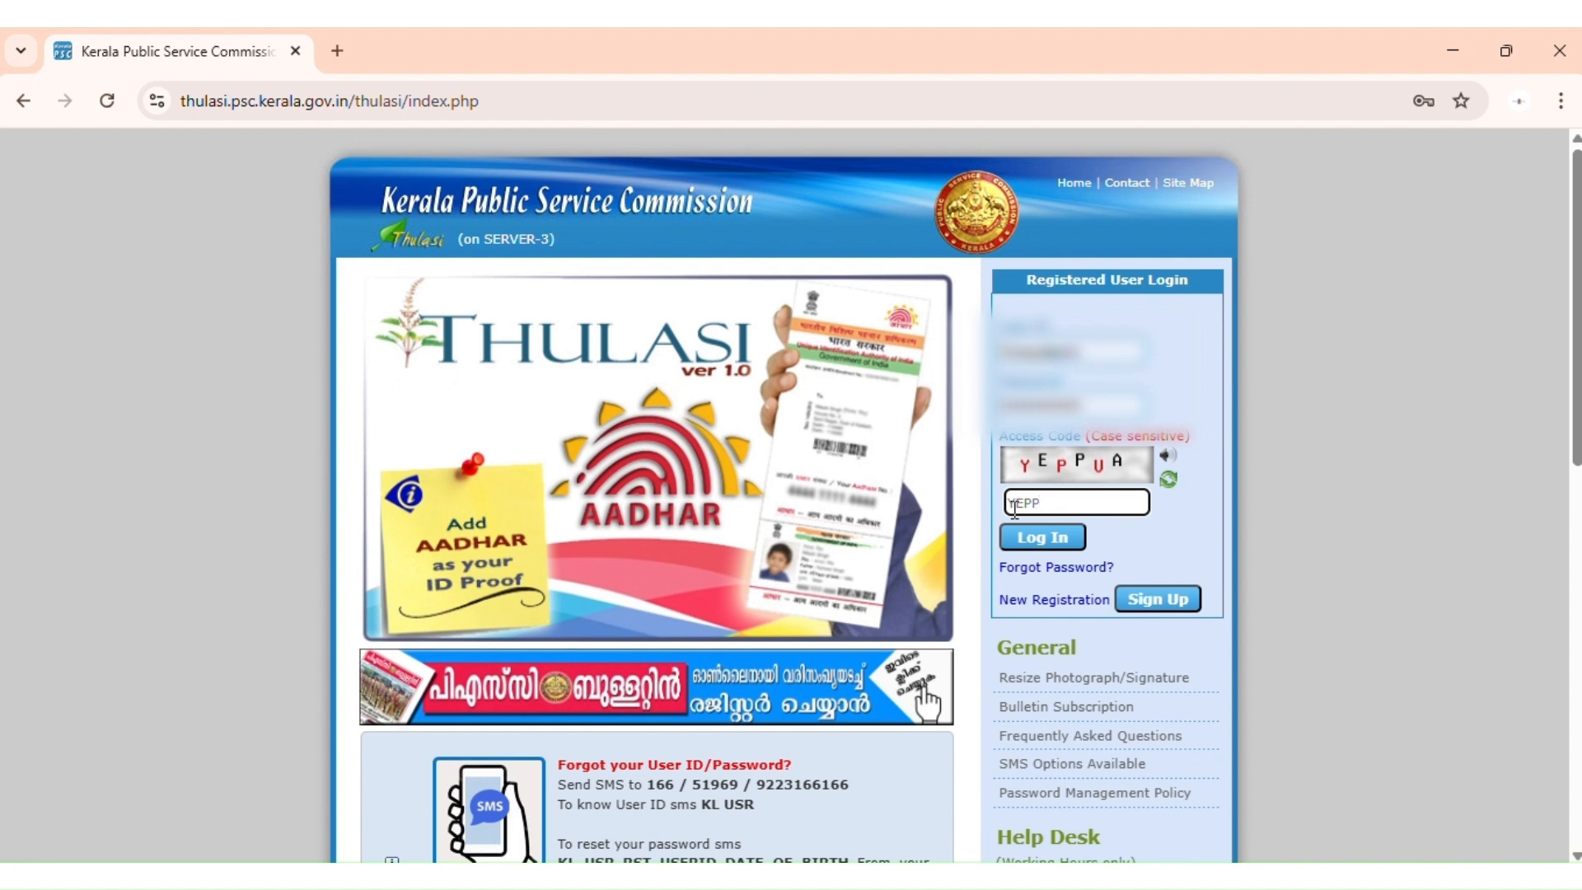
Step: Complete the access code, log in, and have the one-time password sent to the registered mobile number and e-mail
text(UA)
click(1051, 546)
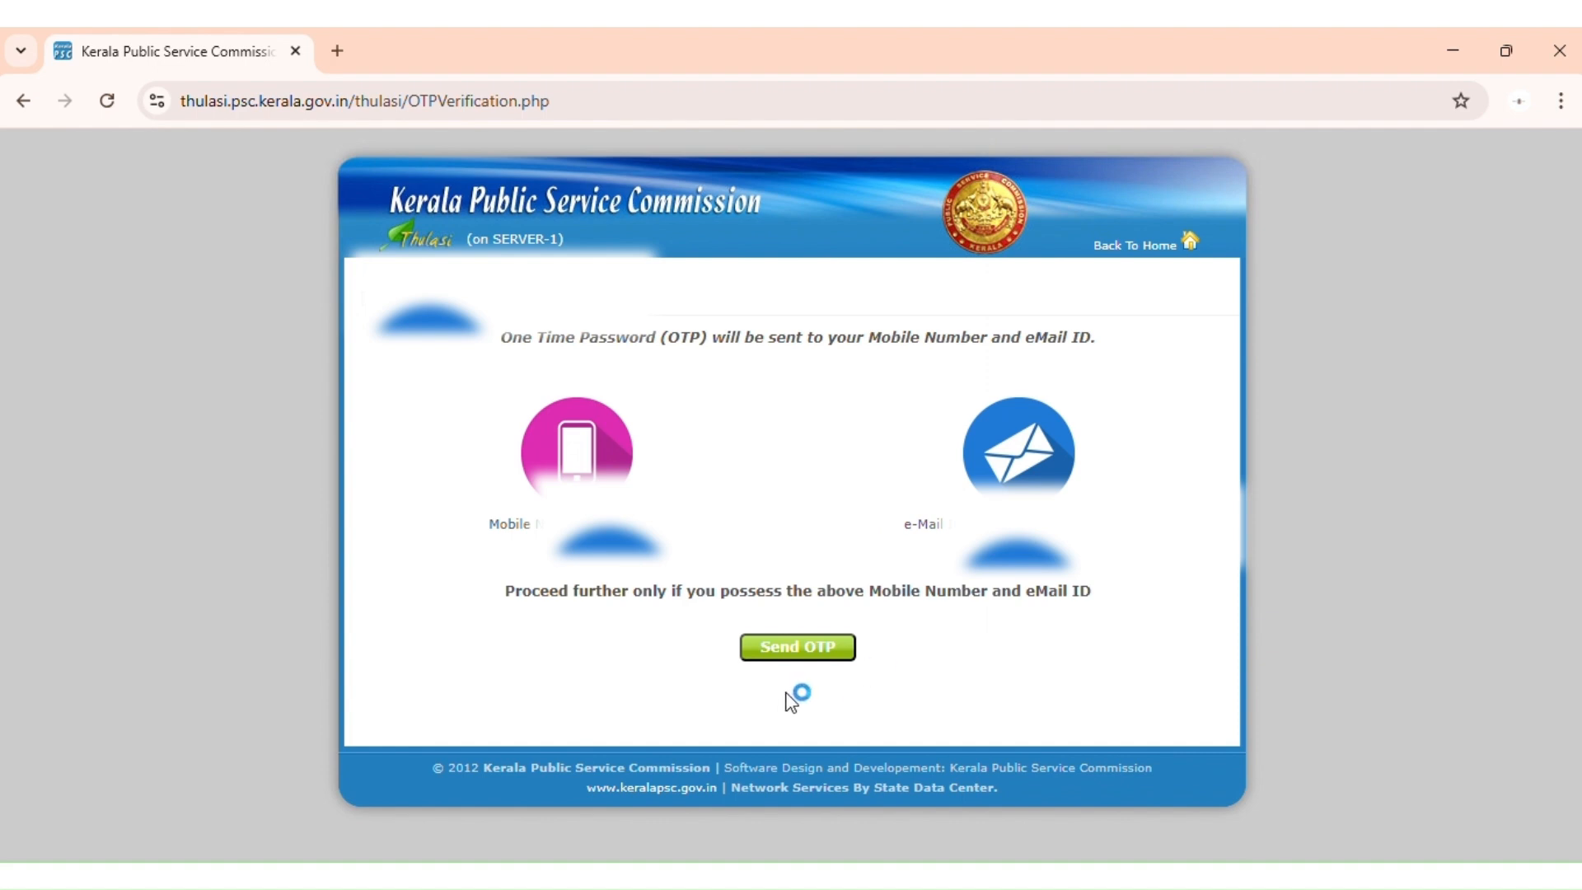
click(801, 651)
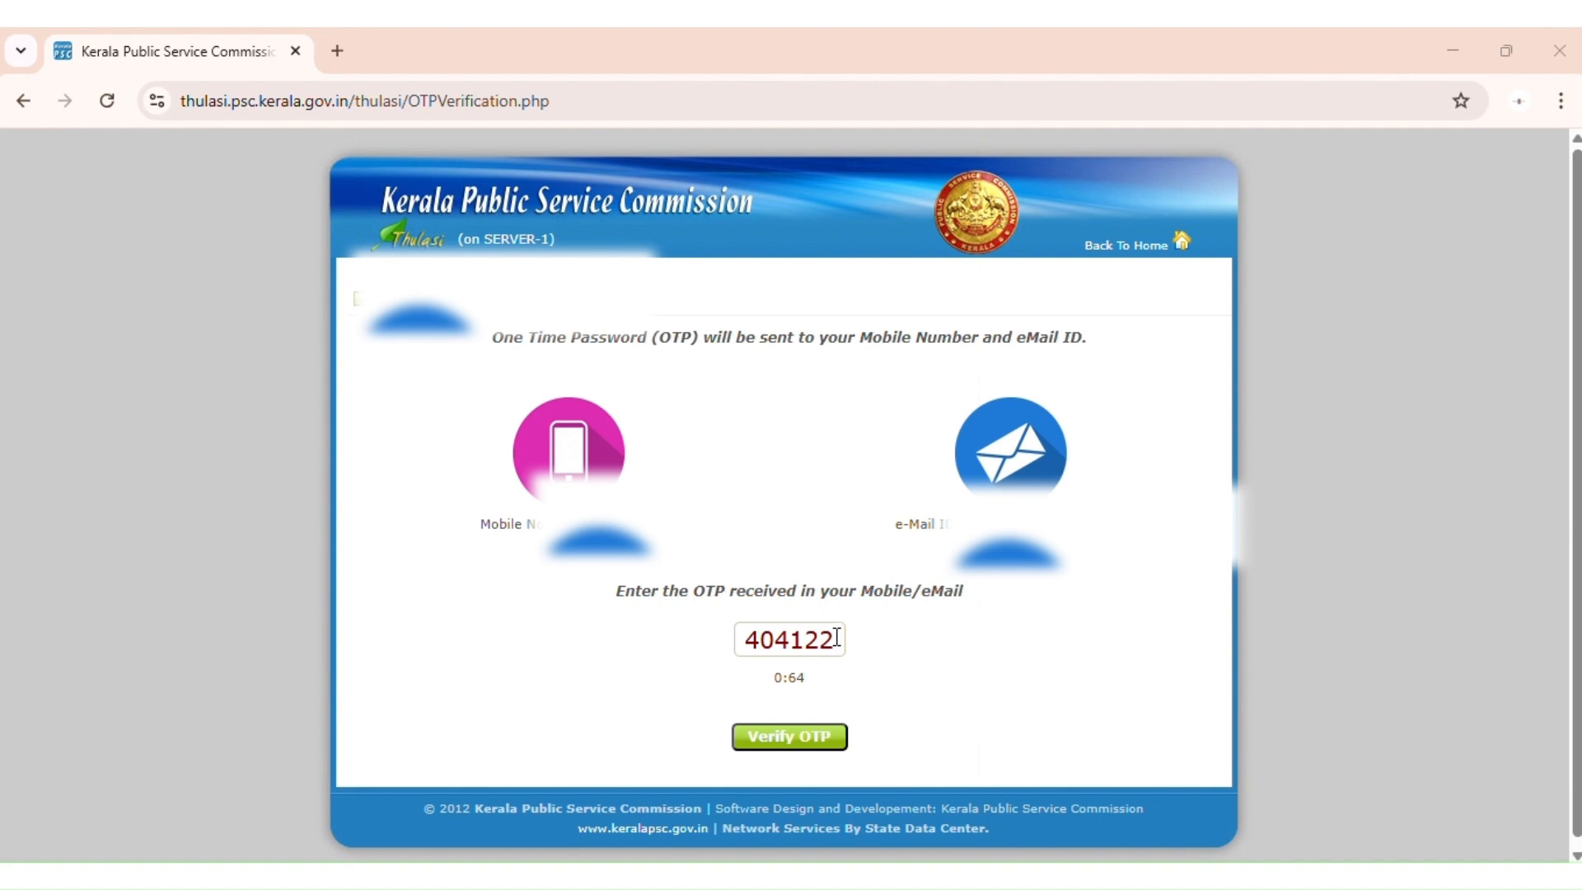
Step: Verify the received one-time password and dismiss the browser's offer to update the saved password
click(836, 638)
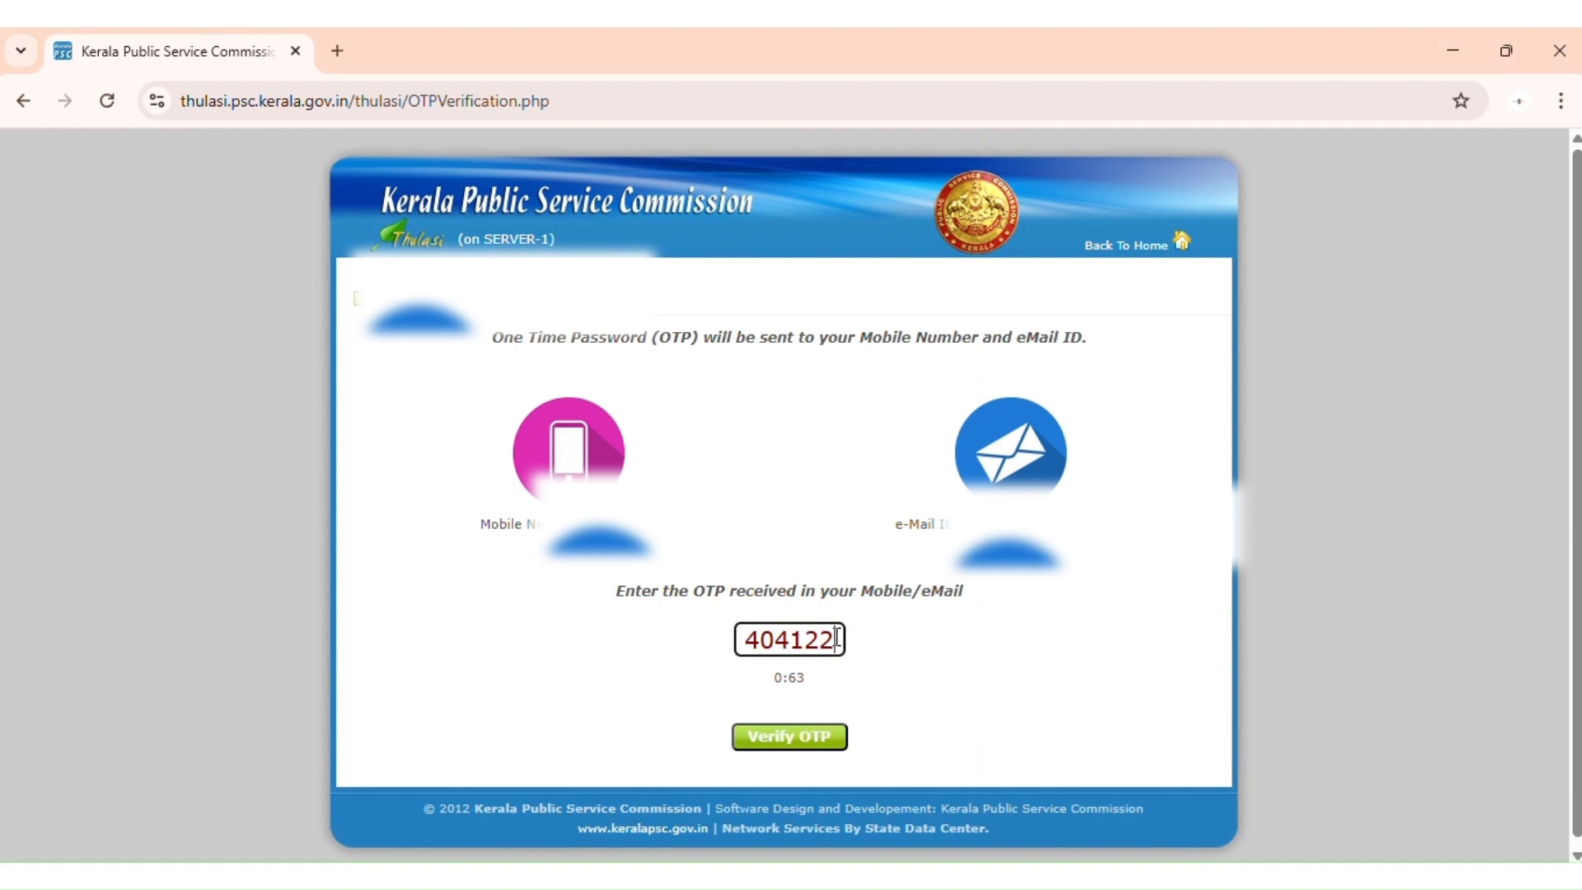
click(795, 740)
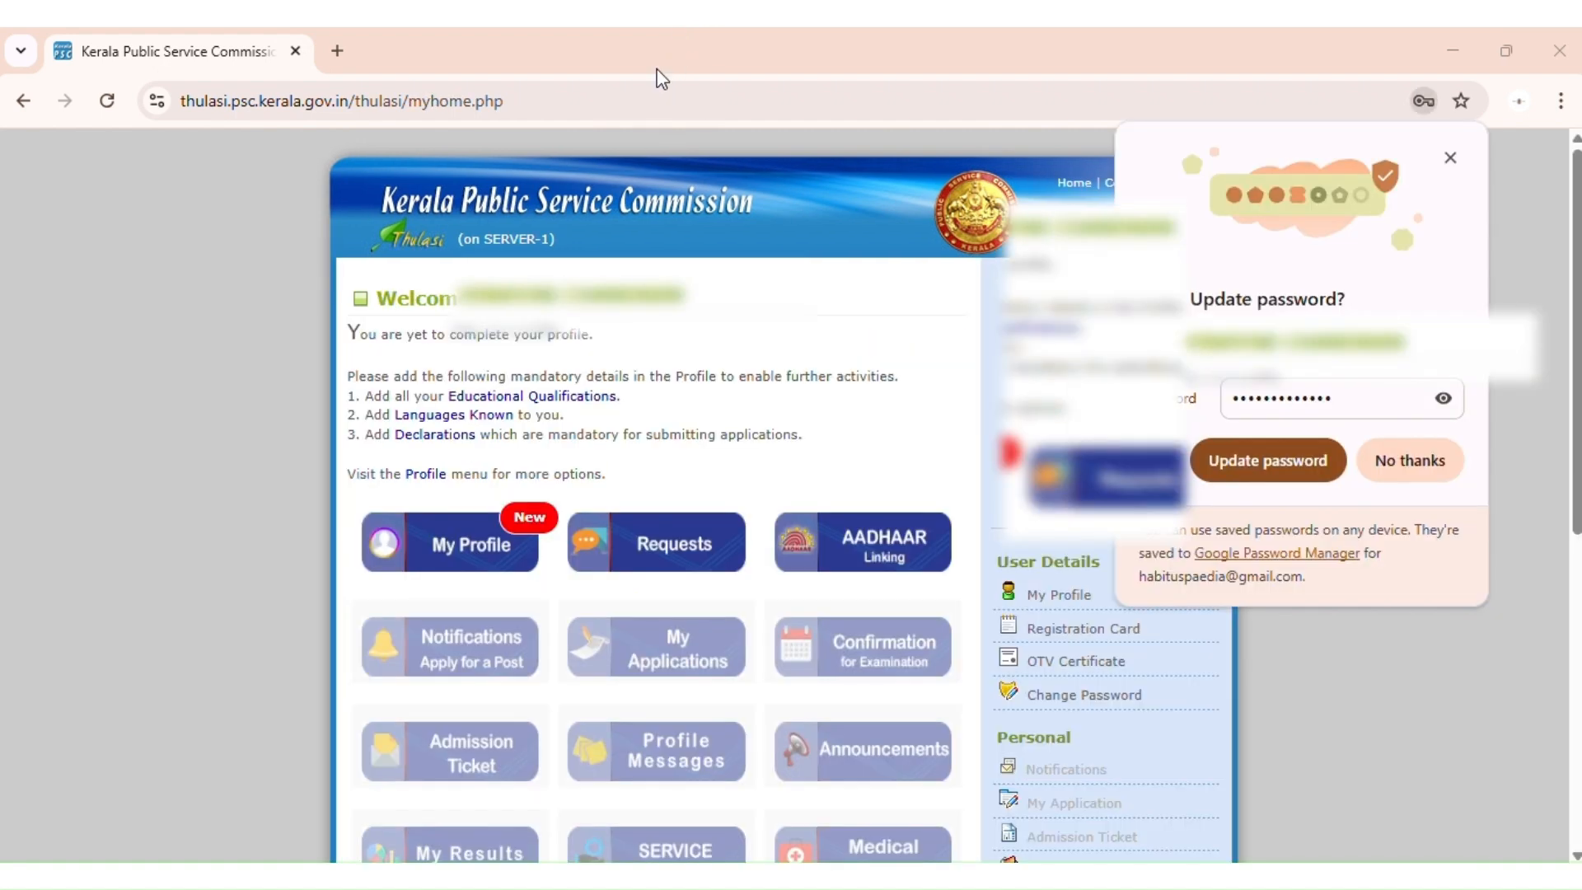
click(1455, 156)
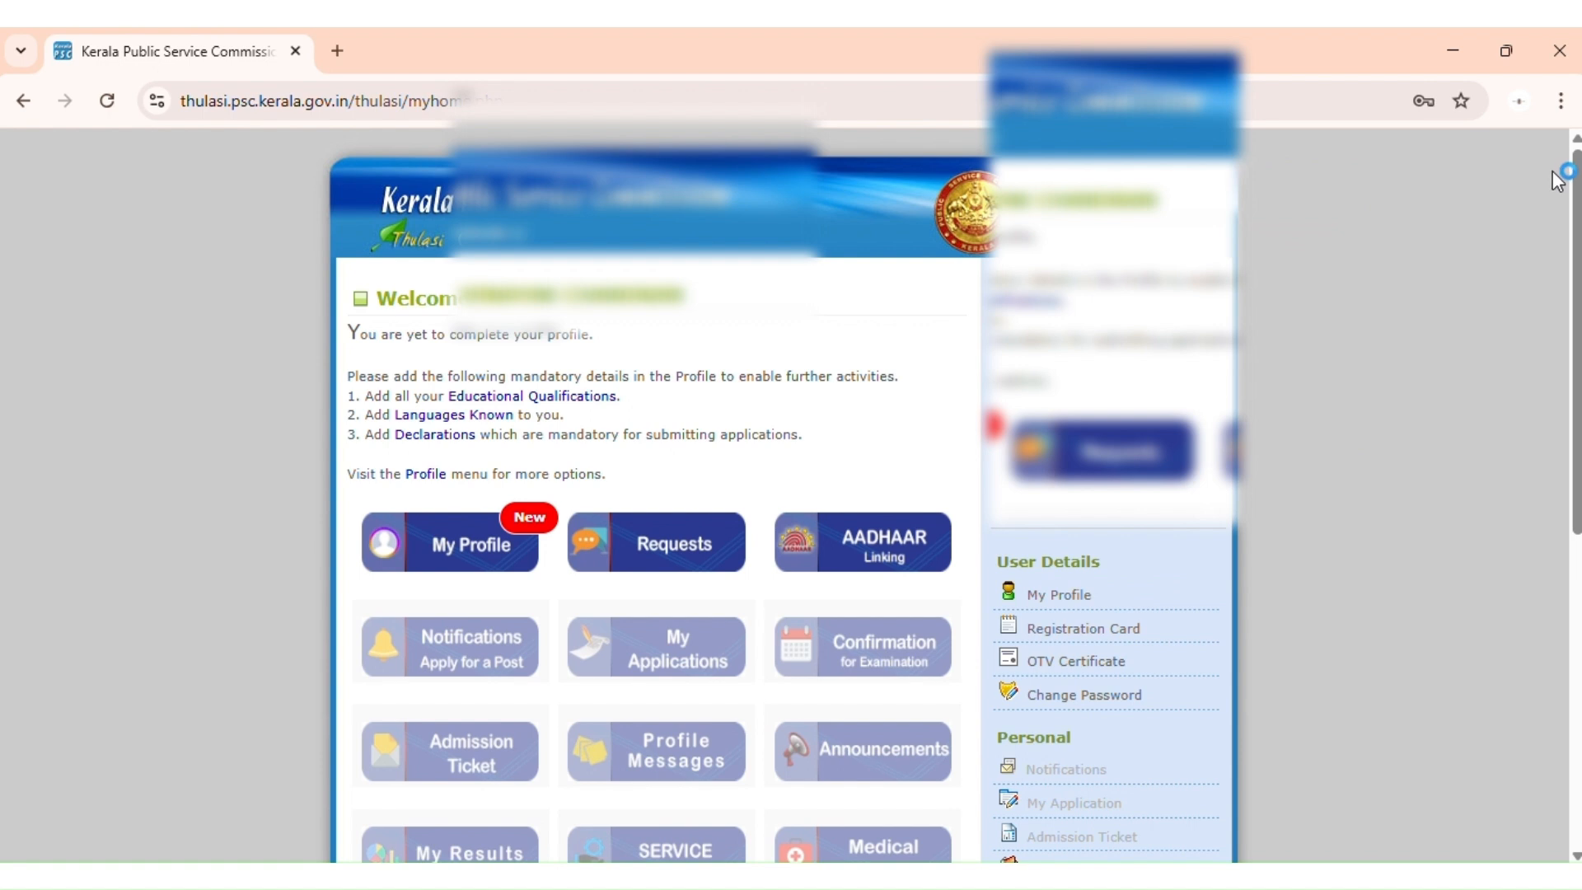
Step: Look over the mandatory profile instructions and the available services on the home page
scroll(1557, 180, down, 4)
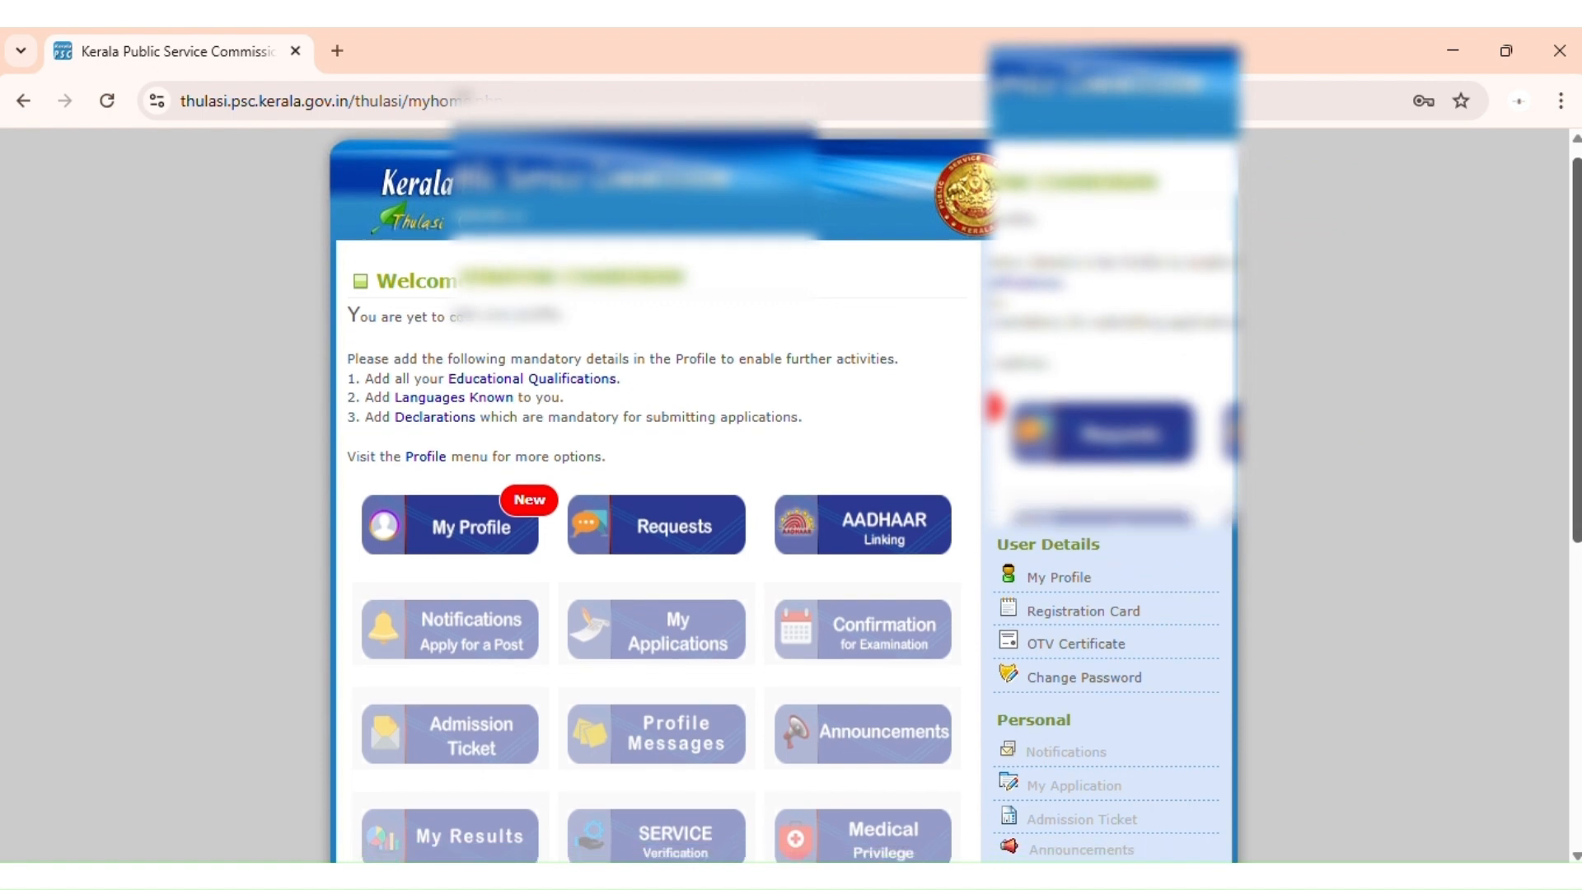
scroll(1530, 159, up, 5)
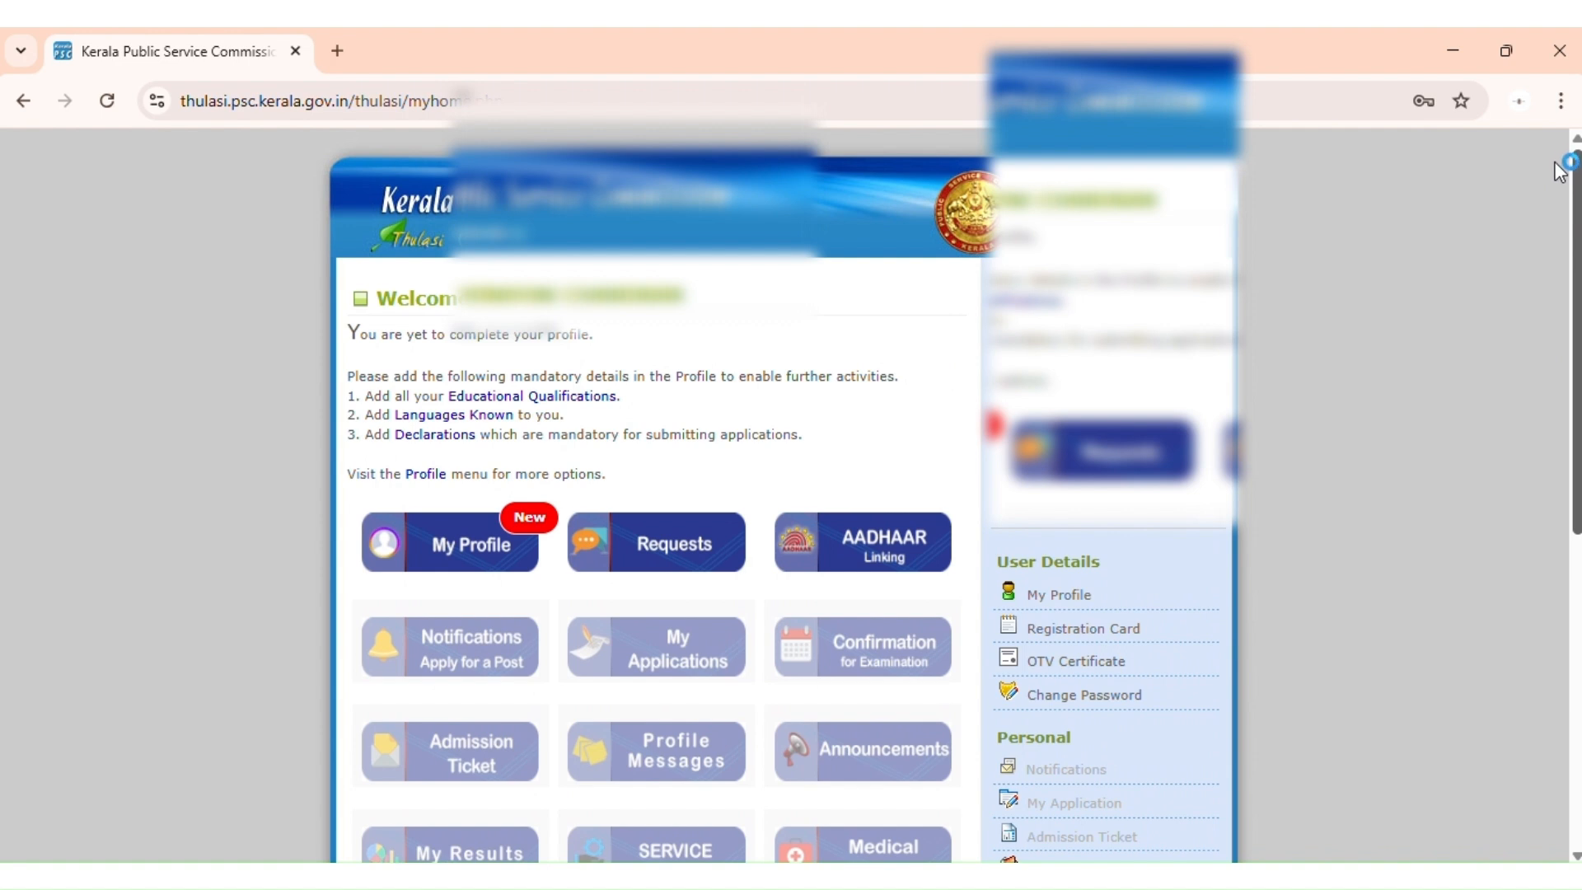
scroll(1531, 160, down, 2)
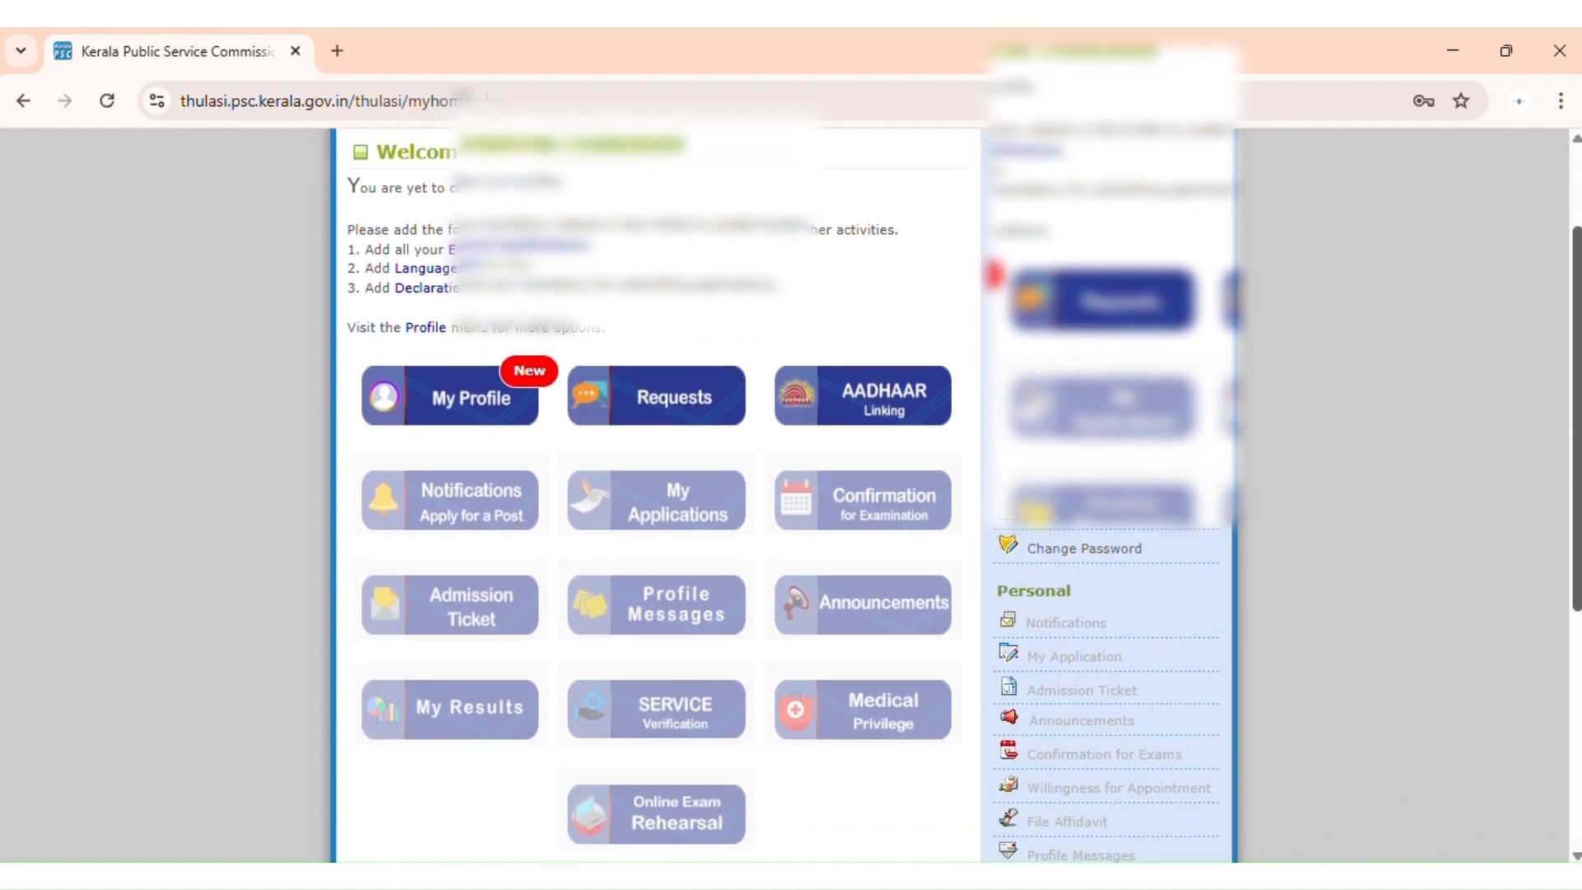
scroll(791, 494, up, 1)
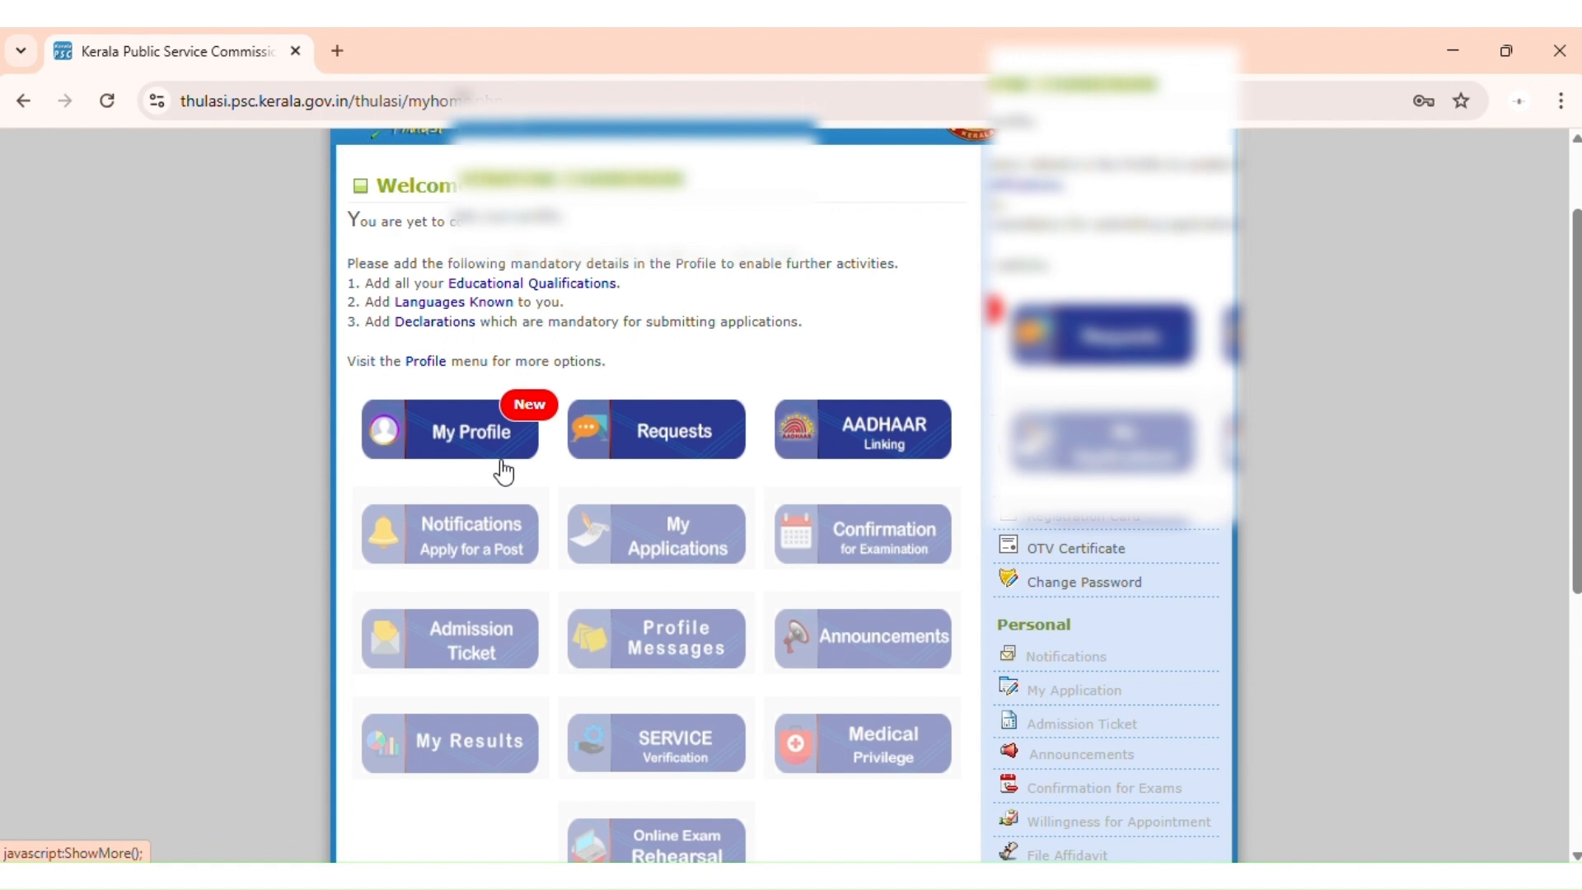
scroll(771, 385, up, 2)
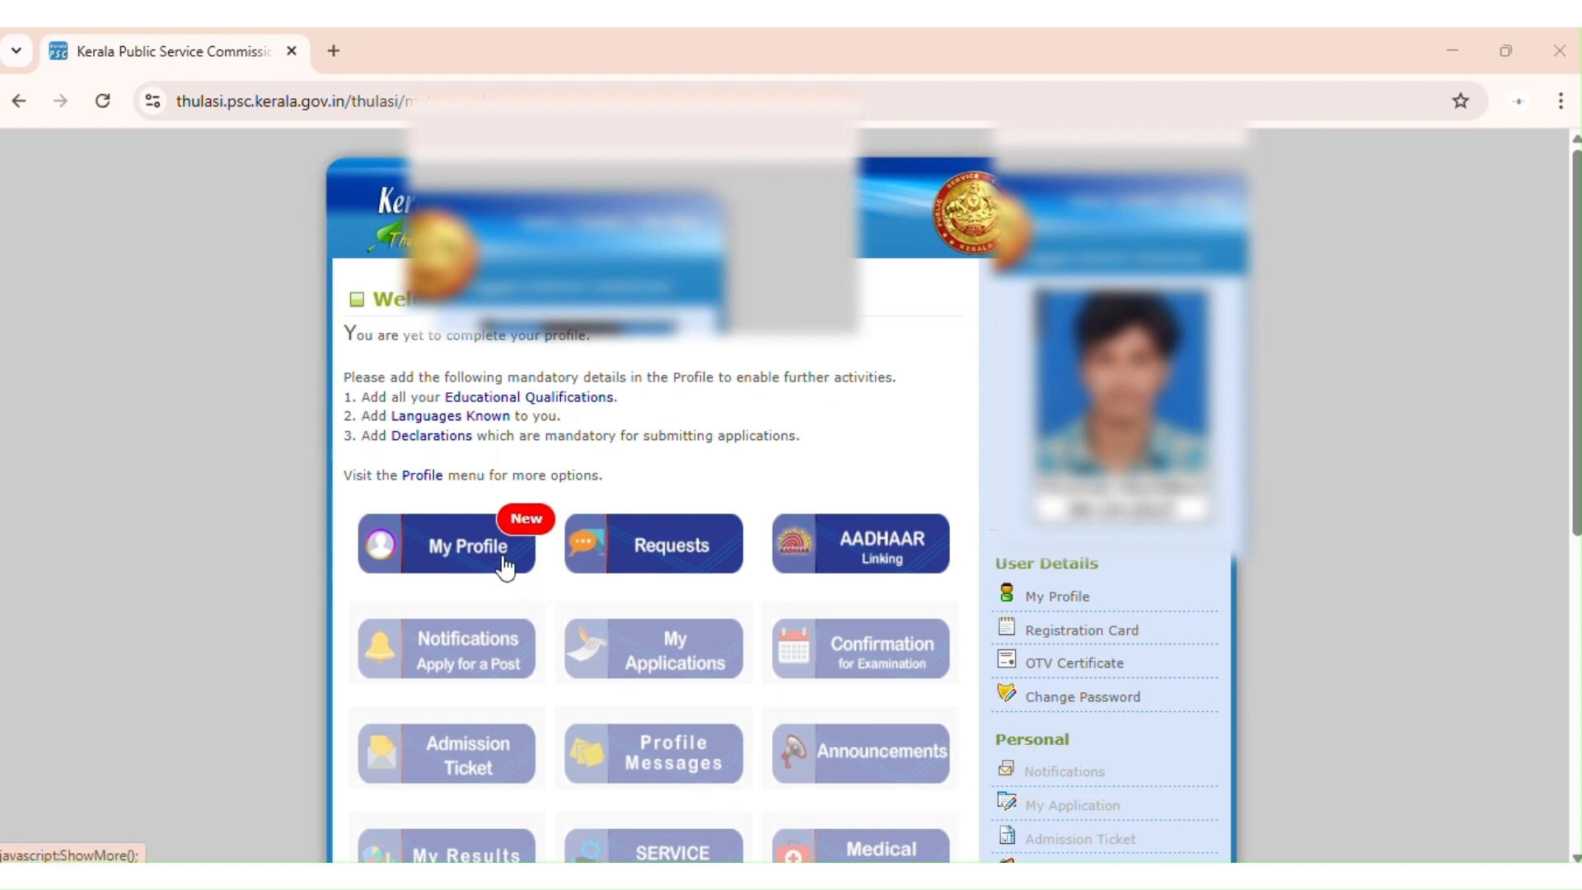
mouse_move(962, 878)
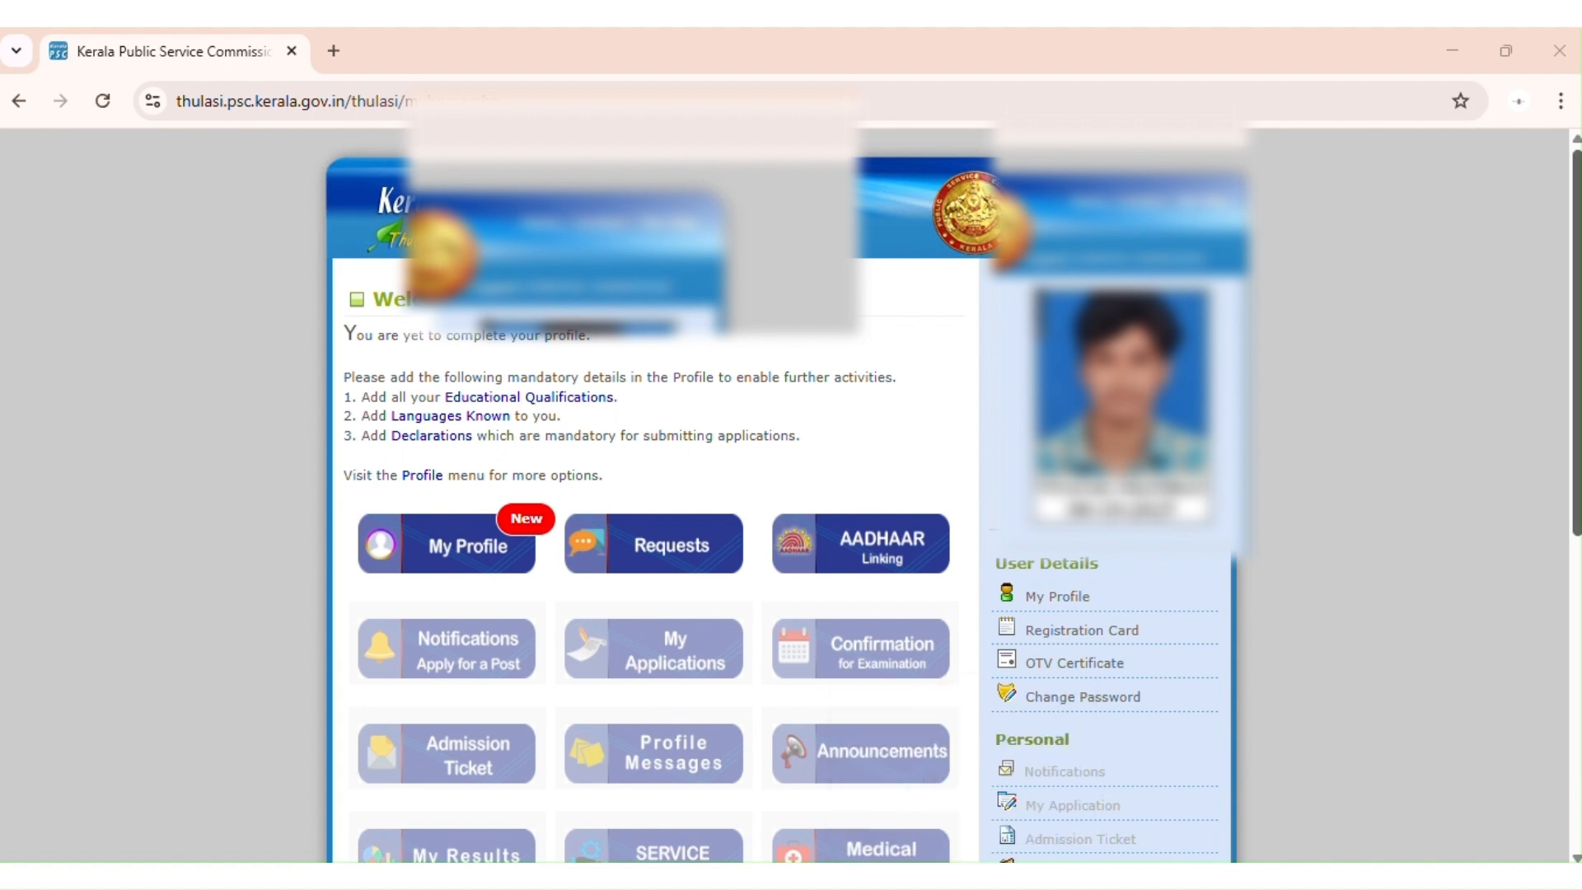
scroll(995, 378, down, 5)
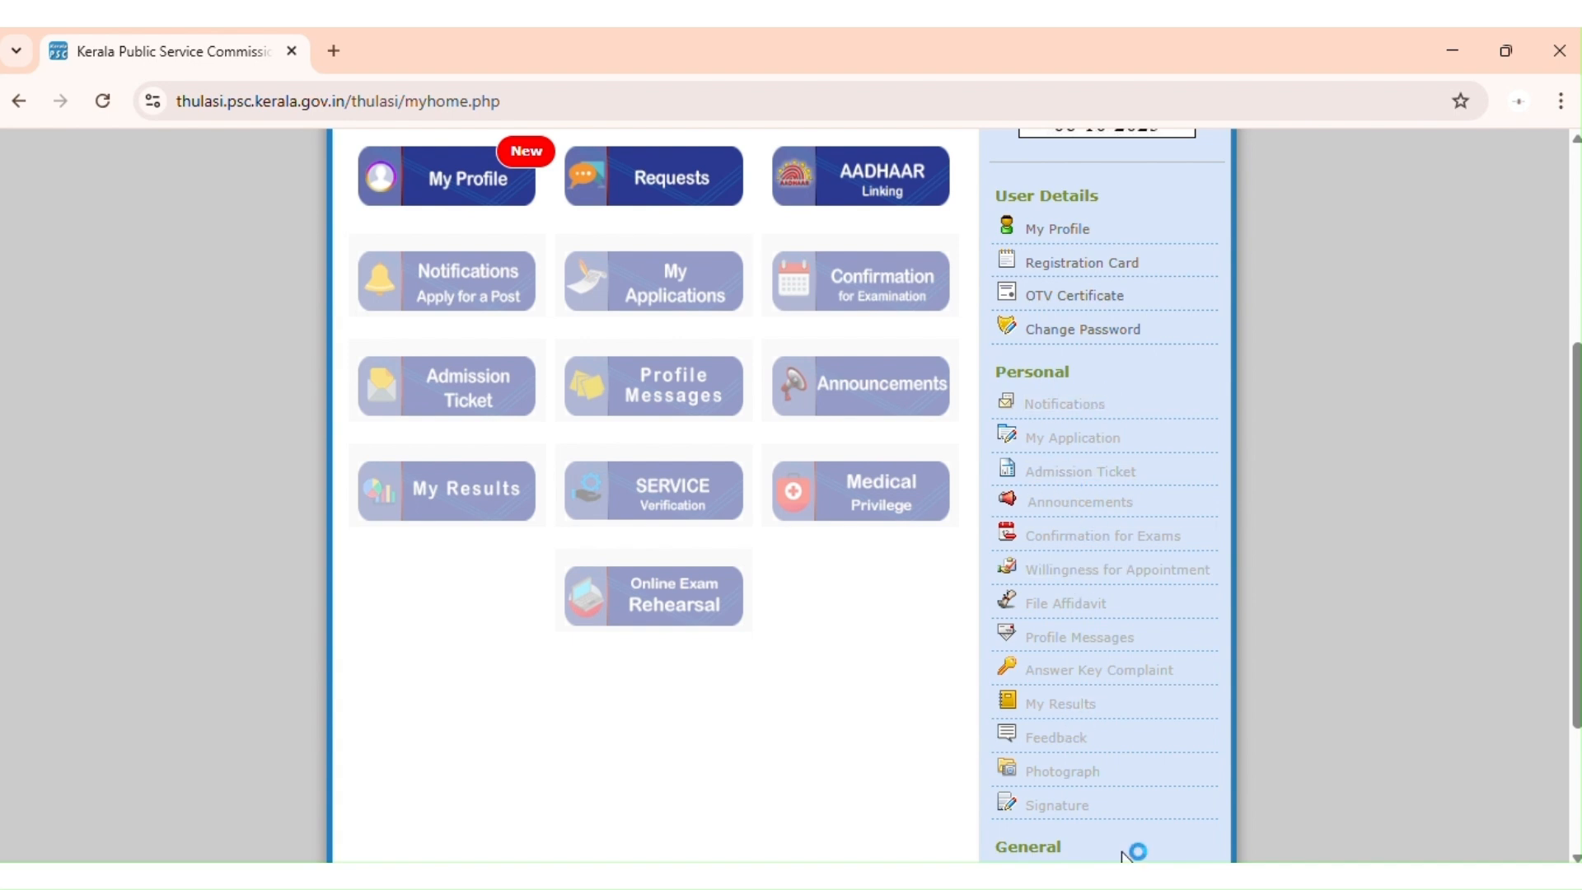
drag(1577, 614, 1576, 401)
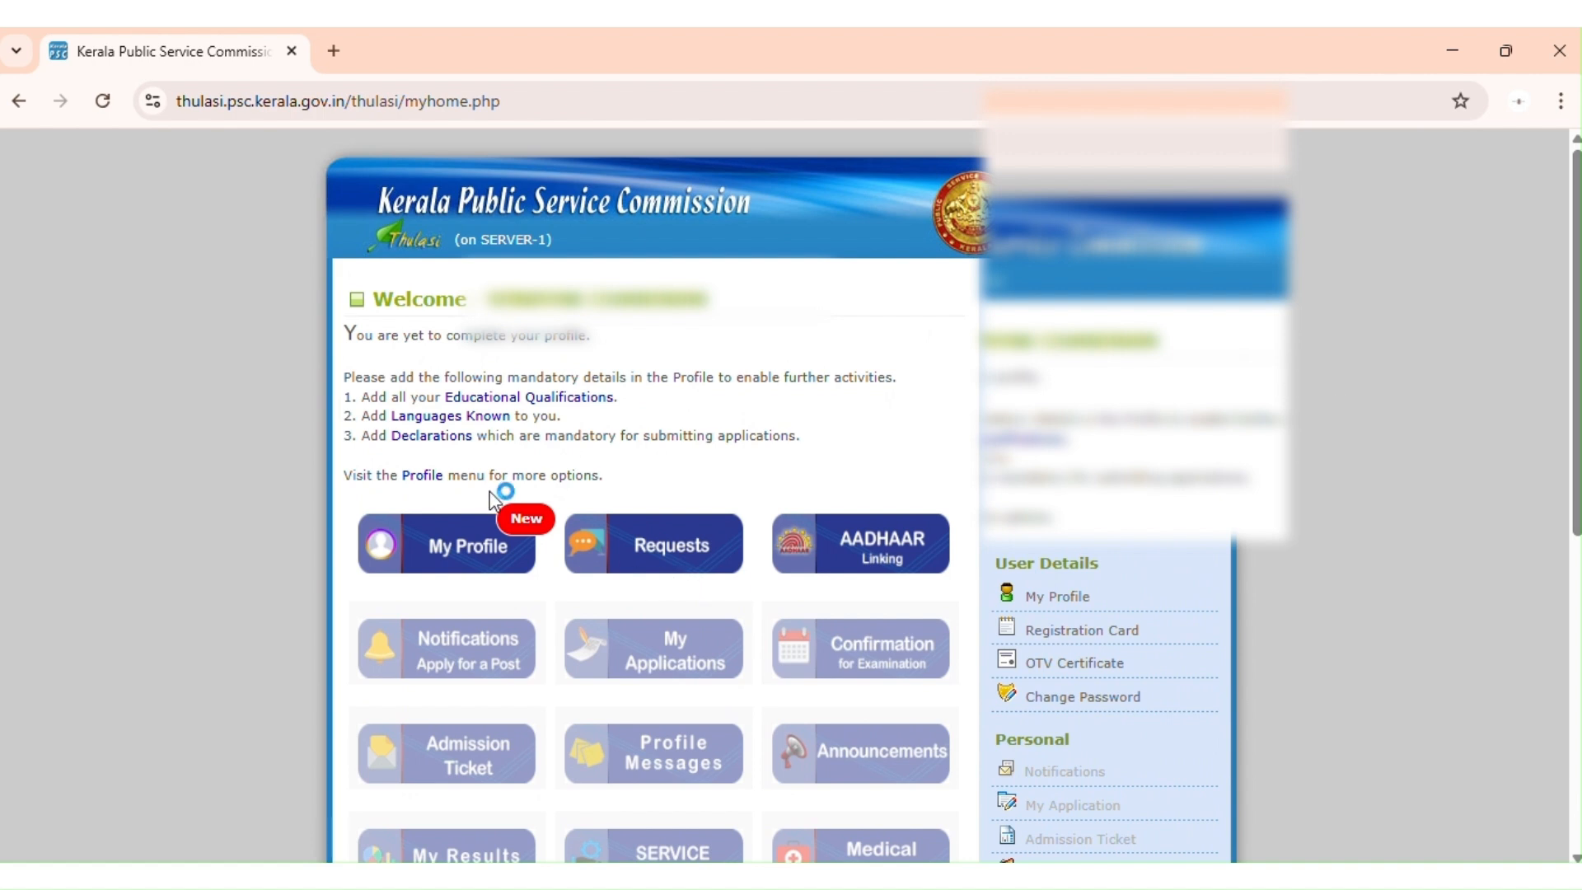
Step: Open Add/View Profile Details from My Profile and review the profile sections from Educational Qualification to Declarations
click(473, 531)
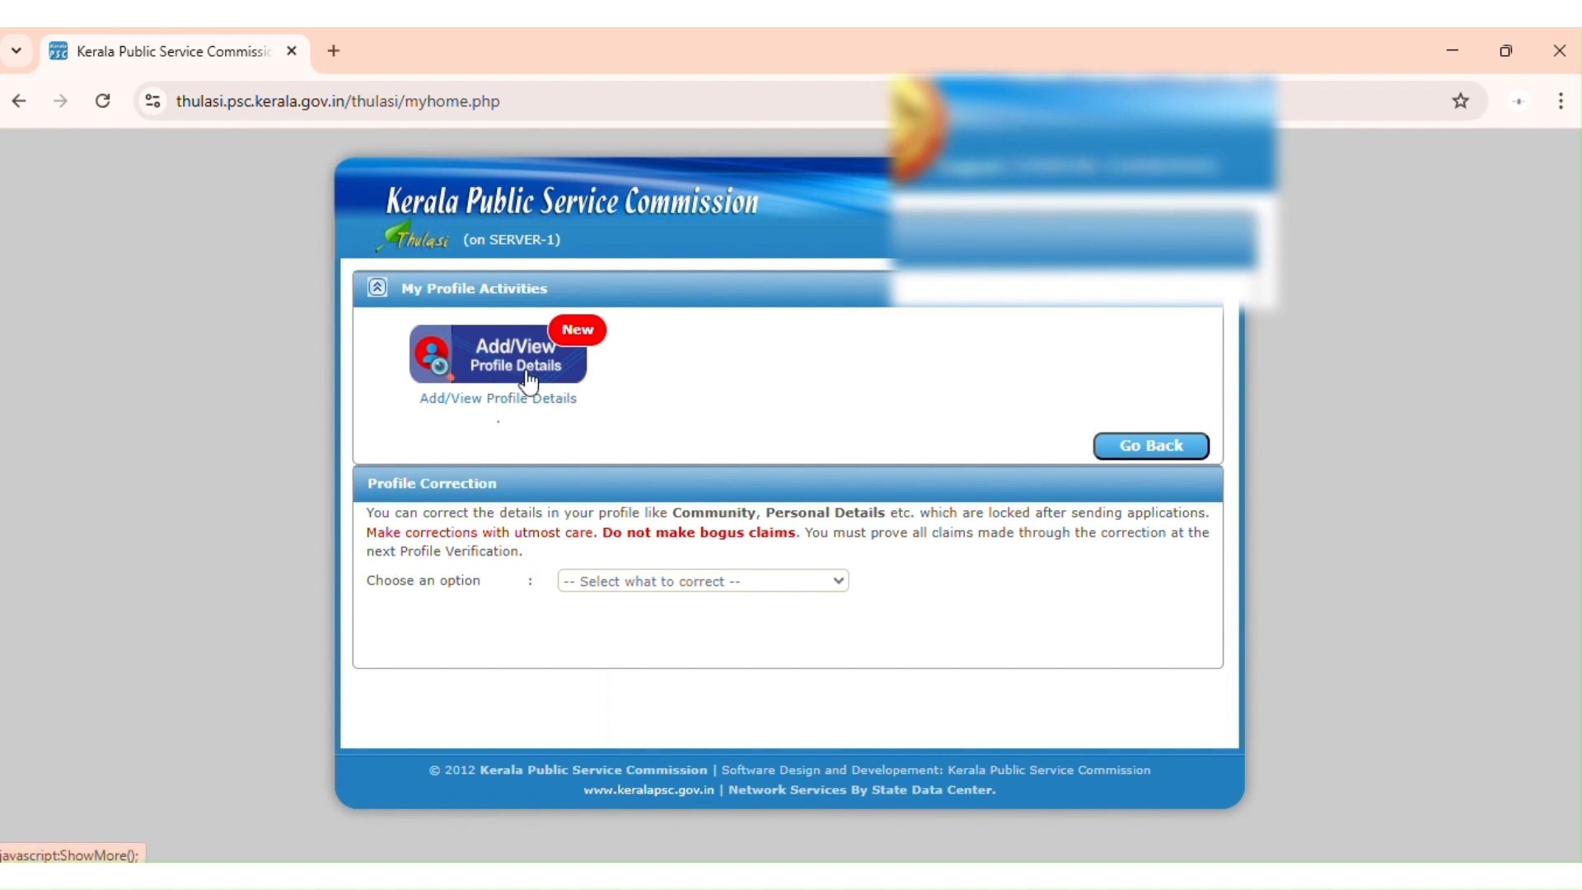
click(531, 381)
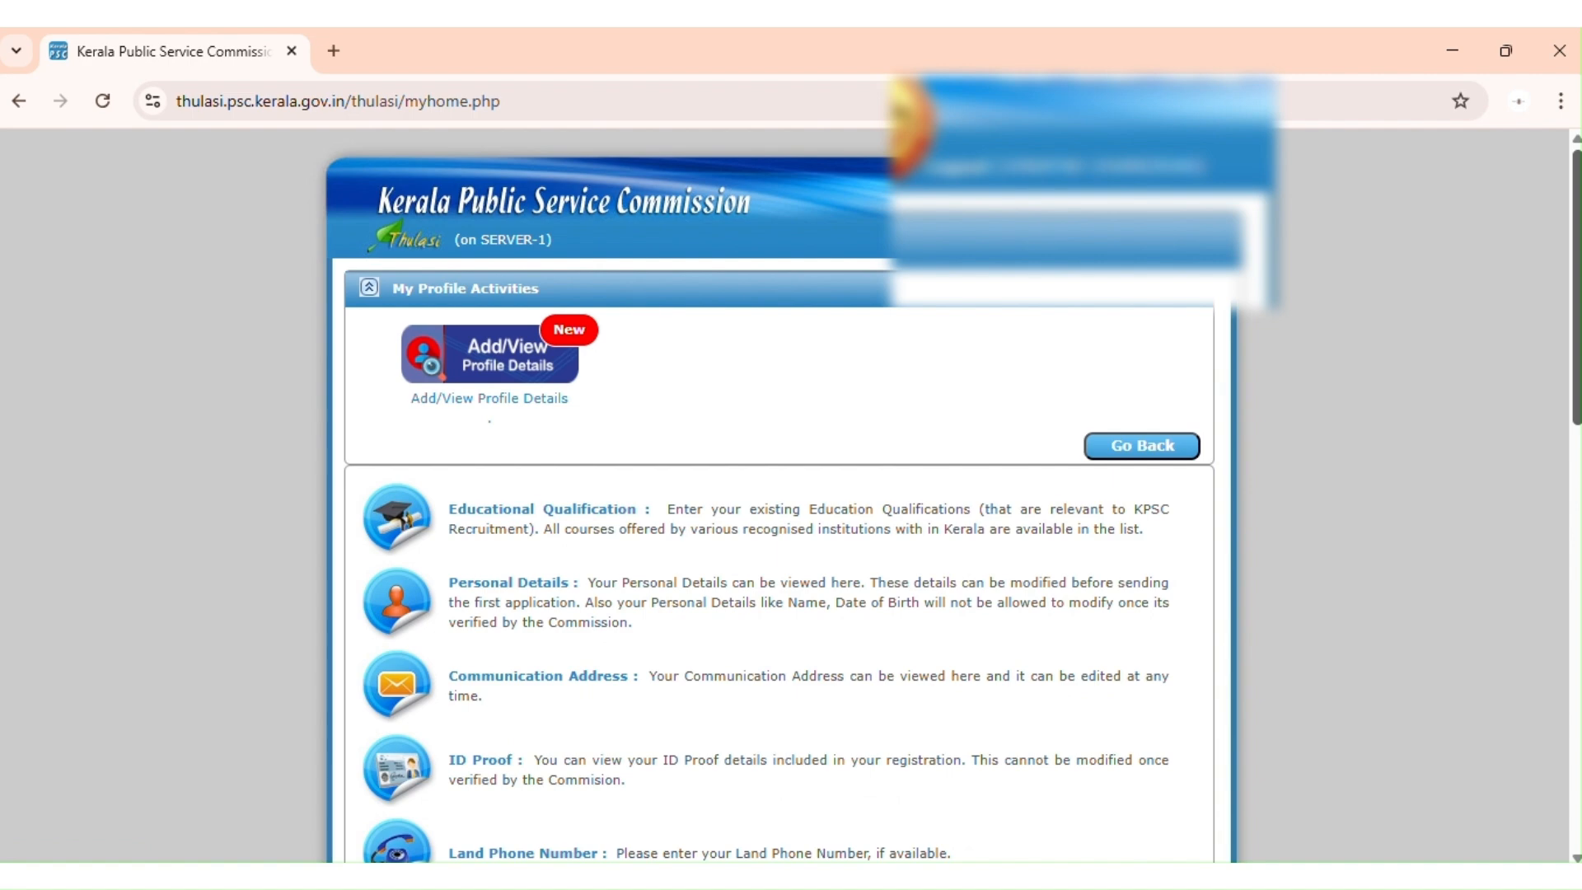
scroll(532, 380, down, 1)
scroll(778, 495, down, 2)
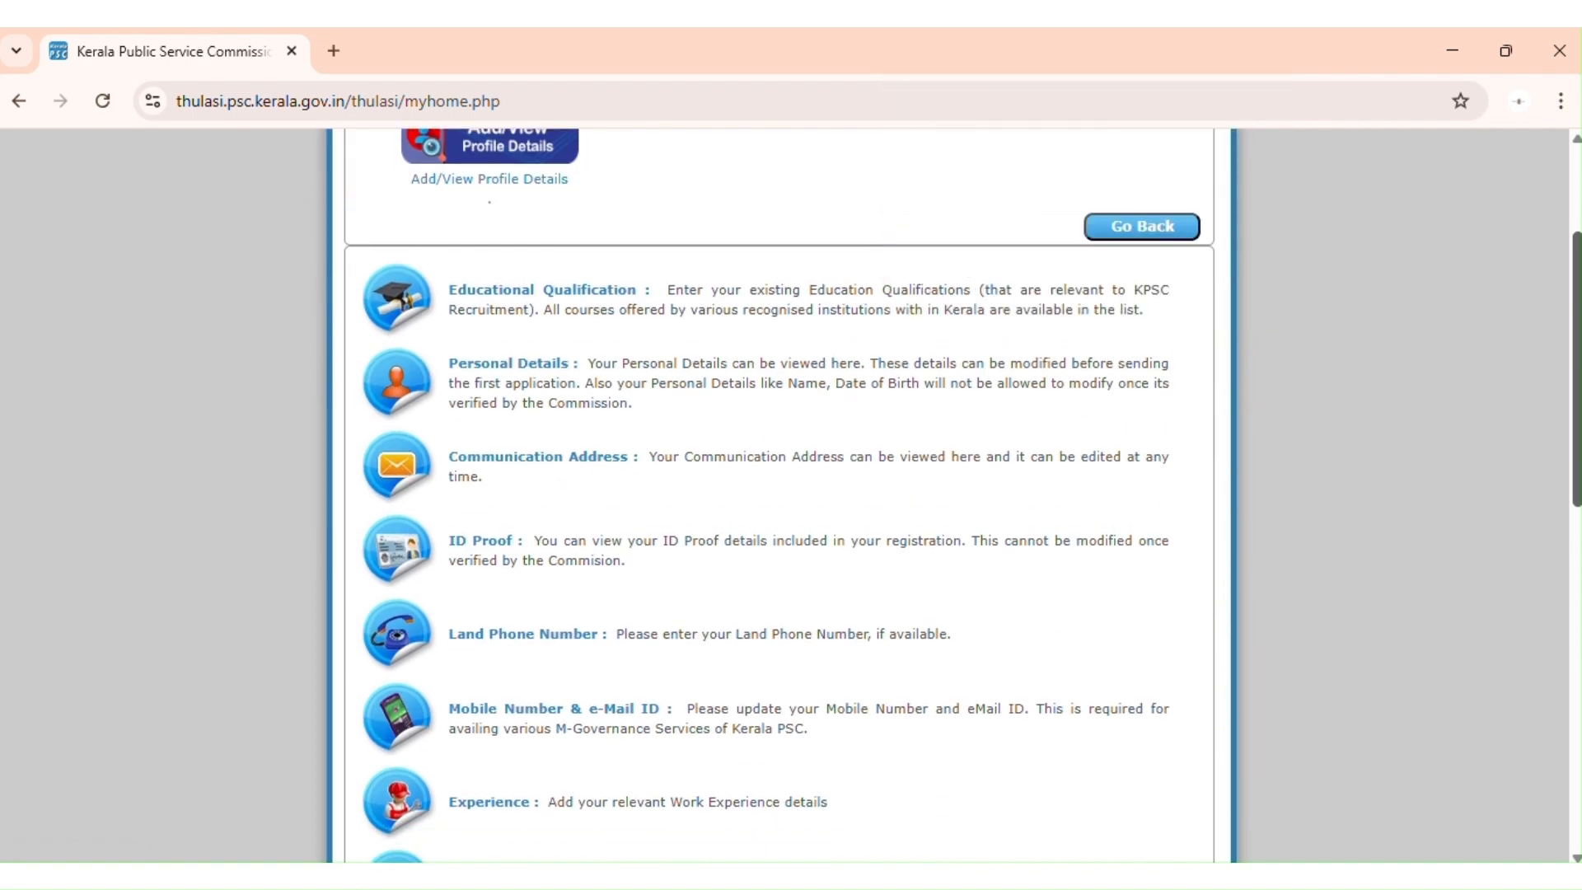
scroll(779, 494, down, 5)
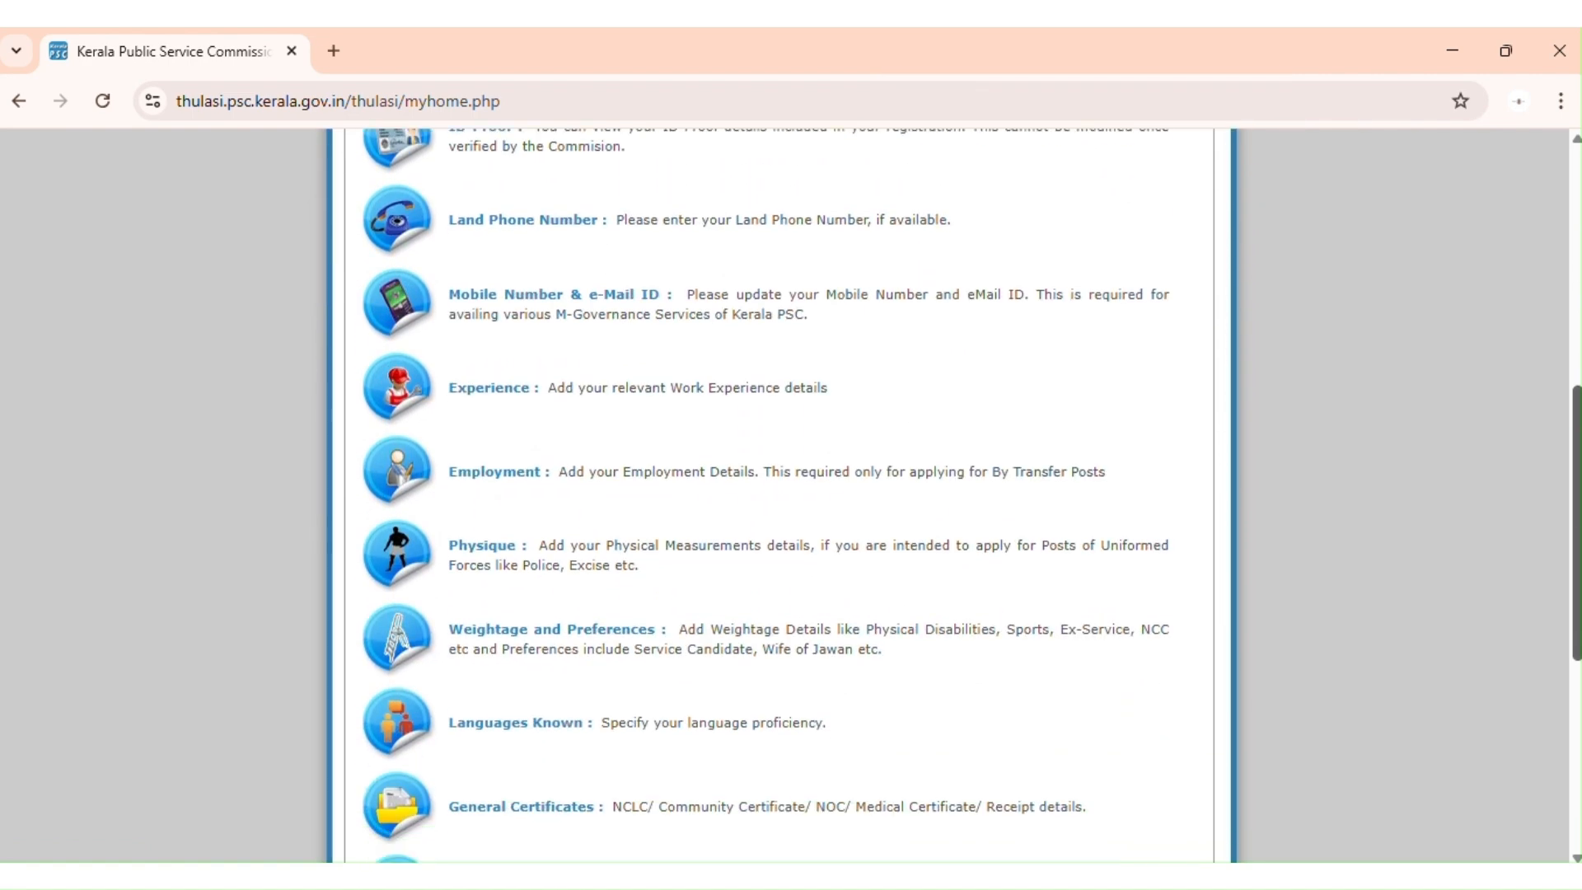
scroll(779, 495, down, 6)
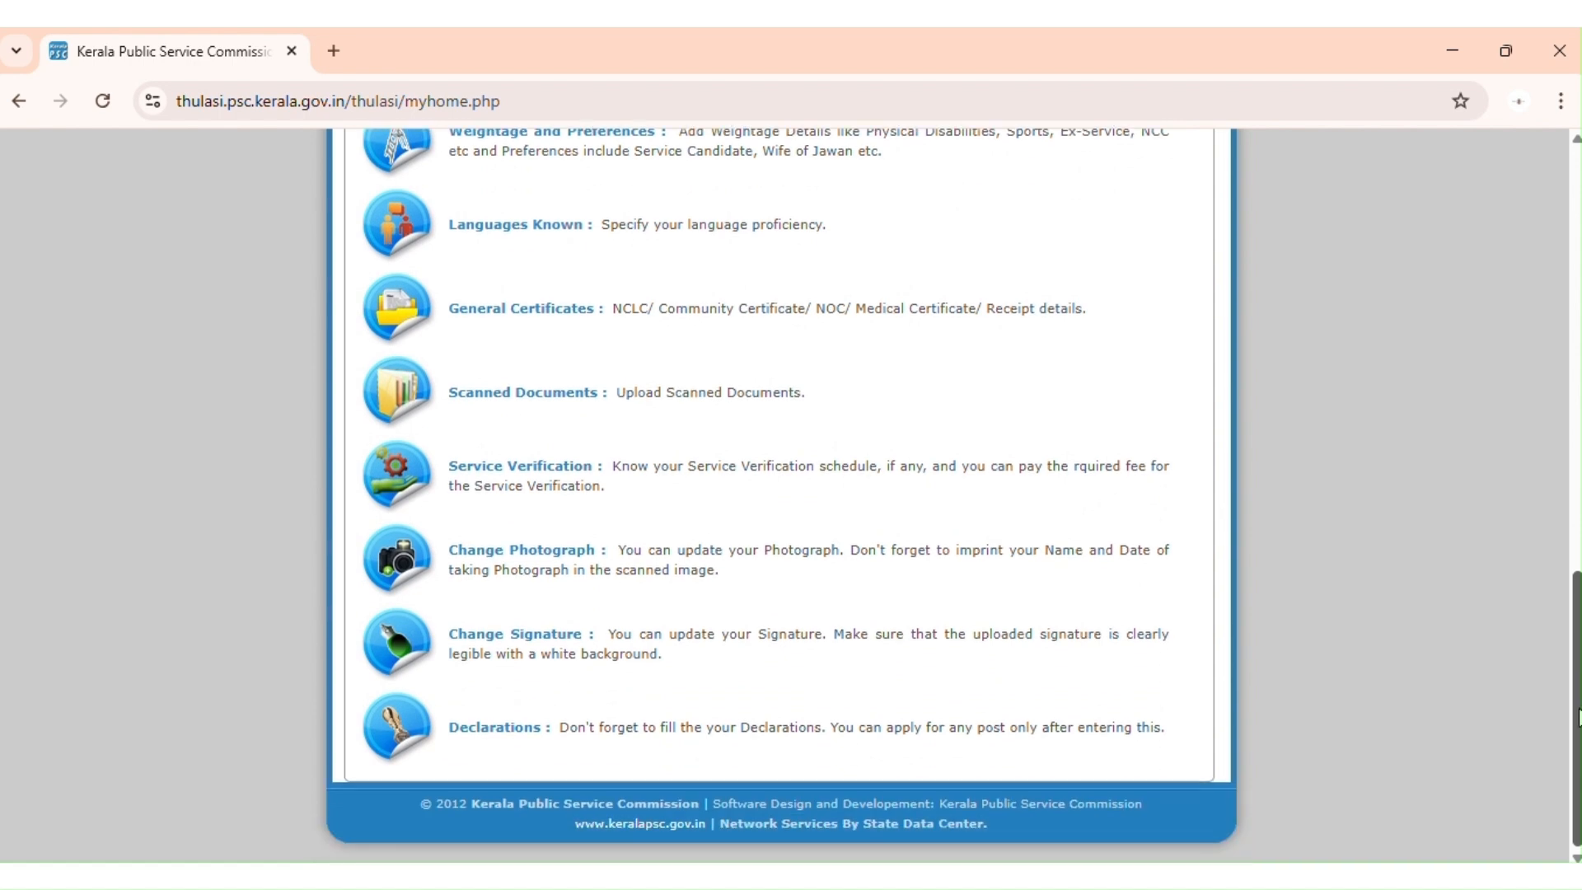
drag(1577, 717, 1577, 651)
scroll(1576, 709, up, 15)
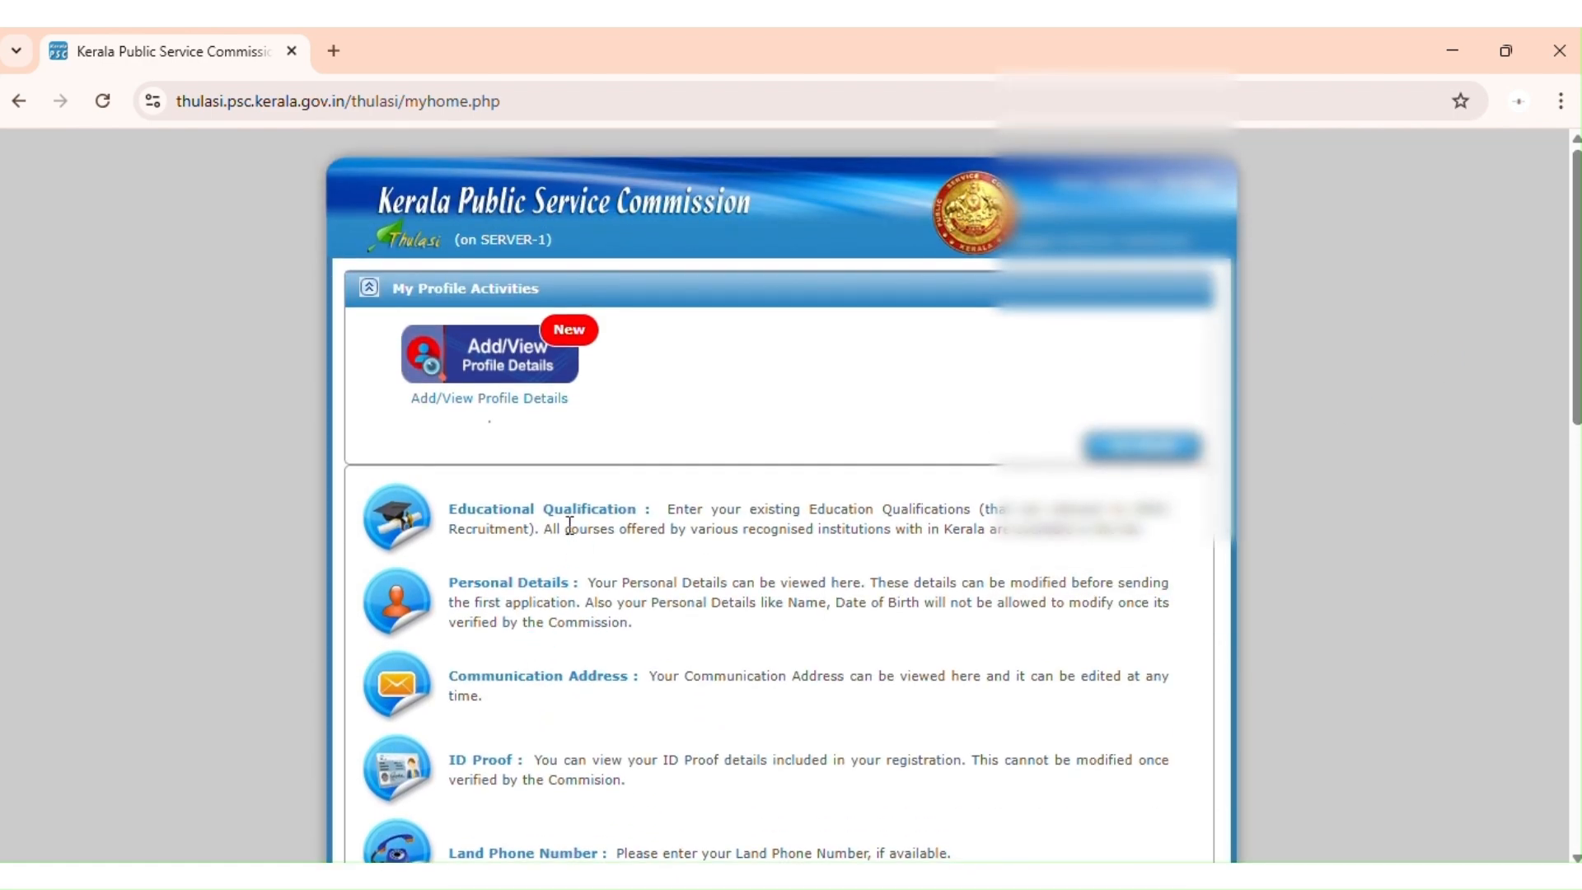
Step: Open the Educational Qualification section and start adding a new qualification
click(565, 527)
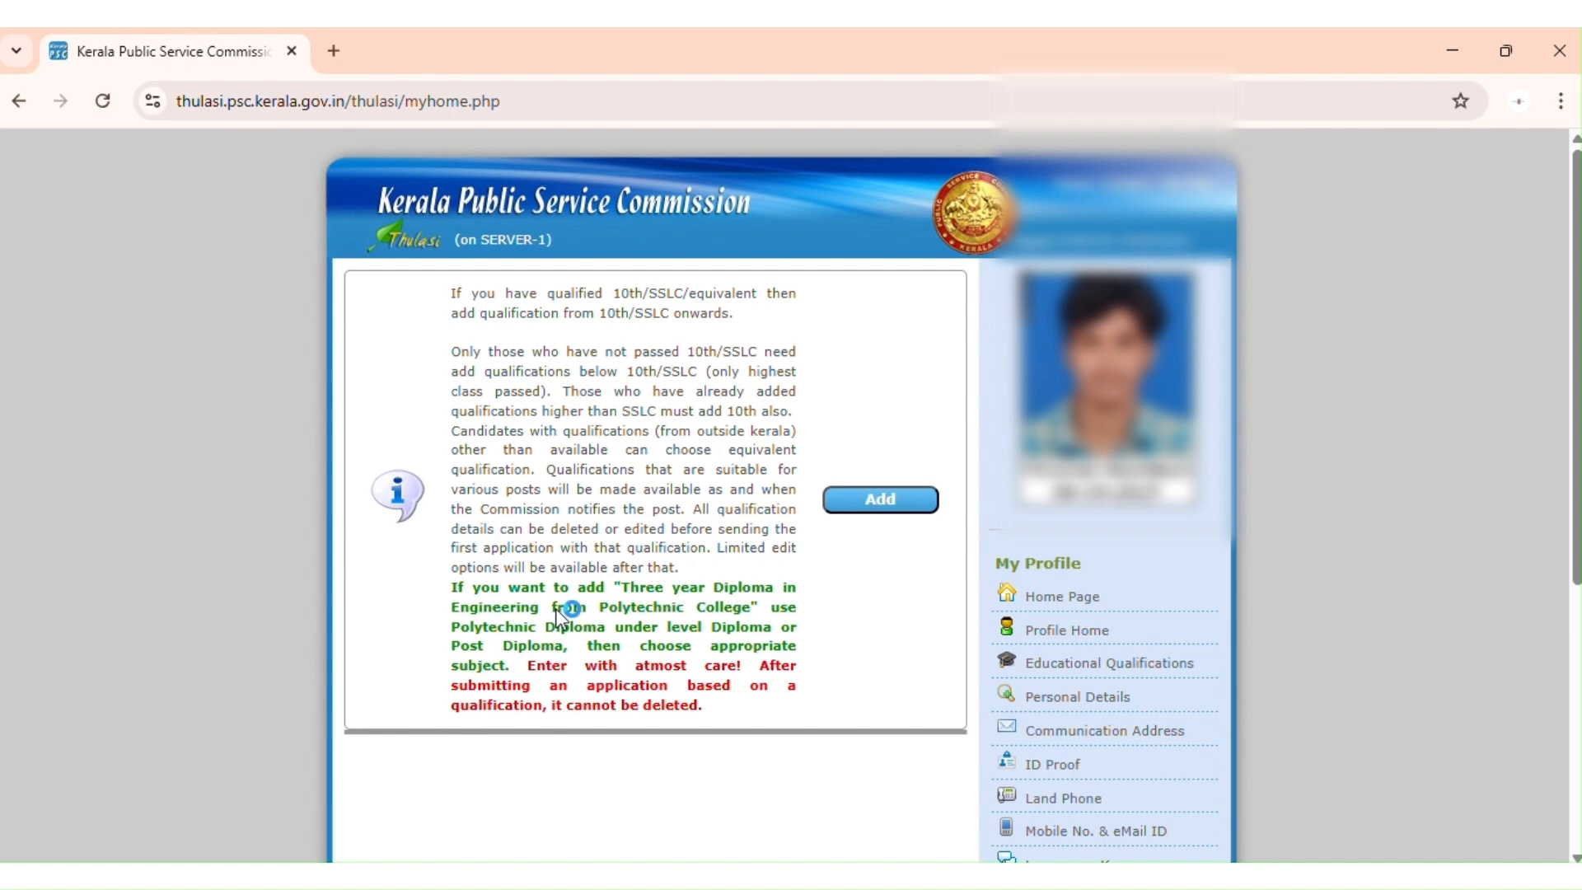
click(863, 495)
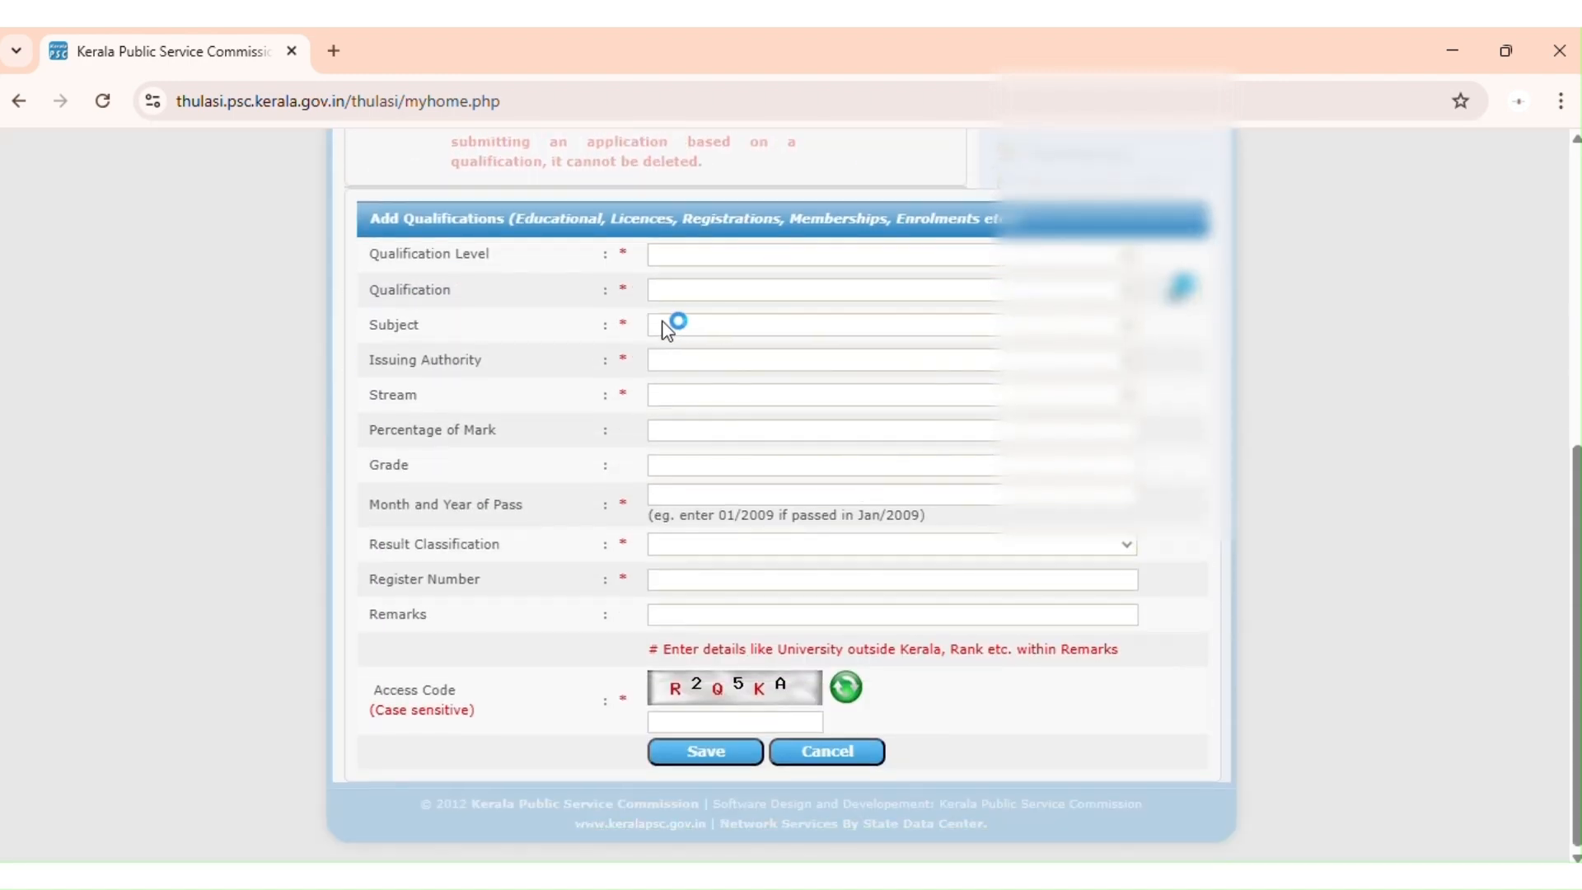
click(785, 548)
click(776, 553)
click(738, 336)
click(587, 203)
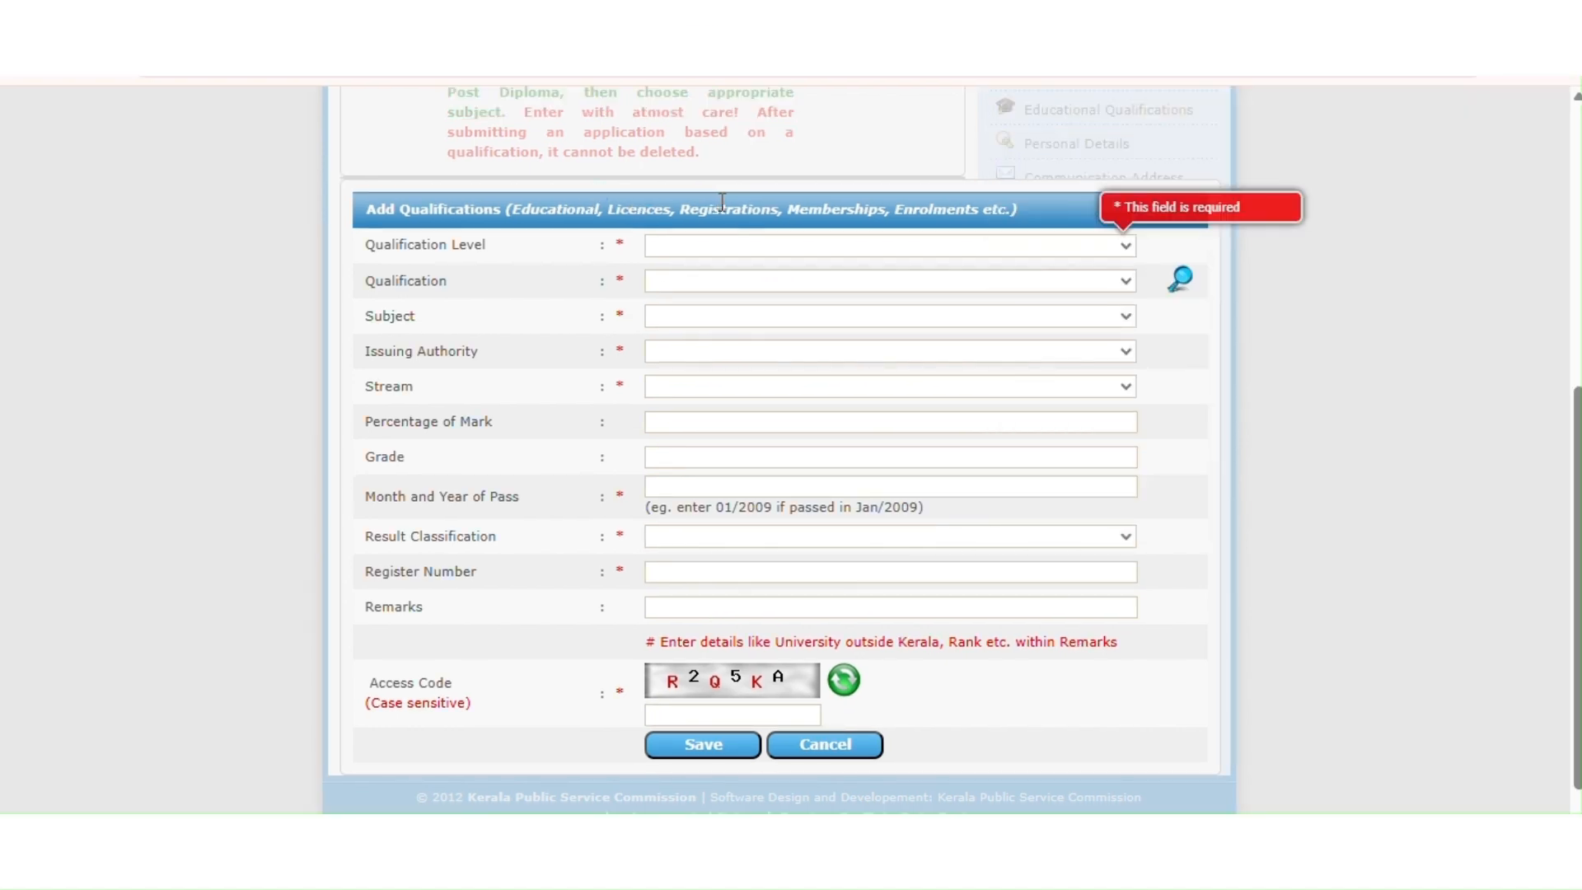
Step: Set the qualification level to Tenth Level and the qualification to SSLC
click(723, 256)
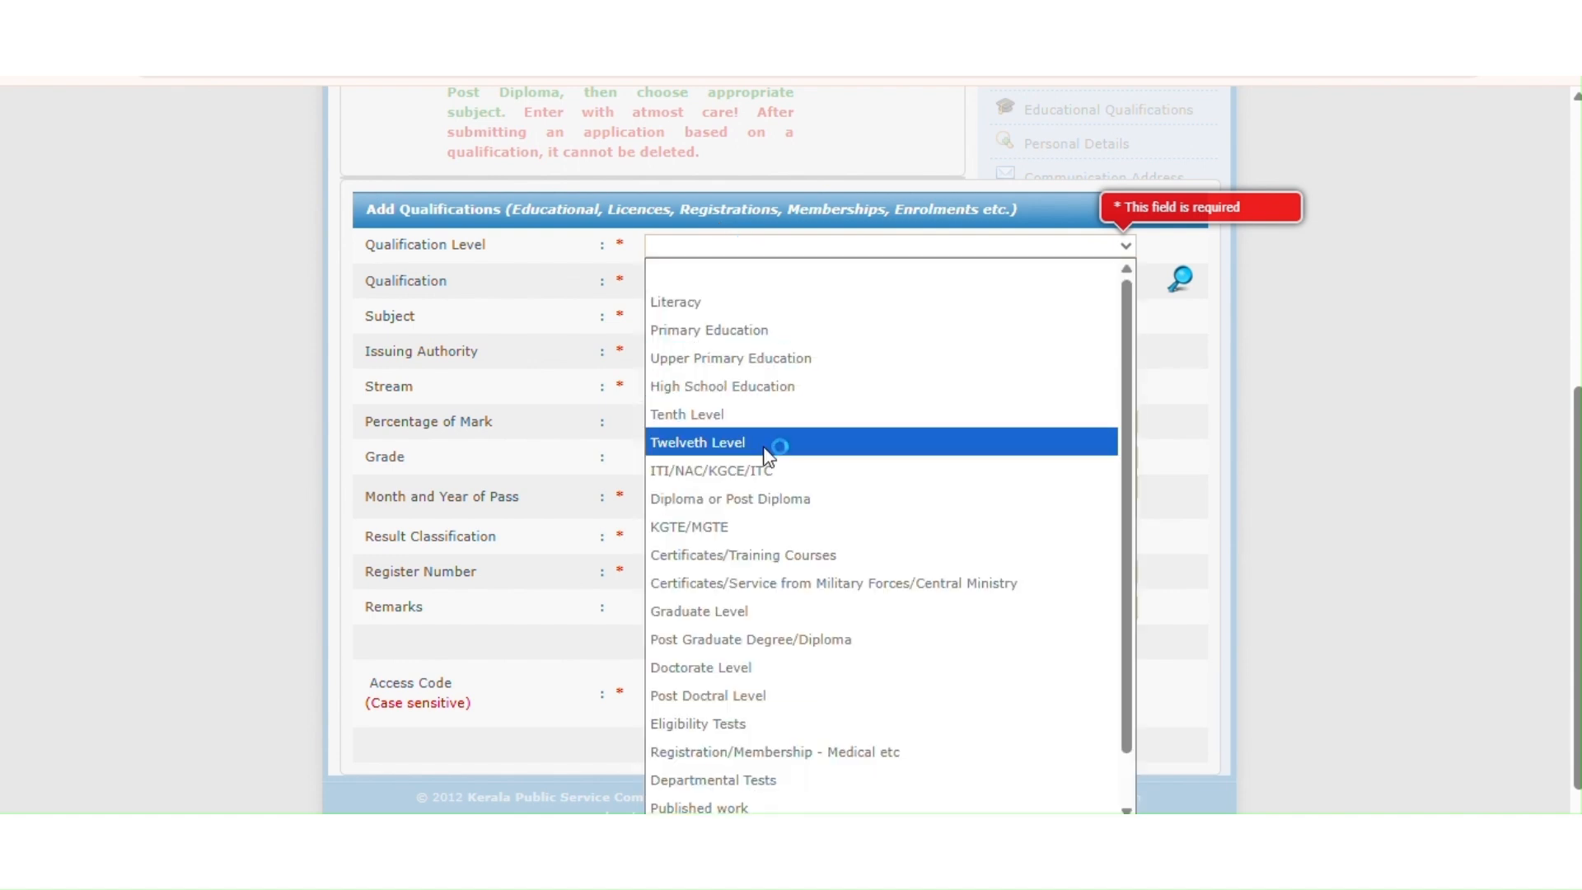
click(760, 415)
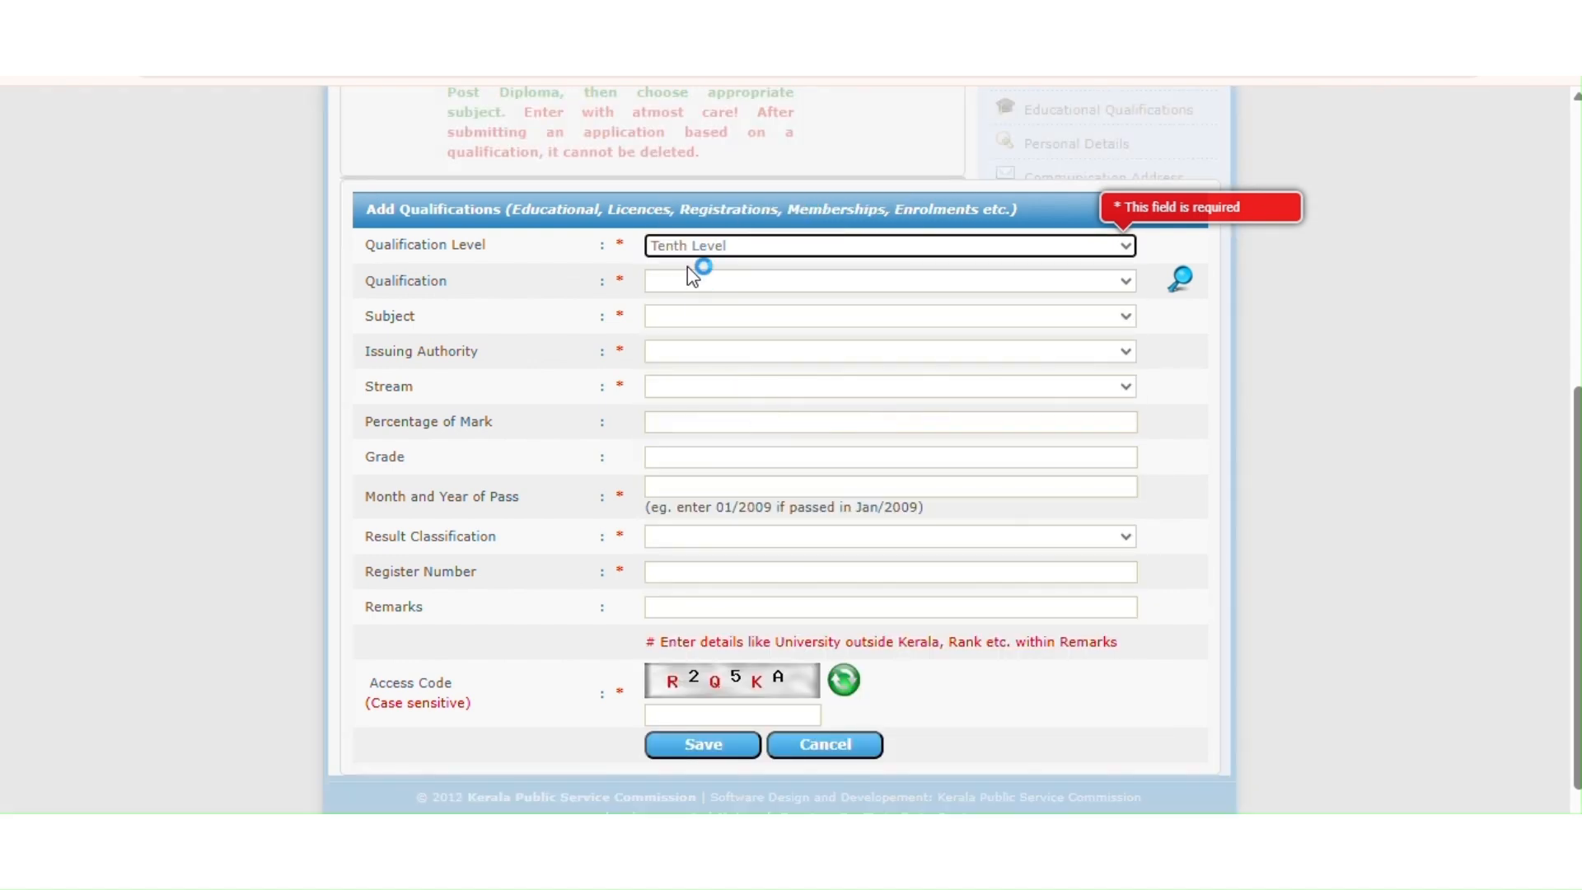
click(690, 282)
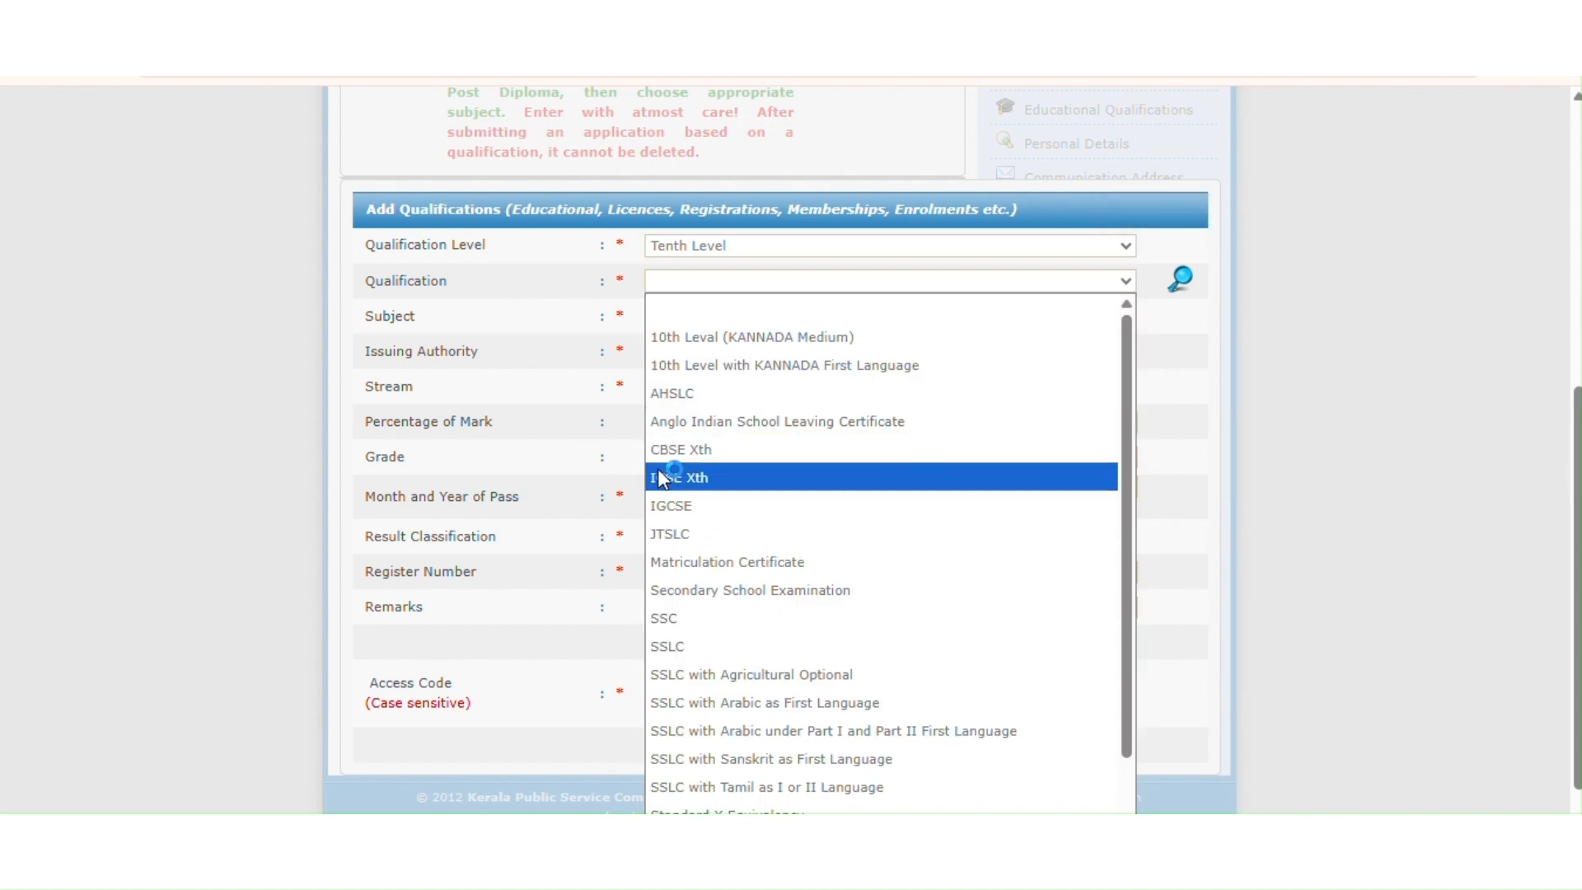
click(659, 617)
click(664, 640)
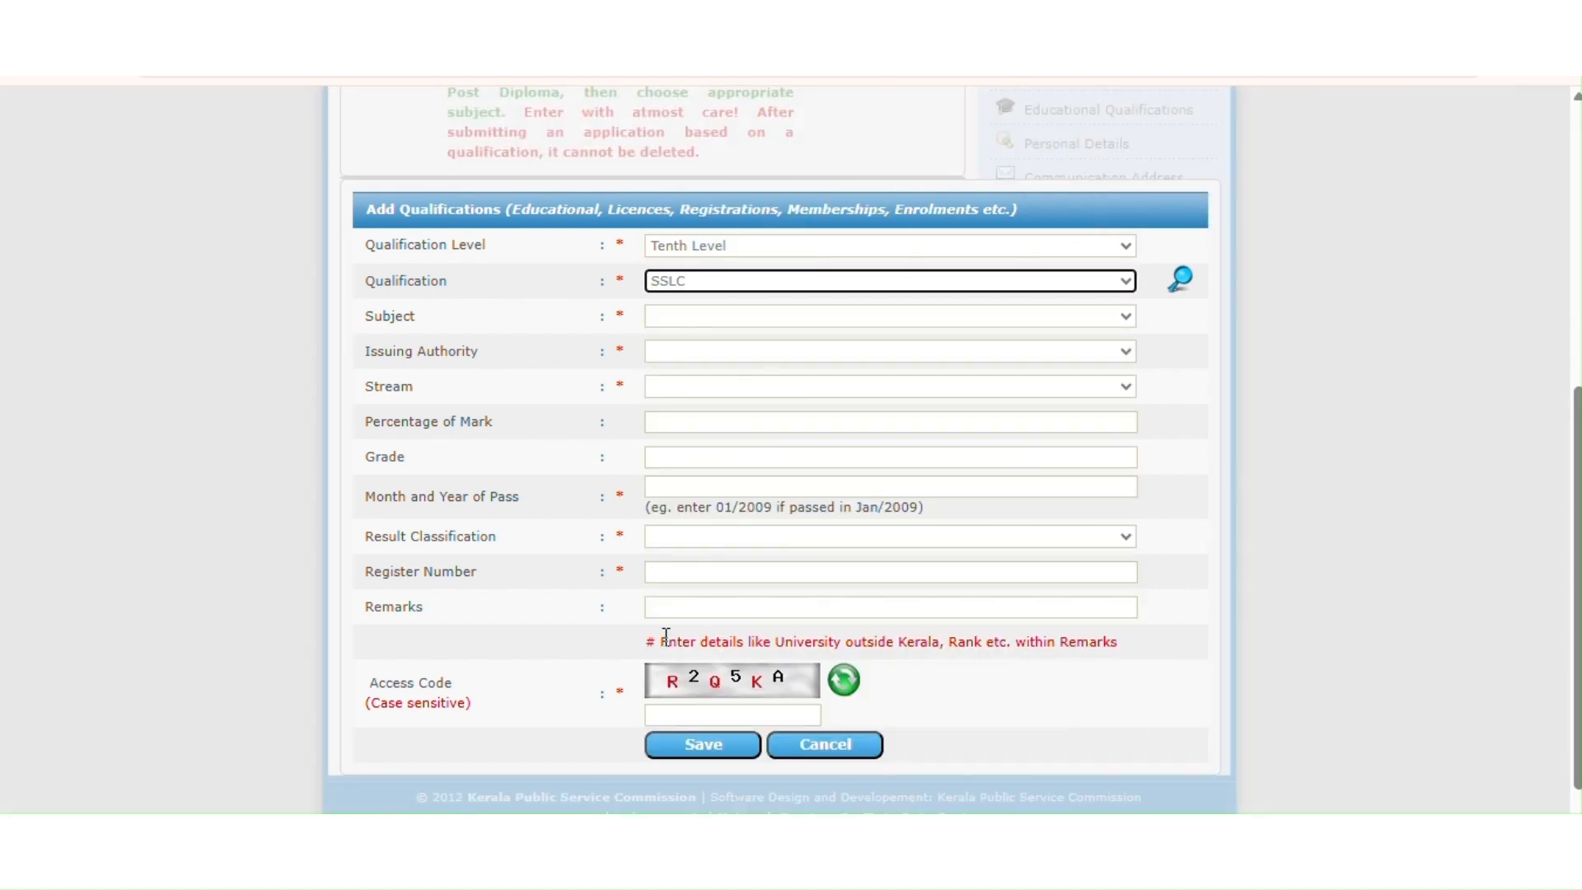
Step: Set the subject to General, the issuing authority to Edn. Dept - Kerala and the stream to Regular
click(668, 322)
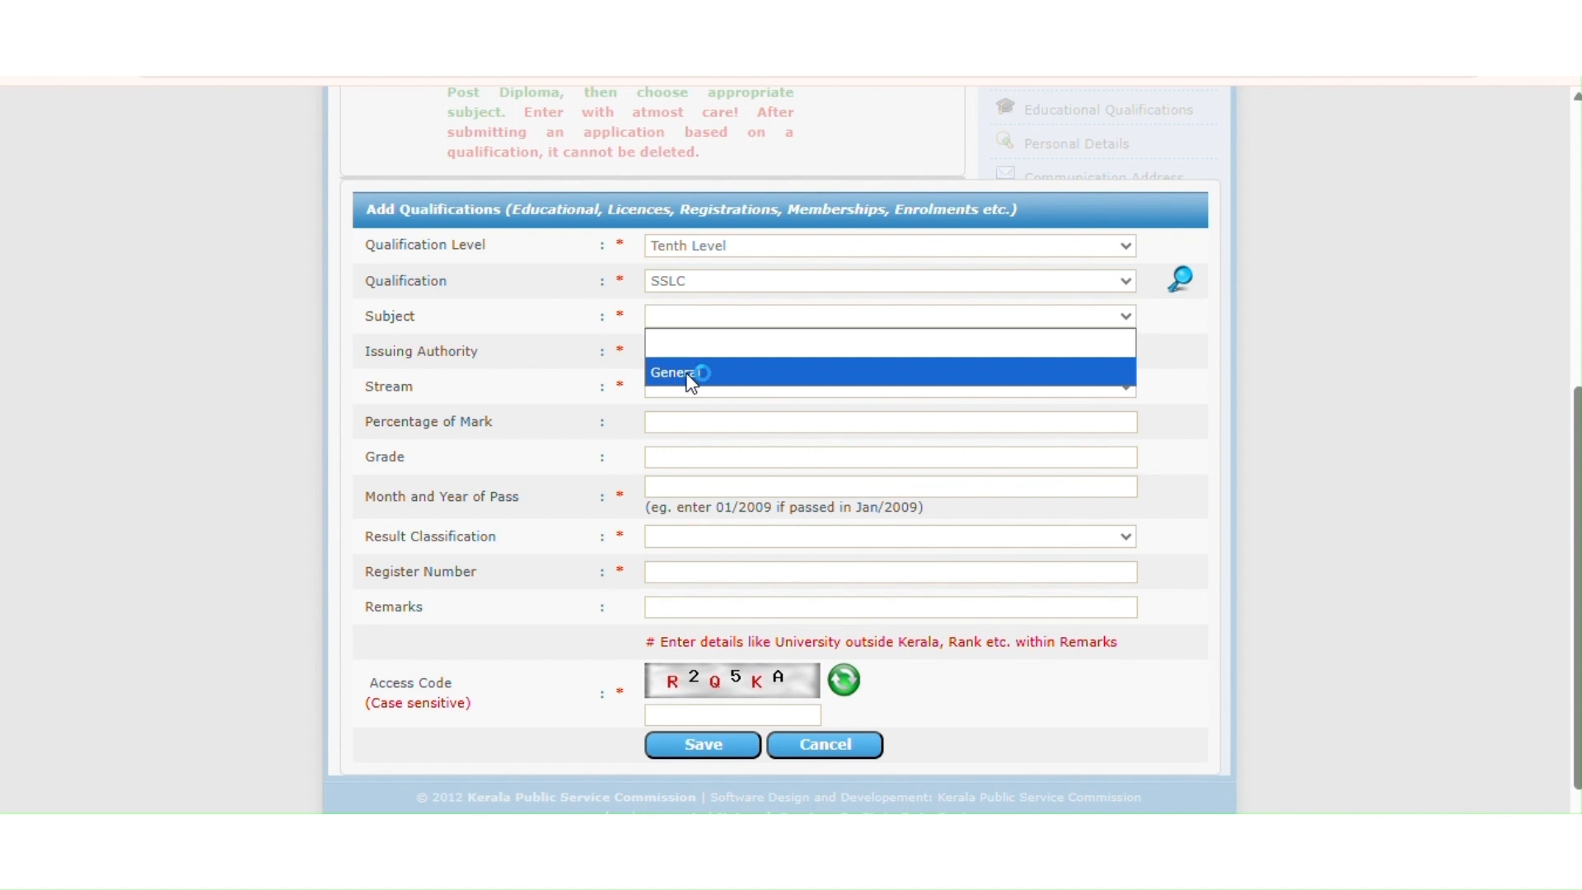
click(694, 368)
click(696, 353)
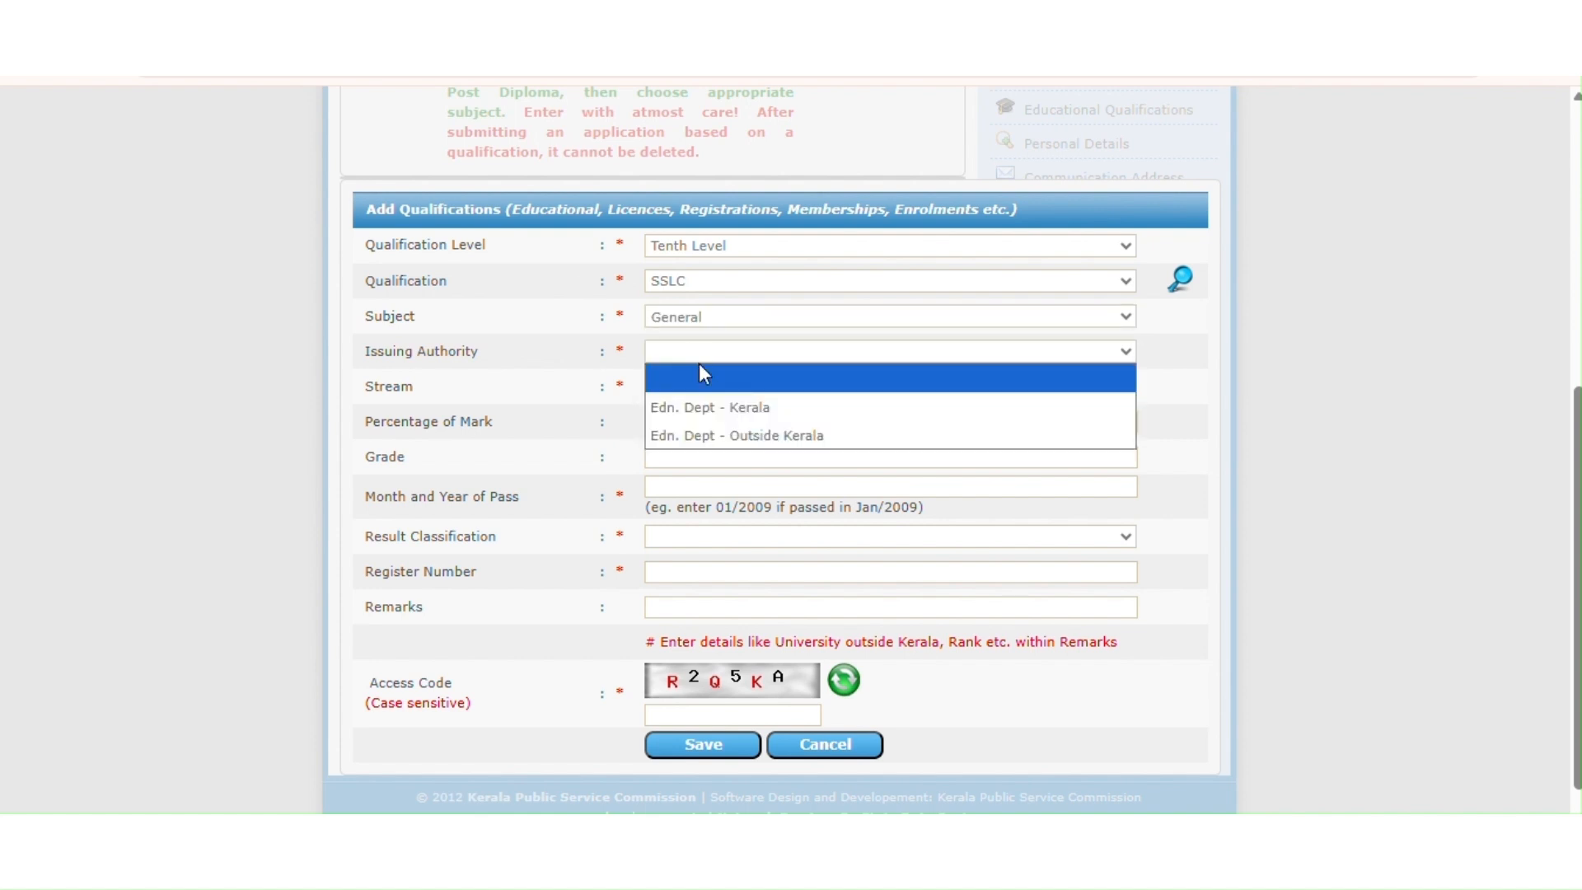
click(713, 409)
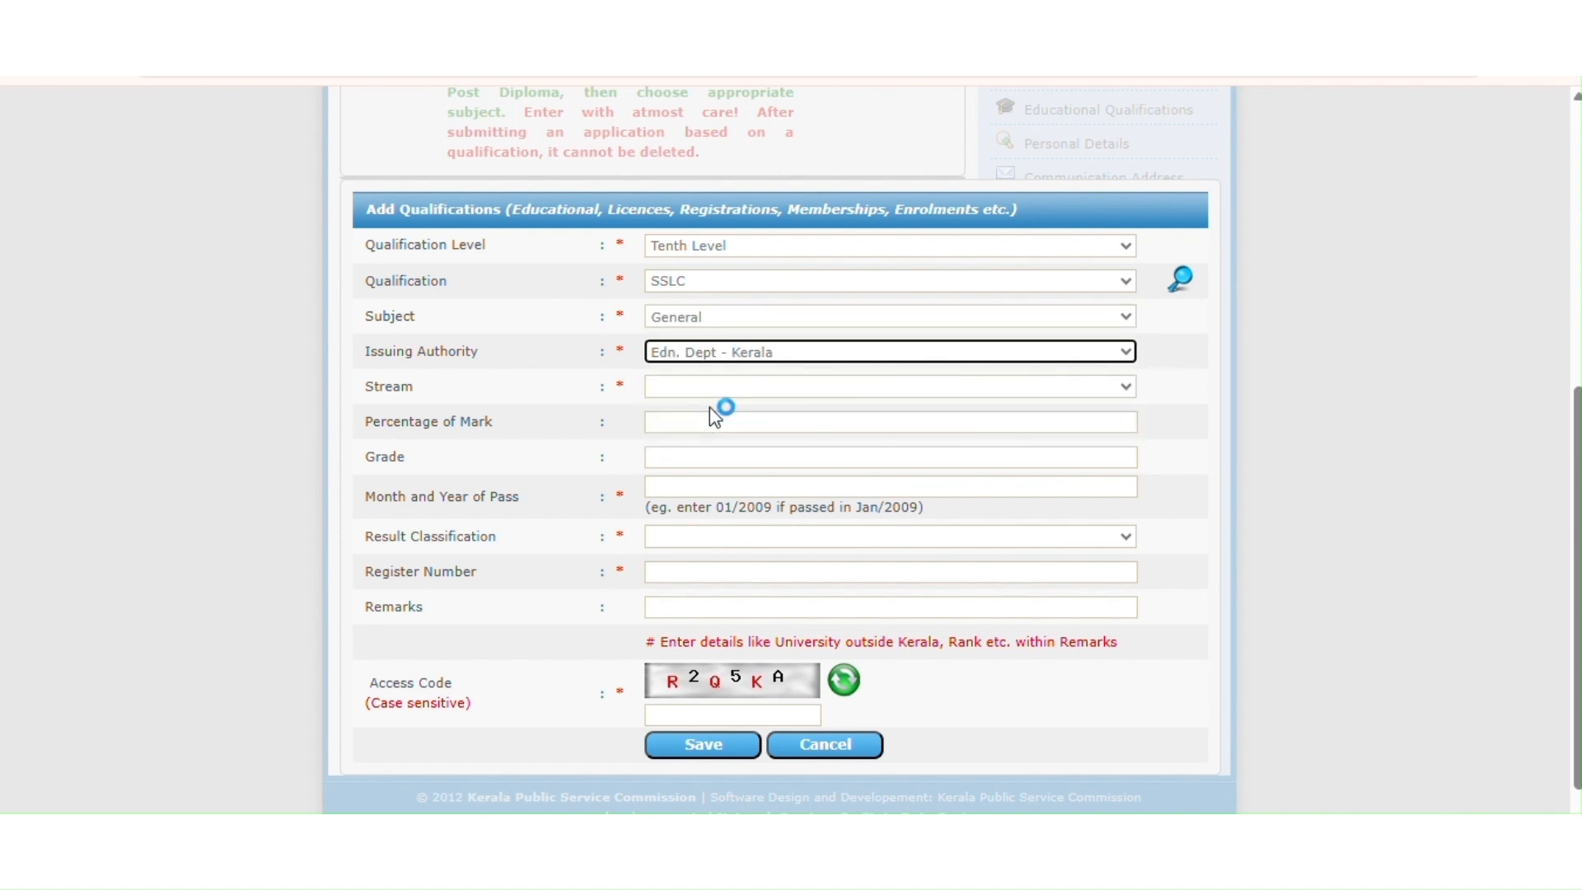
click(708, 391)
click(713, 468)
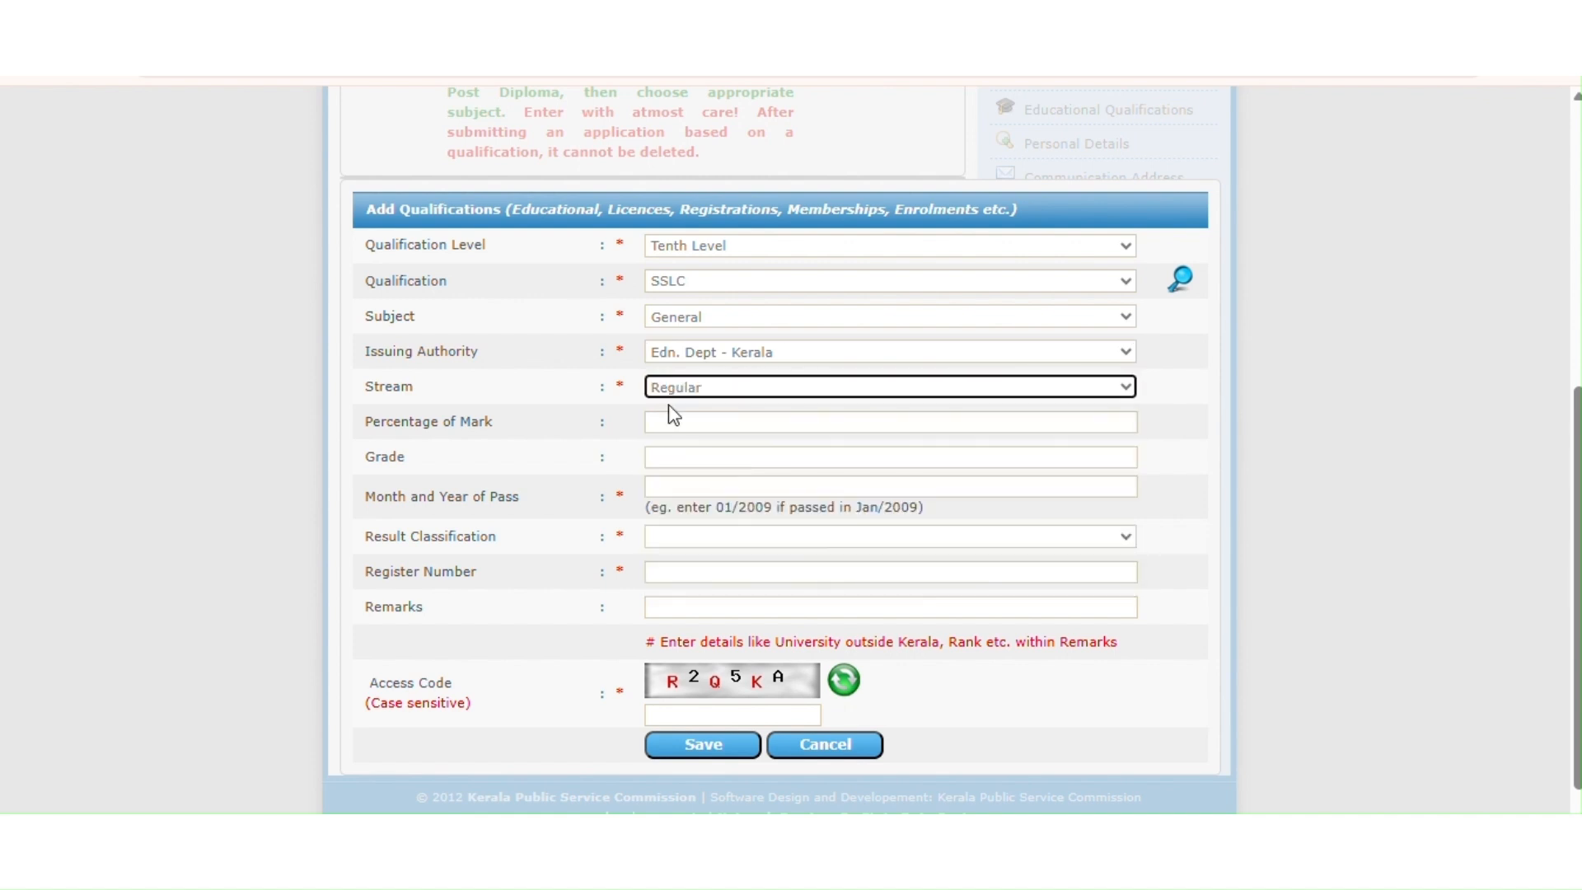
Step: Enter the grade and check the percentage, month and year of pass, and result classification fields
click(671, 423)
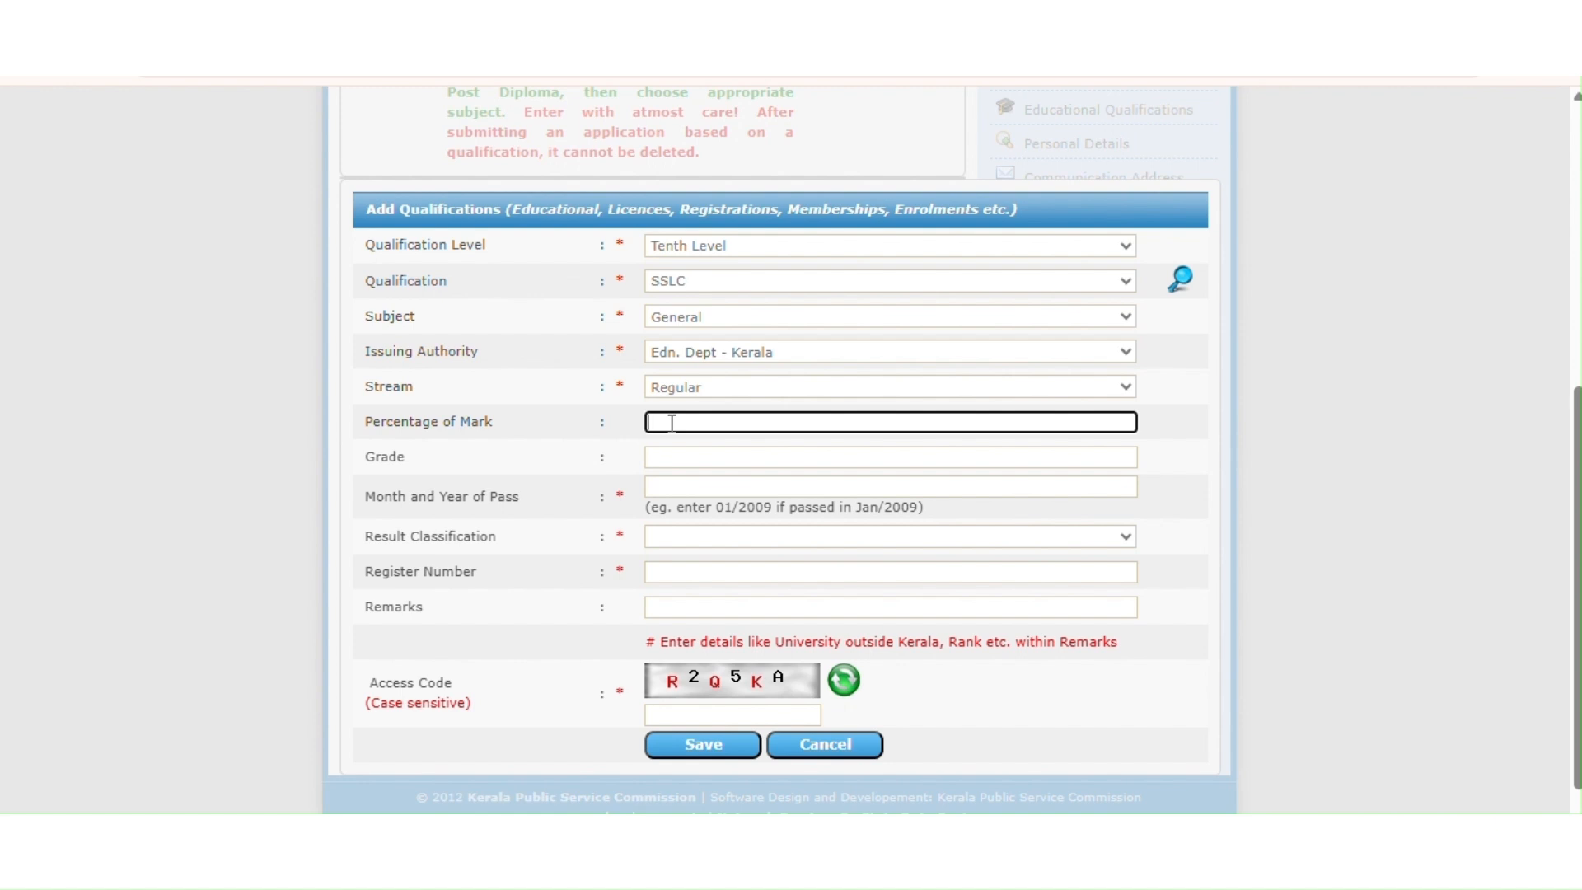
click(669, 458)
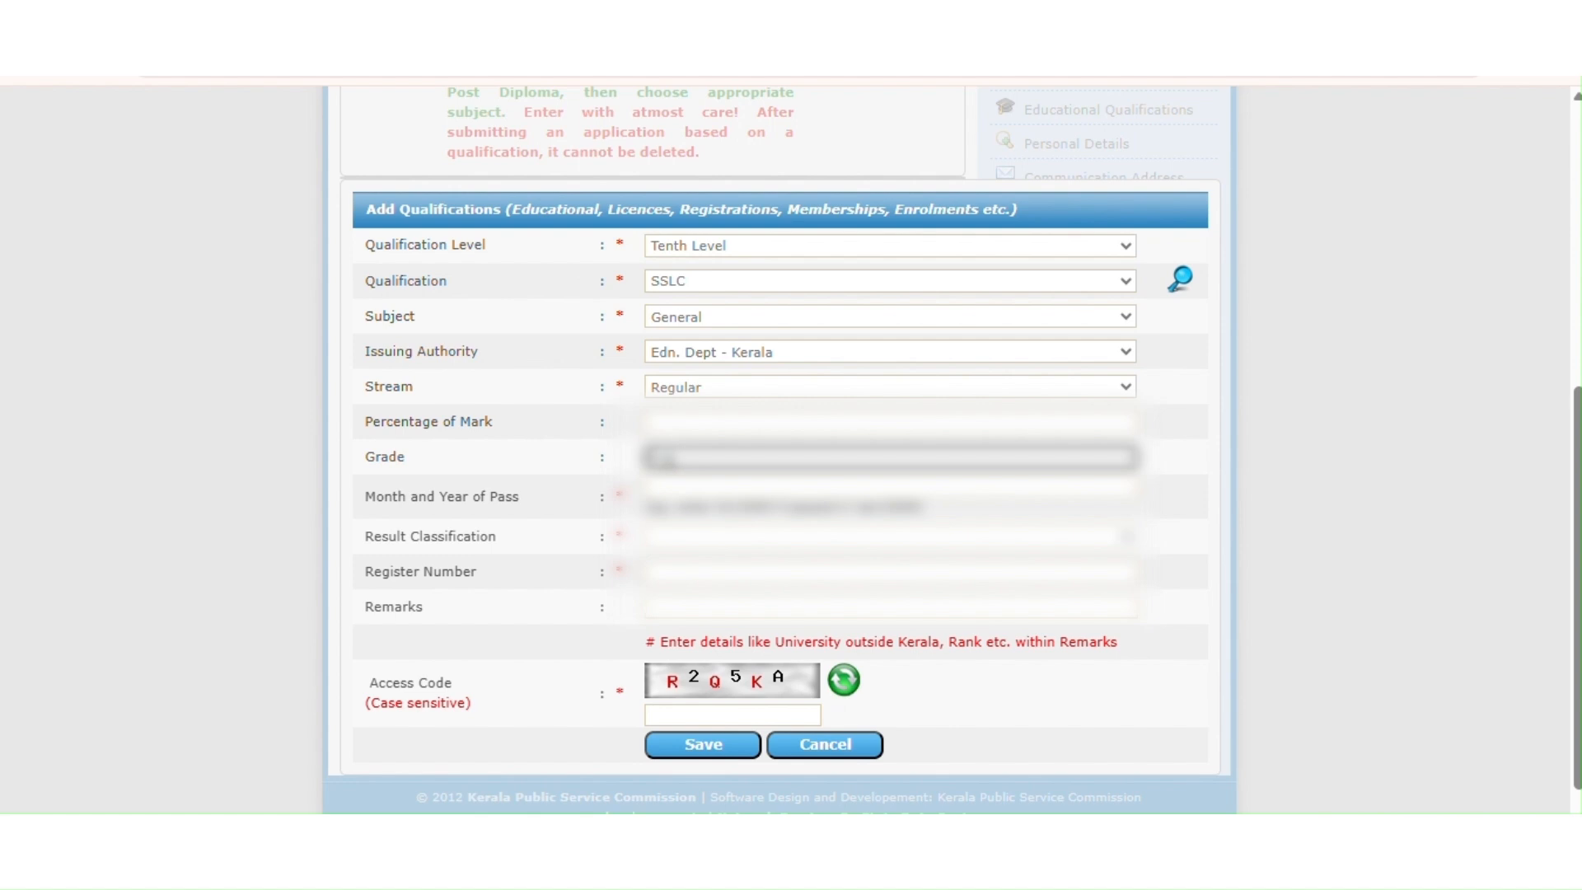
click(671, 490)
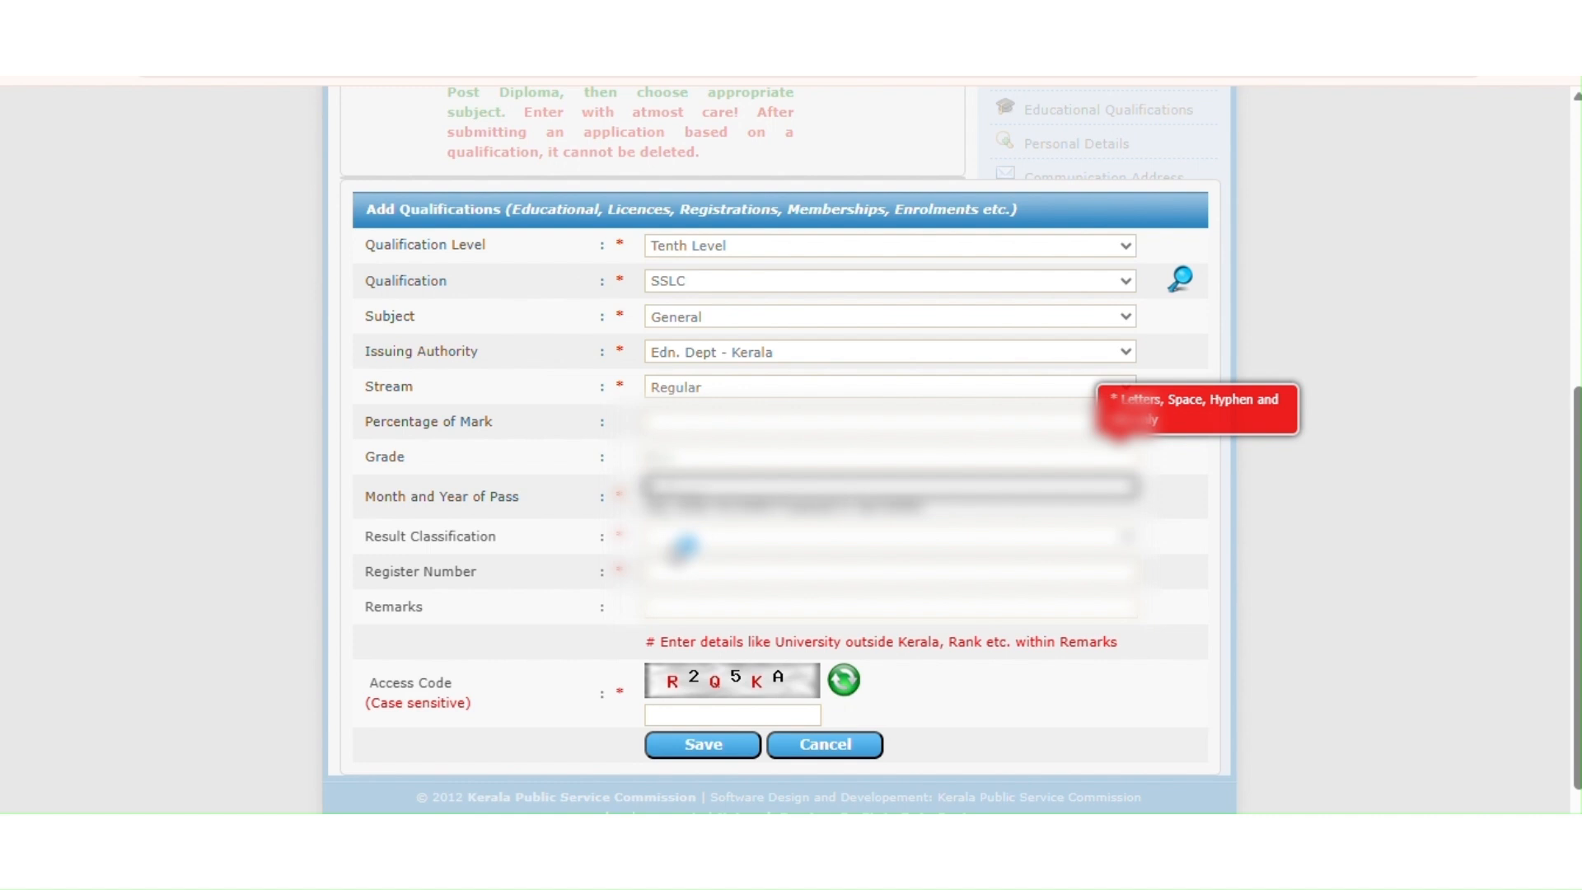
click(682, 547)
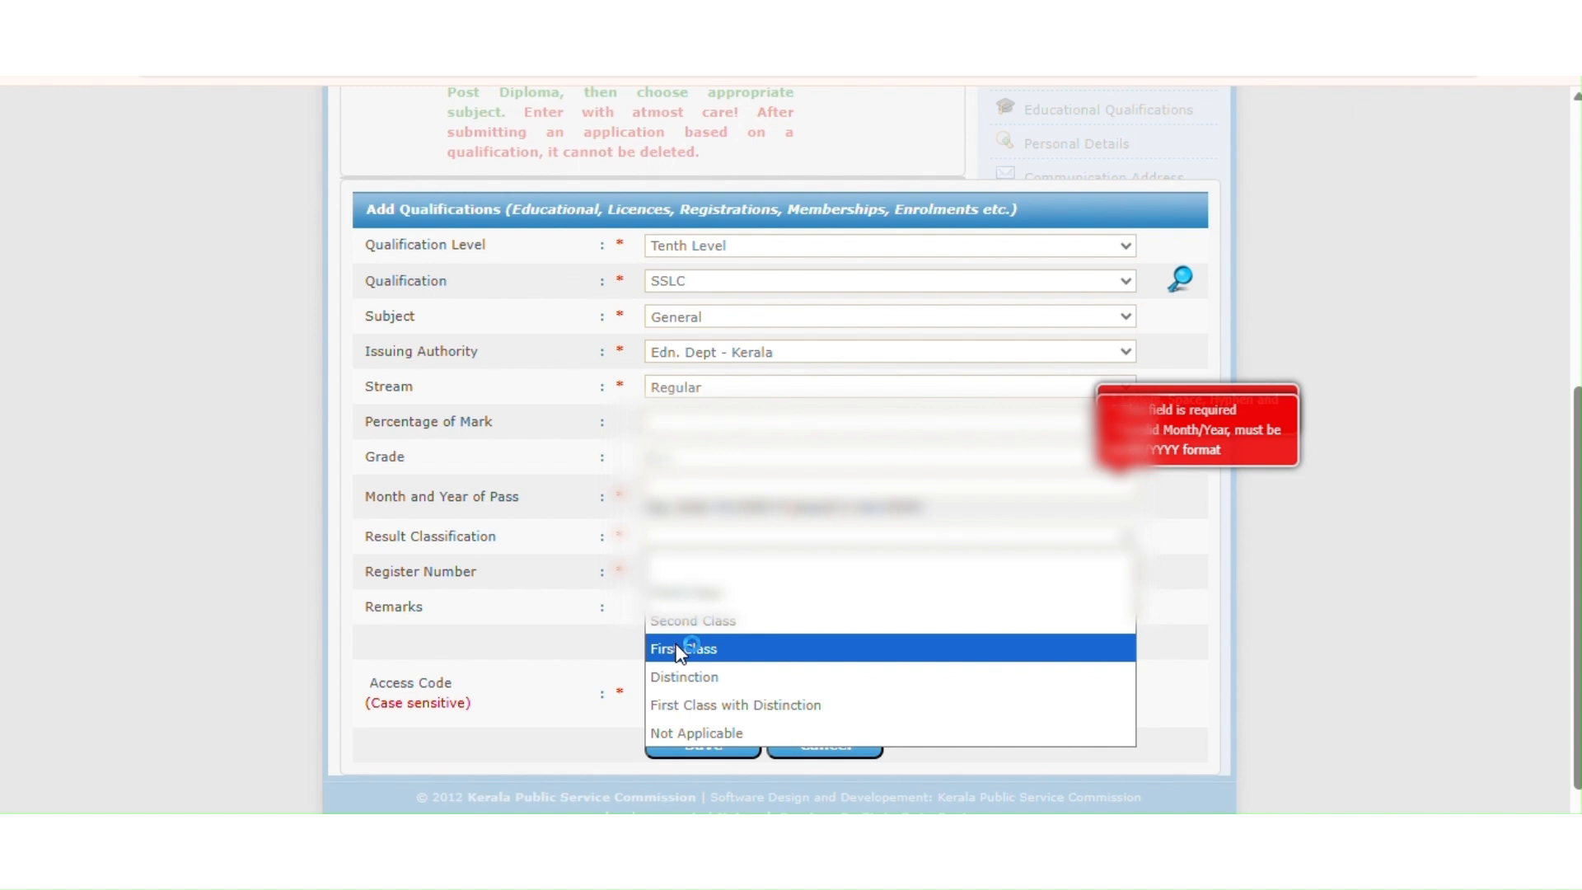
click(542, 608)
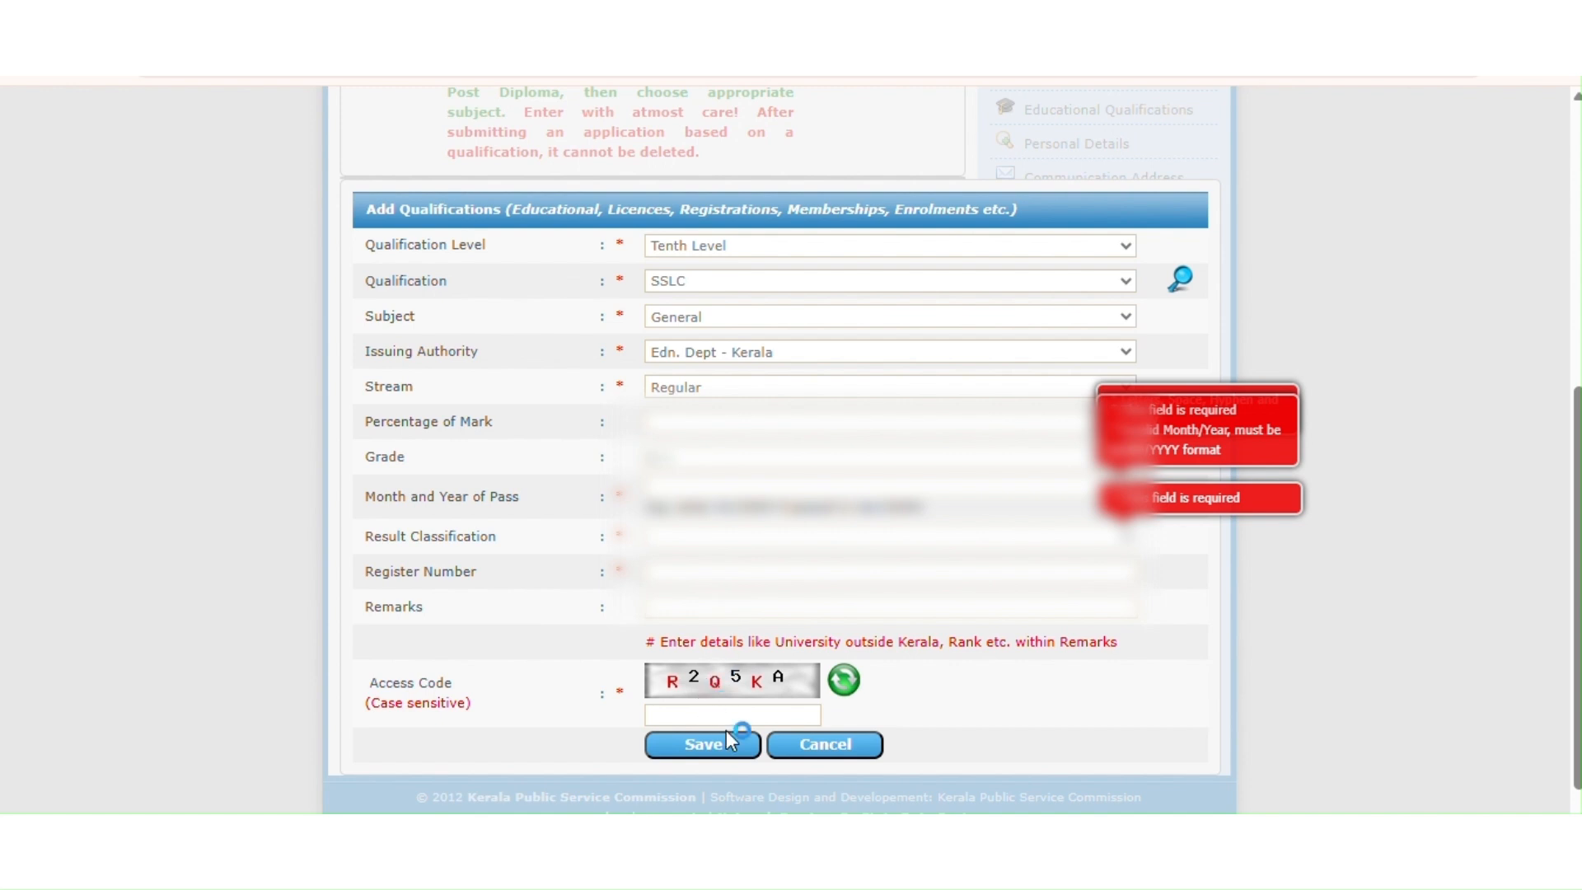
Step: Save the SSLC qualification and dismiss the confirmation message
click(718, 750)
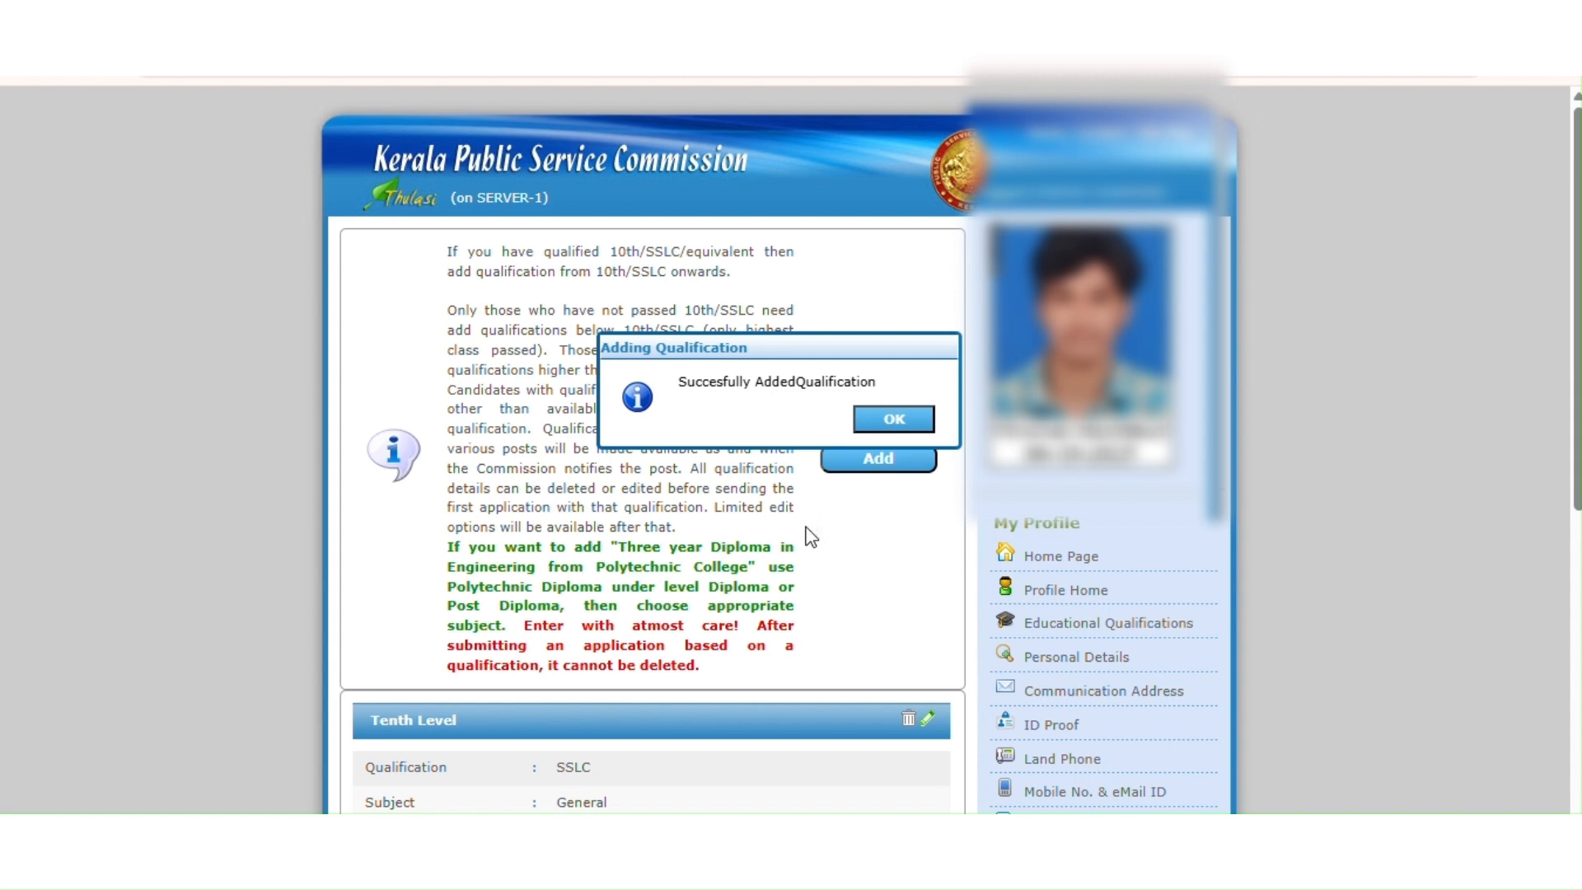
click(896, 417)
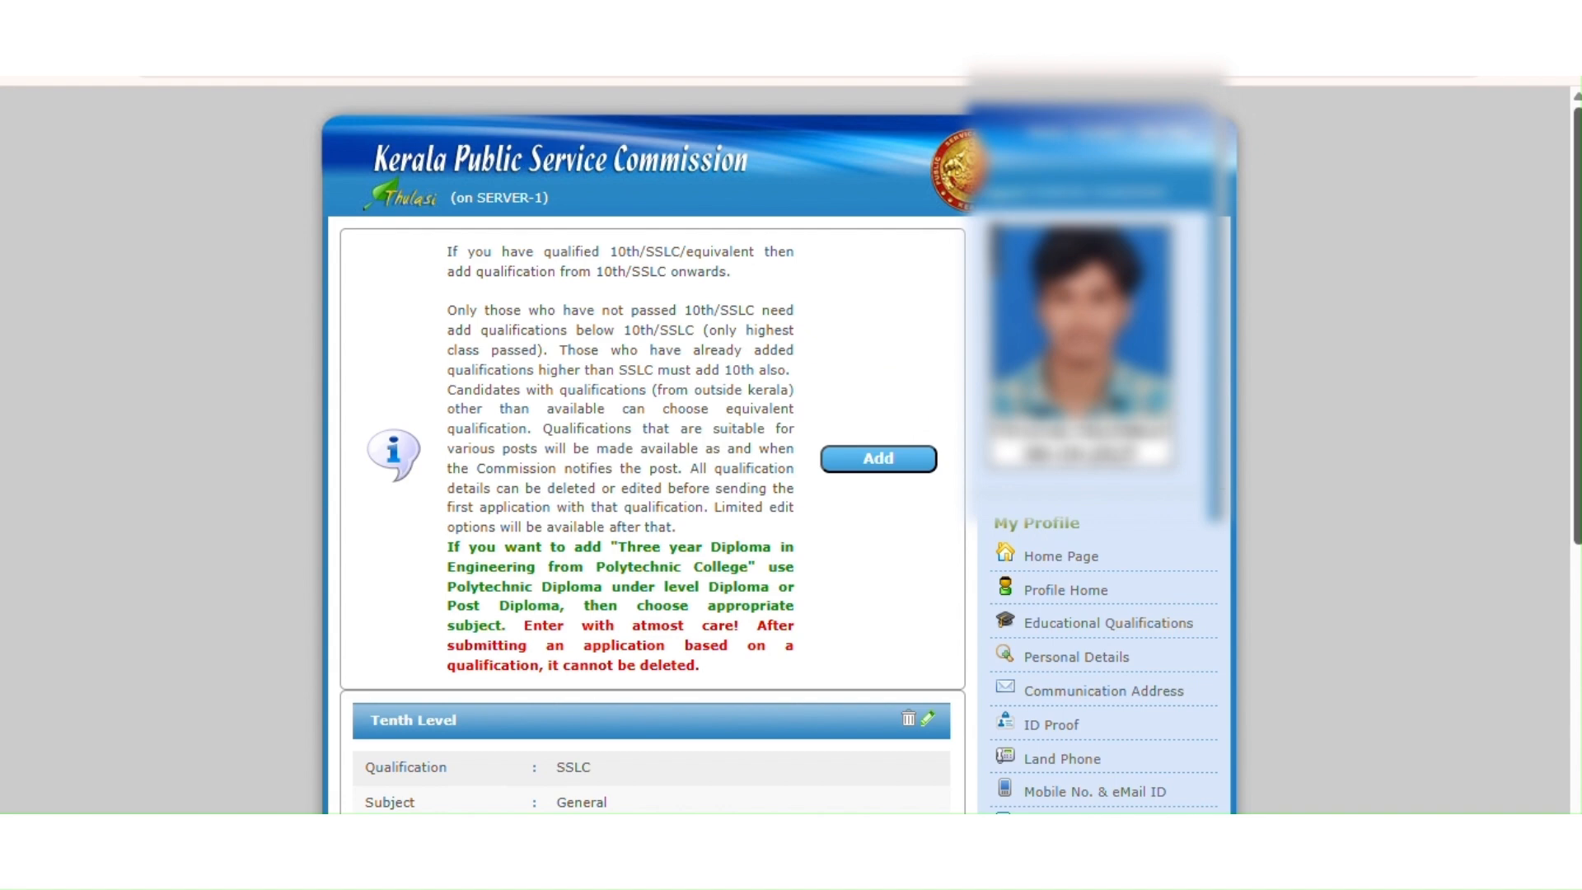
Step: Review the saved SSLC entry and look at the blank form for adding another qualification without saving it
scroll(1554, 629, down, 5)
scroll(1554, 629, up, 5)
click(881, 453)
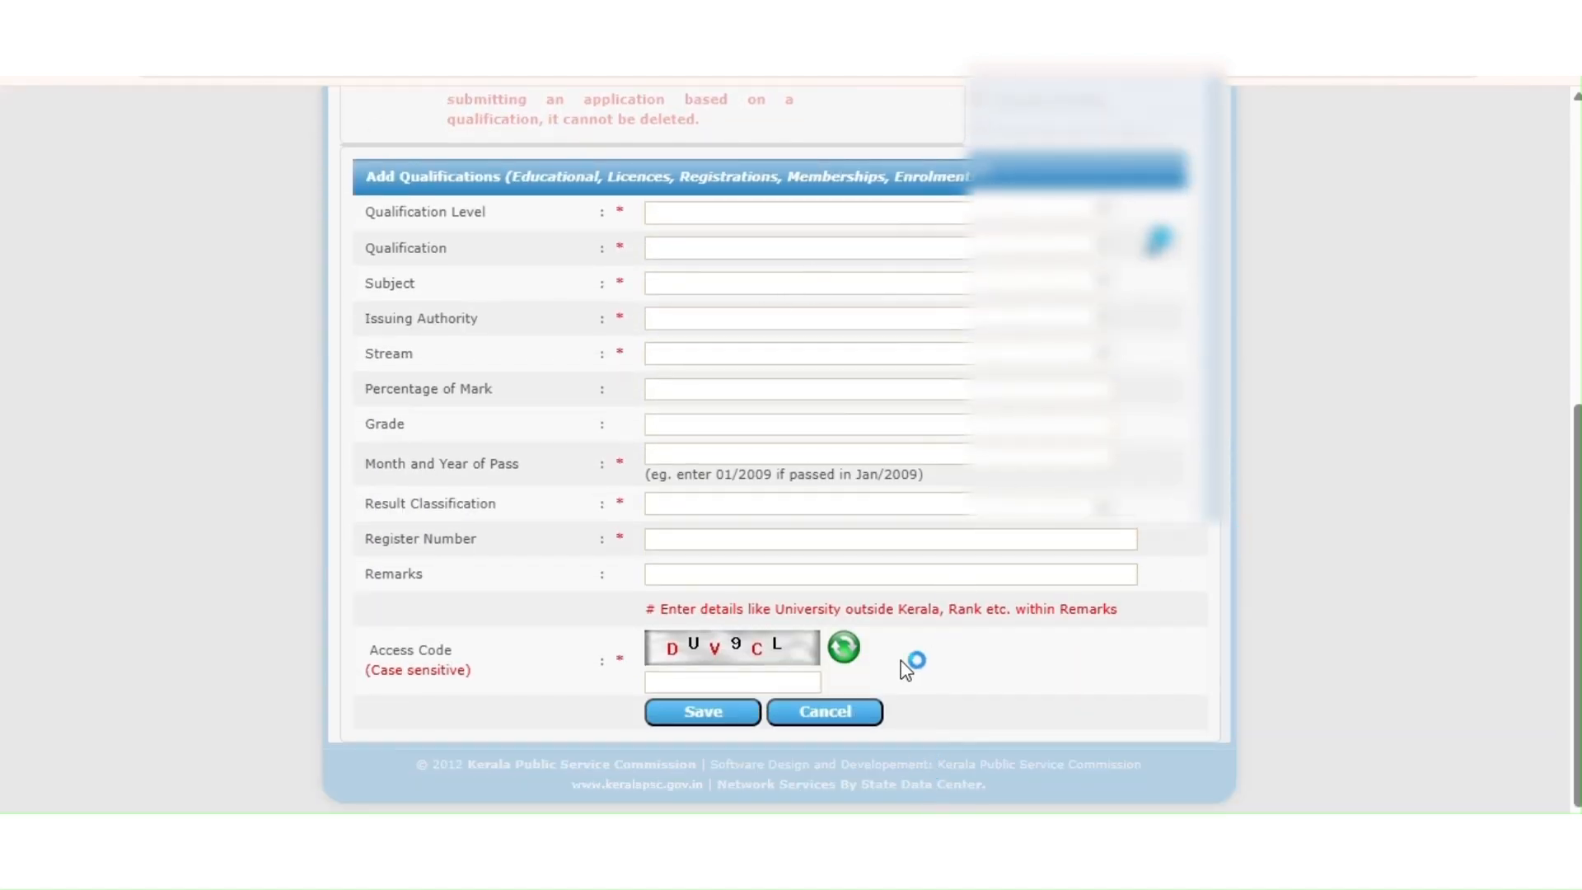
click(861, 709)
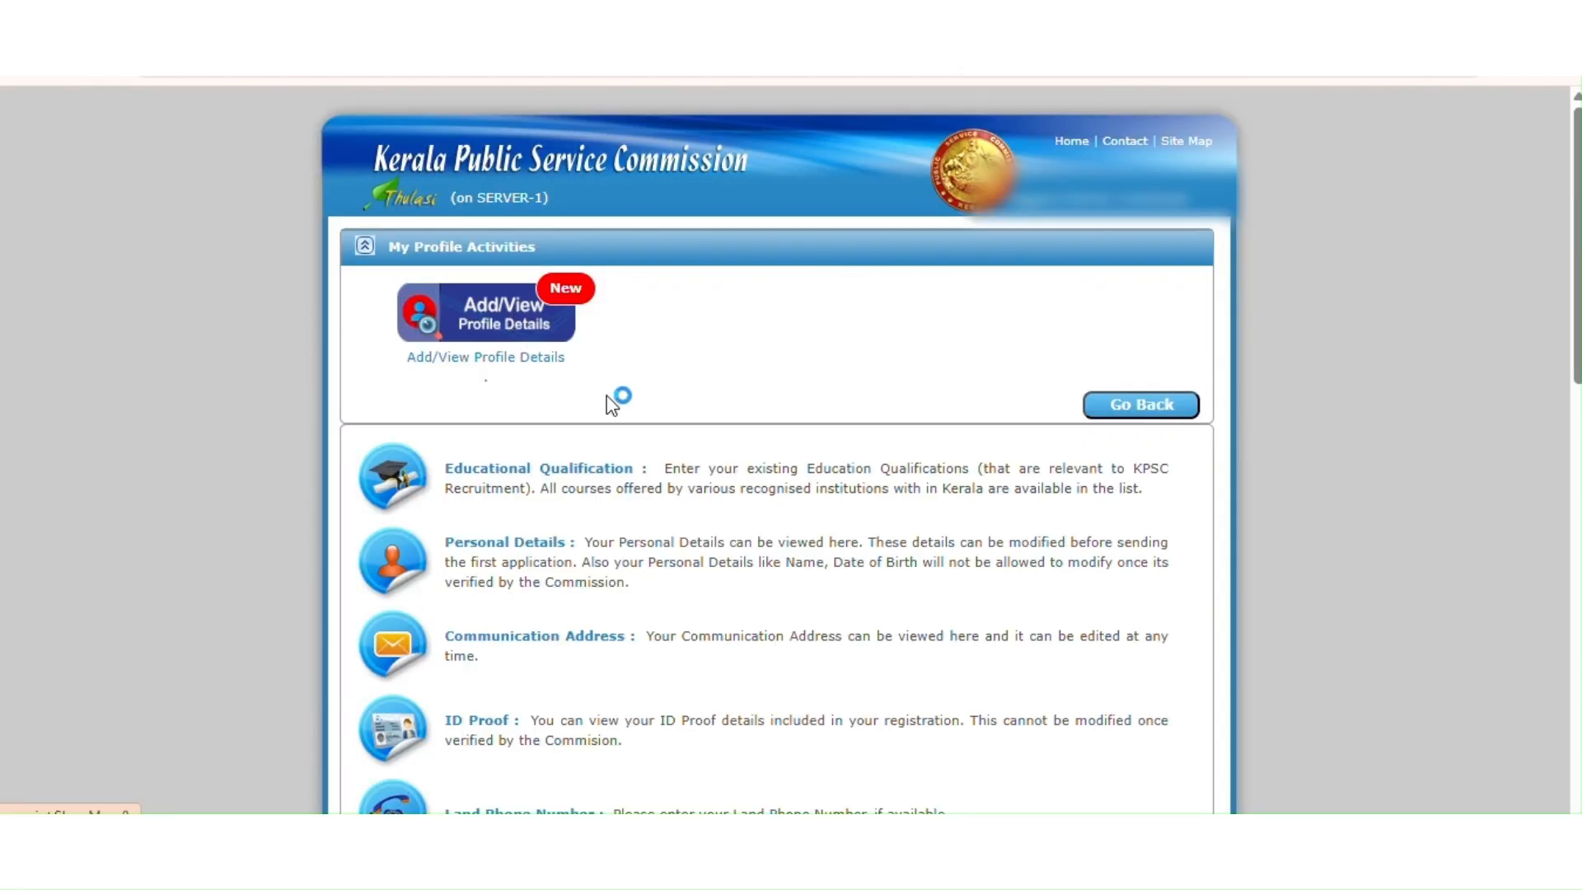
Step: Review the Personal Details and Communication Address sections of the profile
click(555, 544)
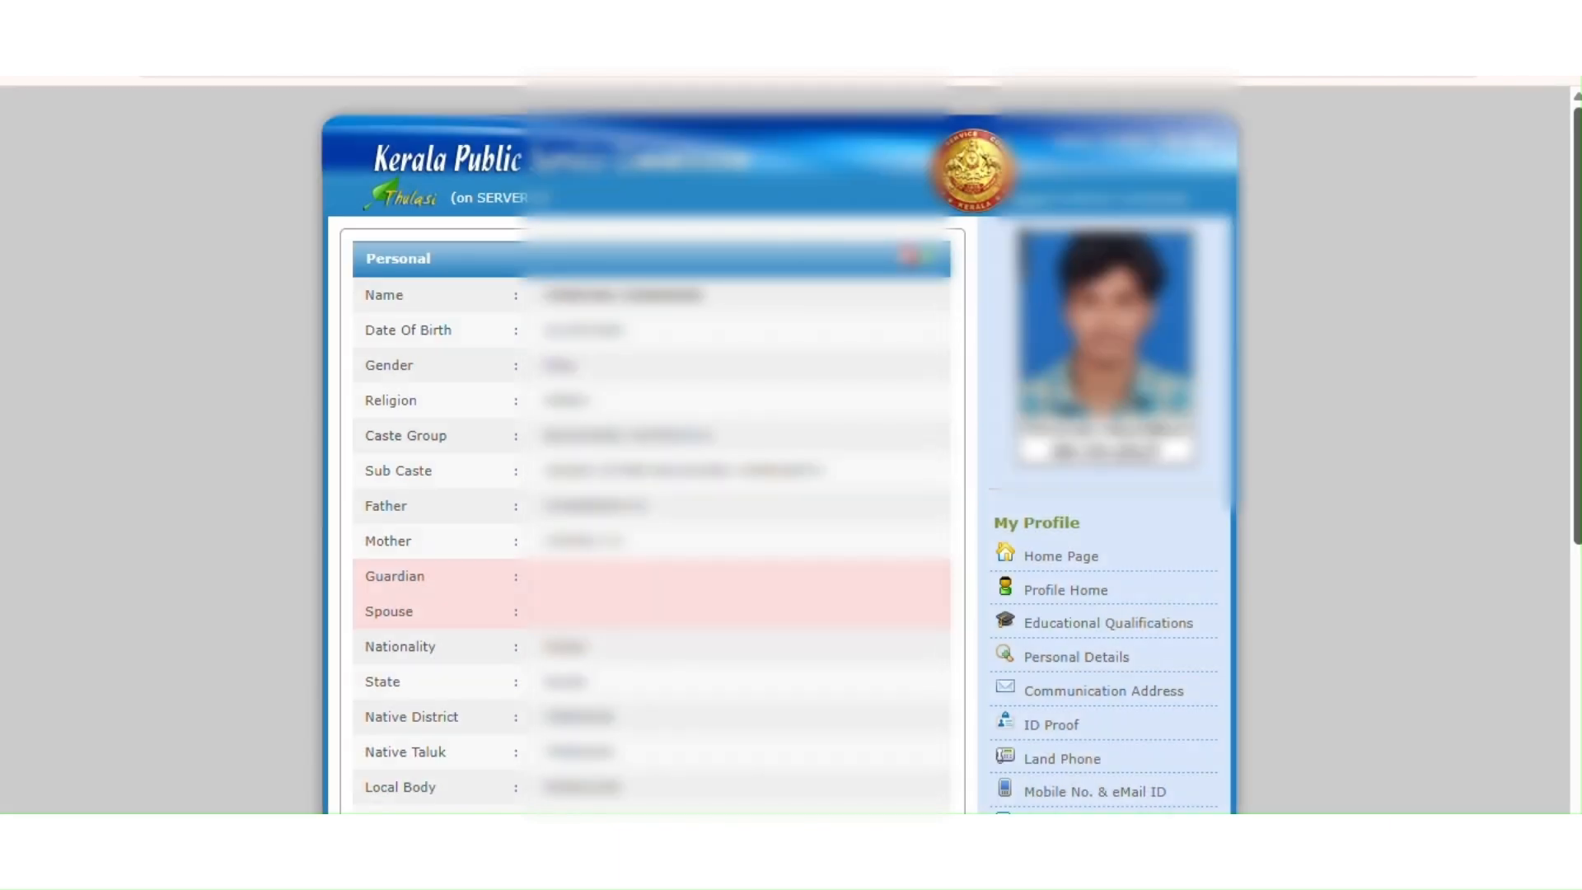
scroll(1564, 504, down, 5)
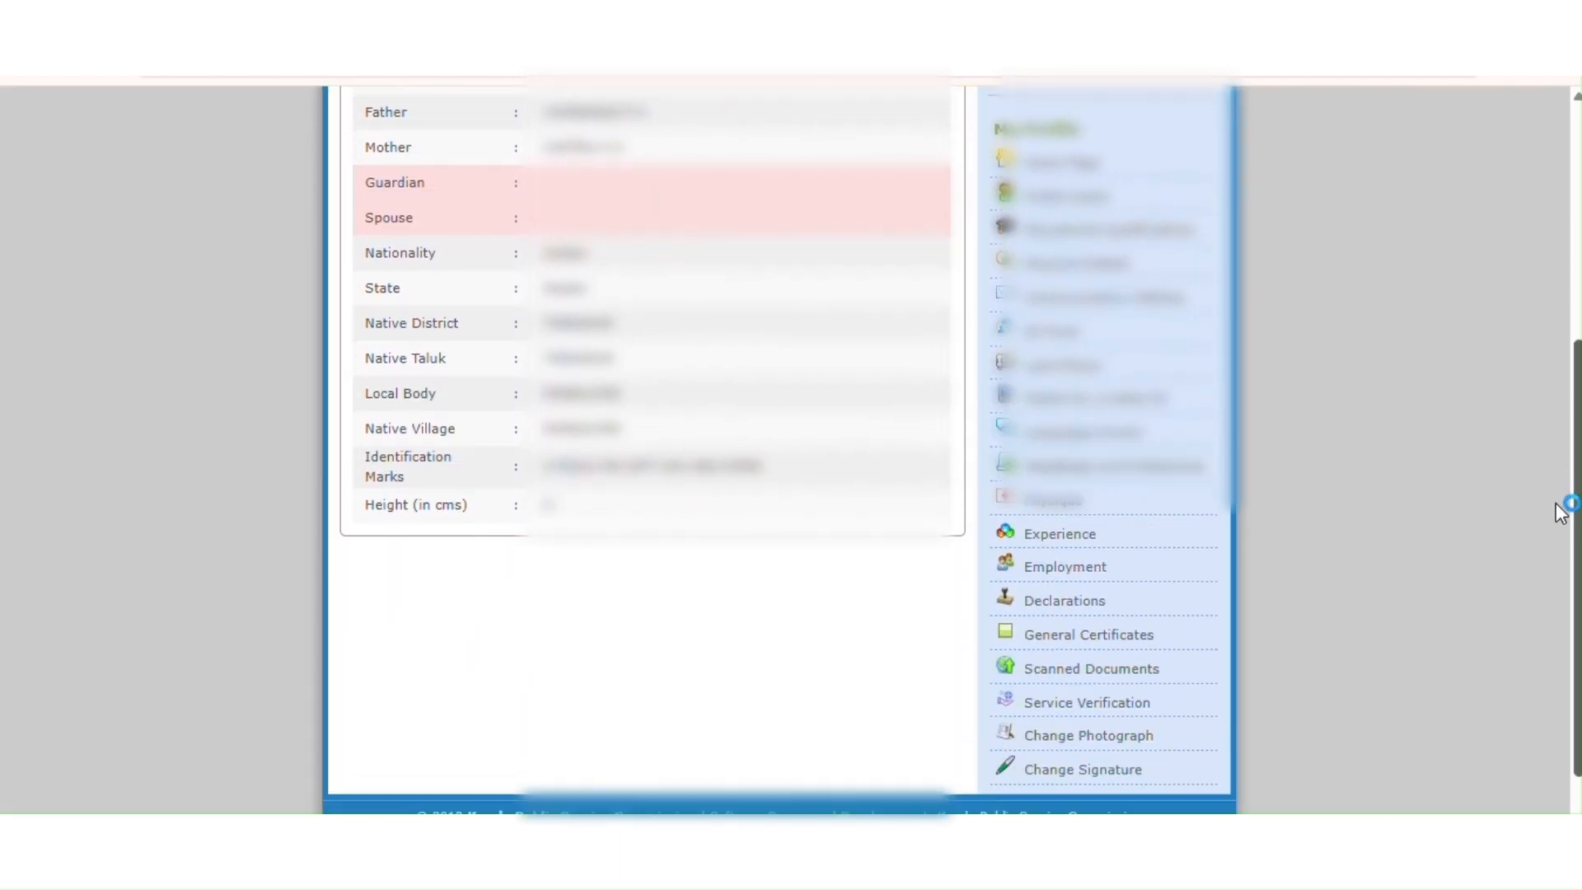
scroll(1557, 530, up, 6)
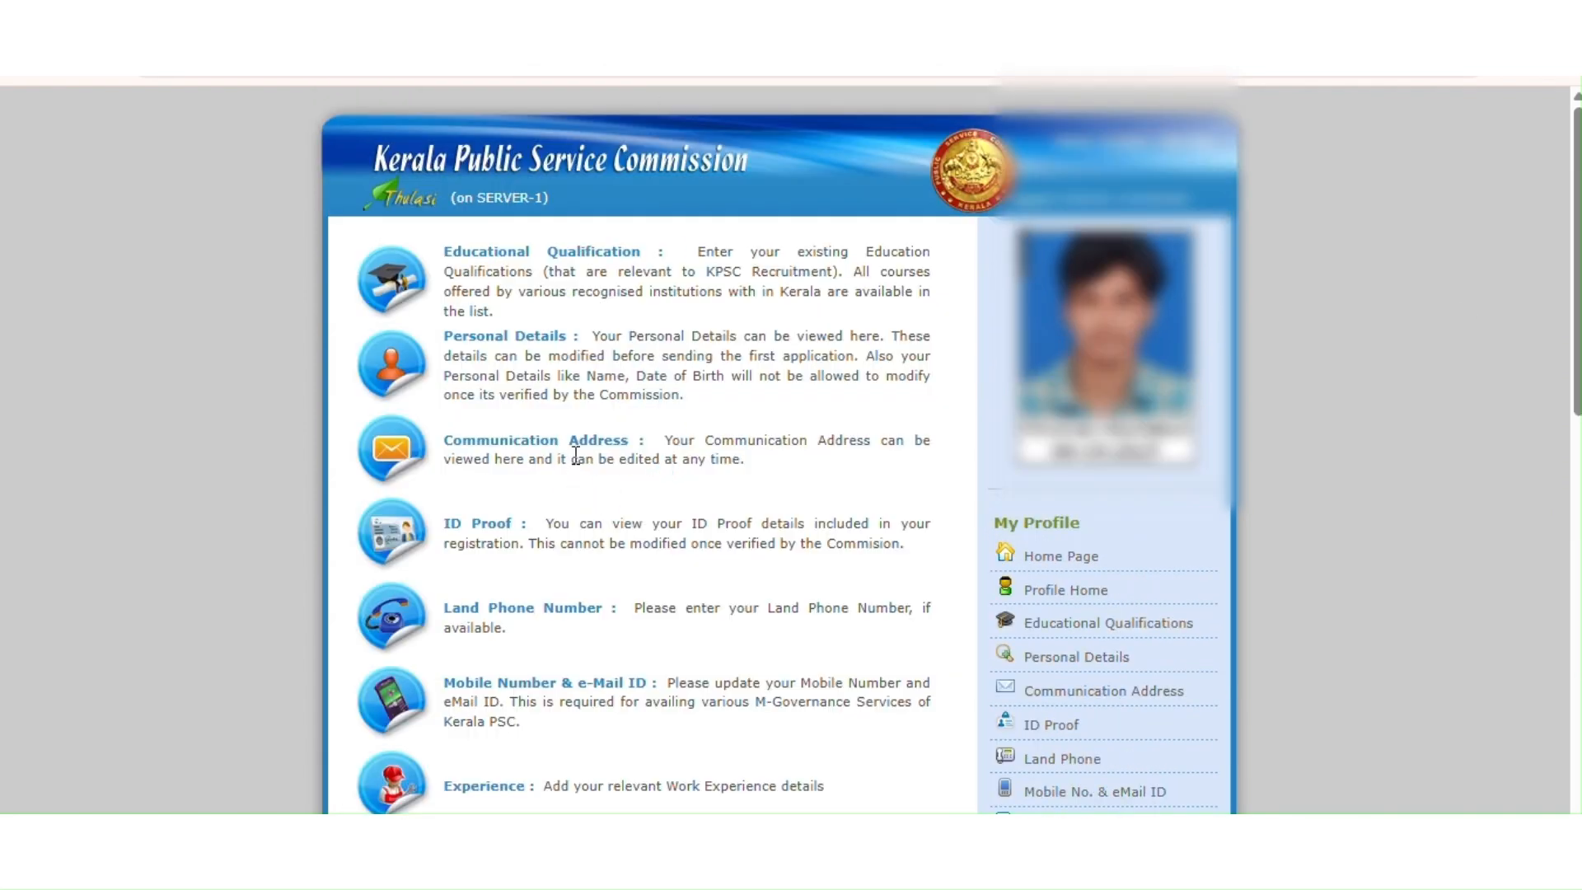
click(587, 447)
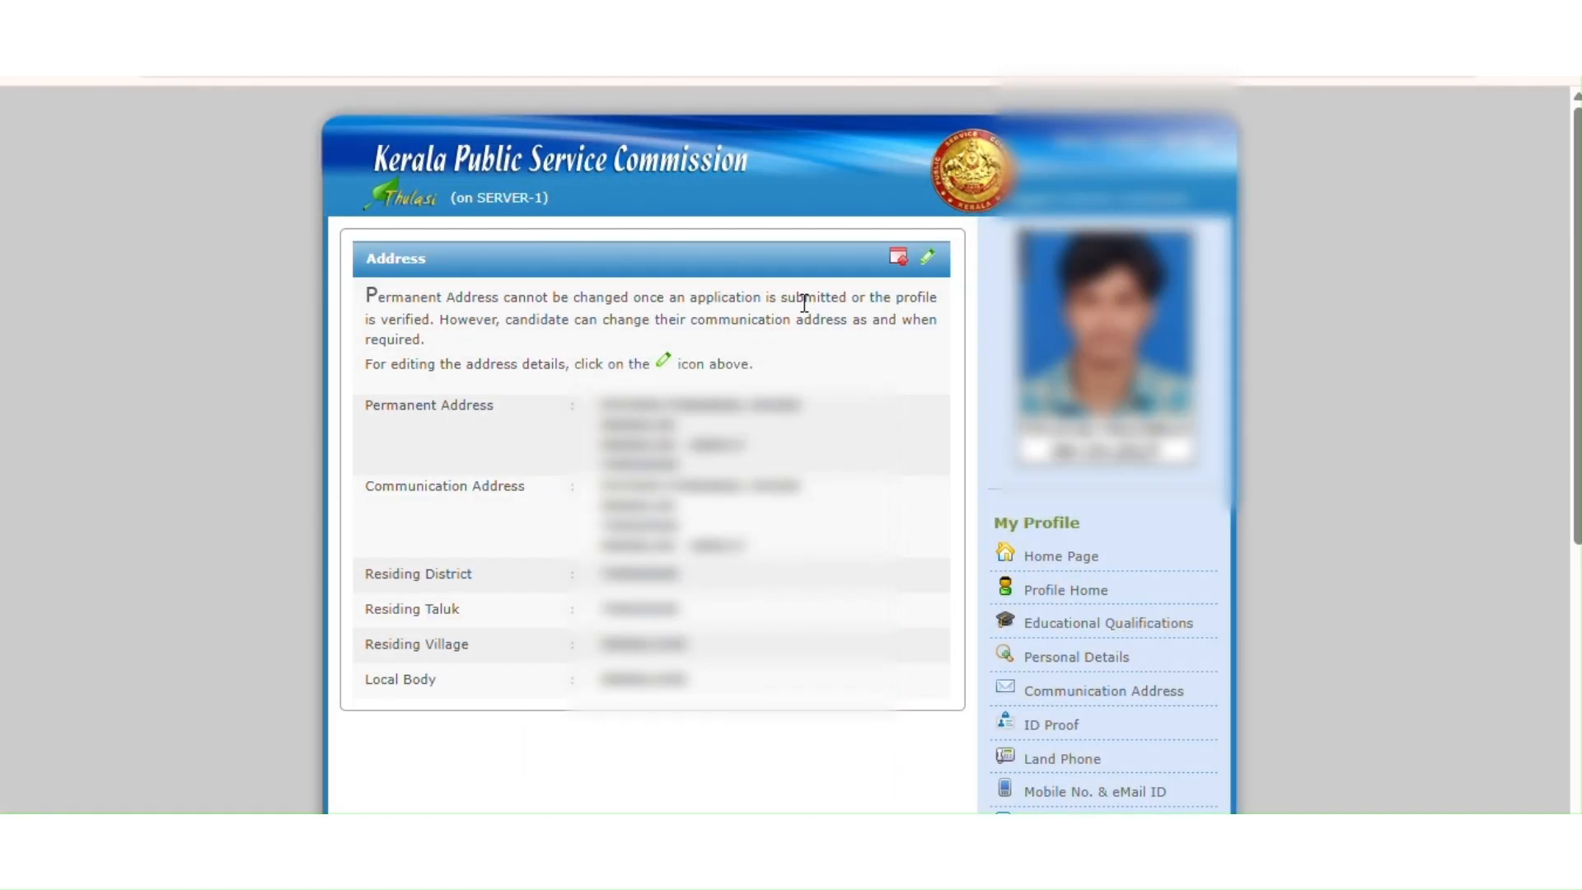
click(904, 260)
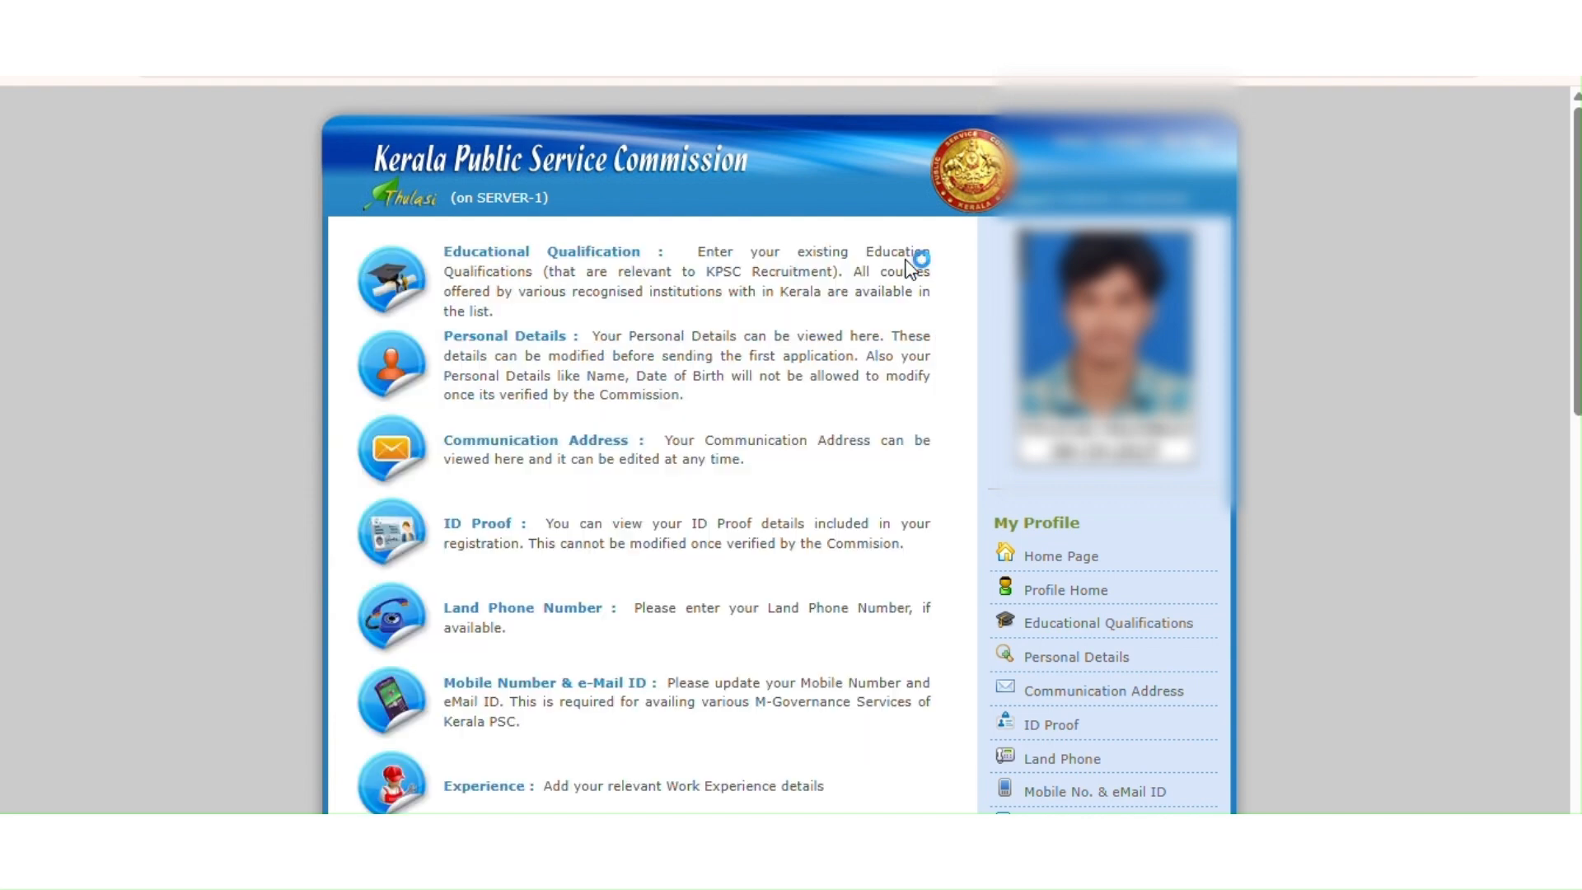
Step: Check the ID Proof and the Mobile Number & e-Mail ID sections of the profile
click(478, 534)
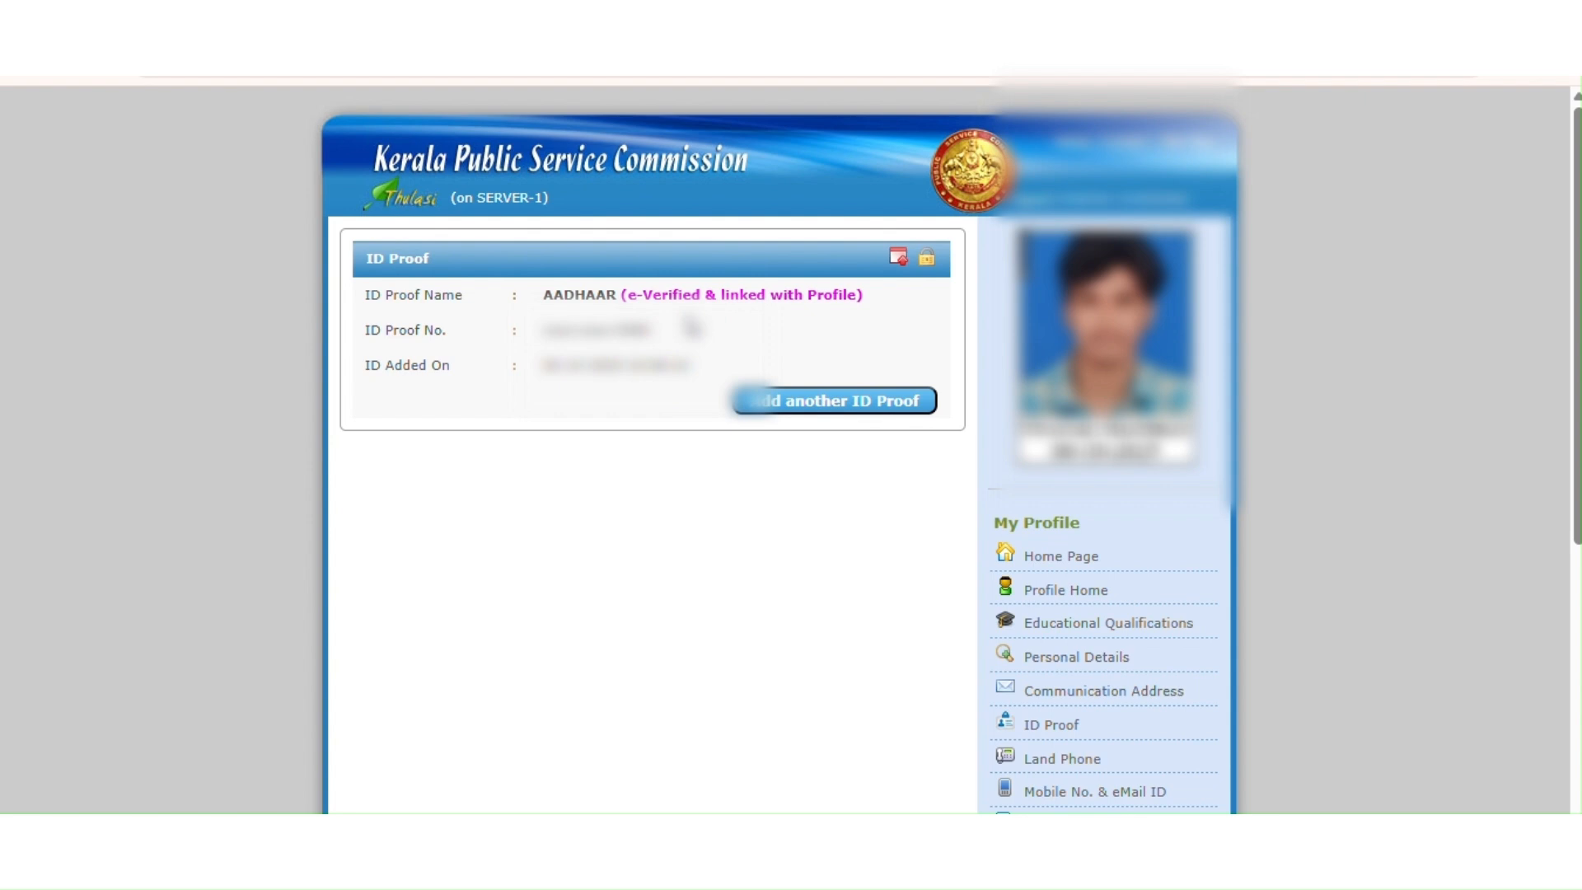
click(694, 321)
click(786, 416)
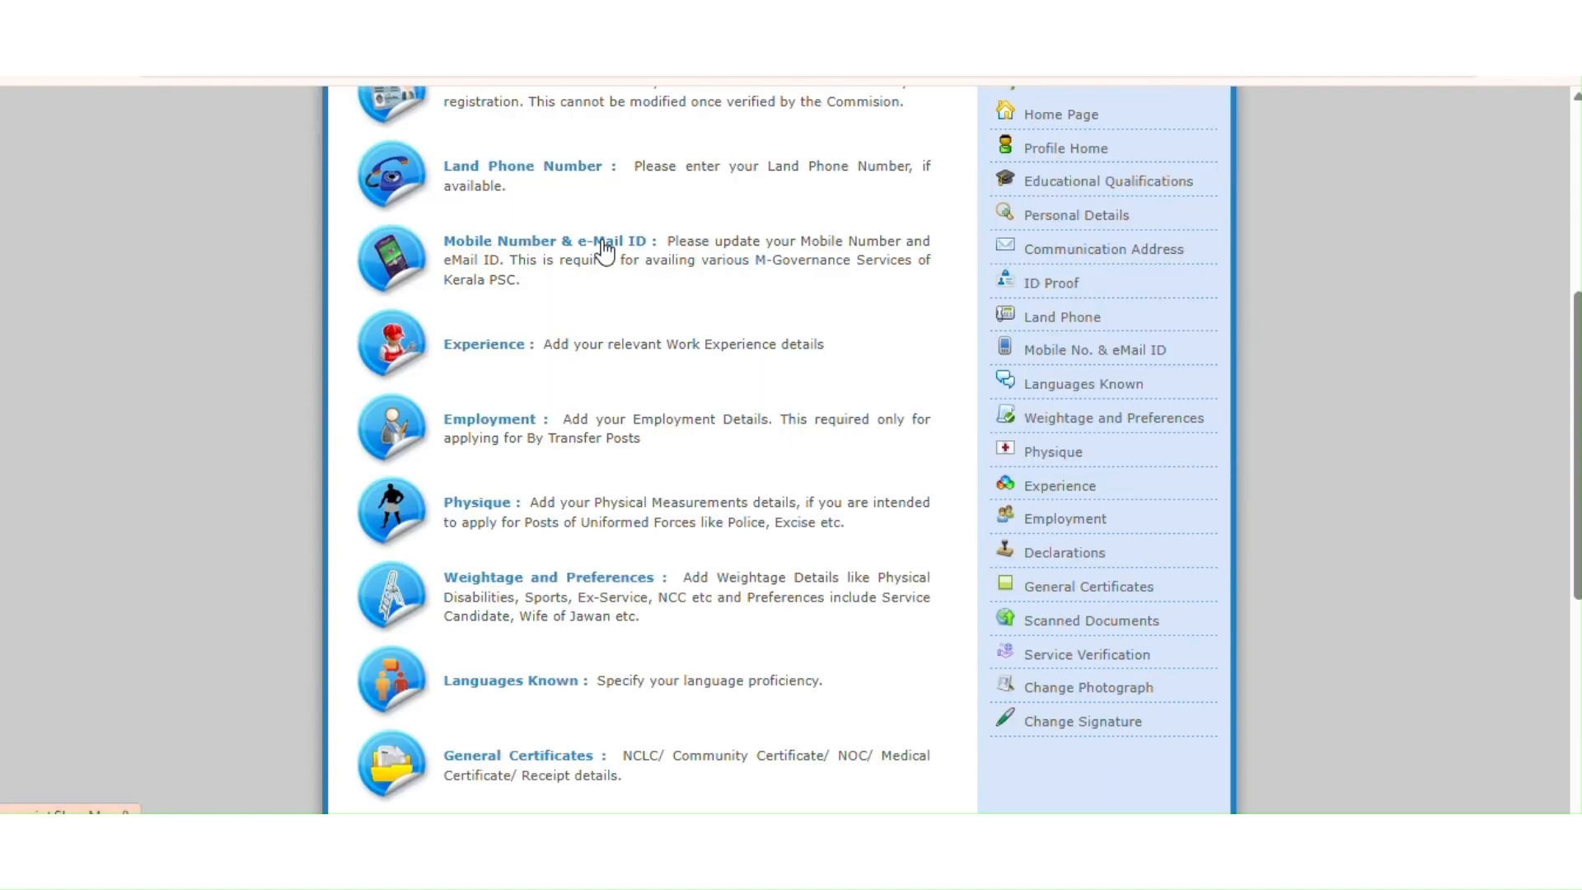
click(607, 249)
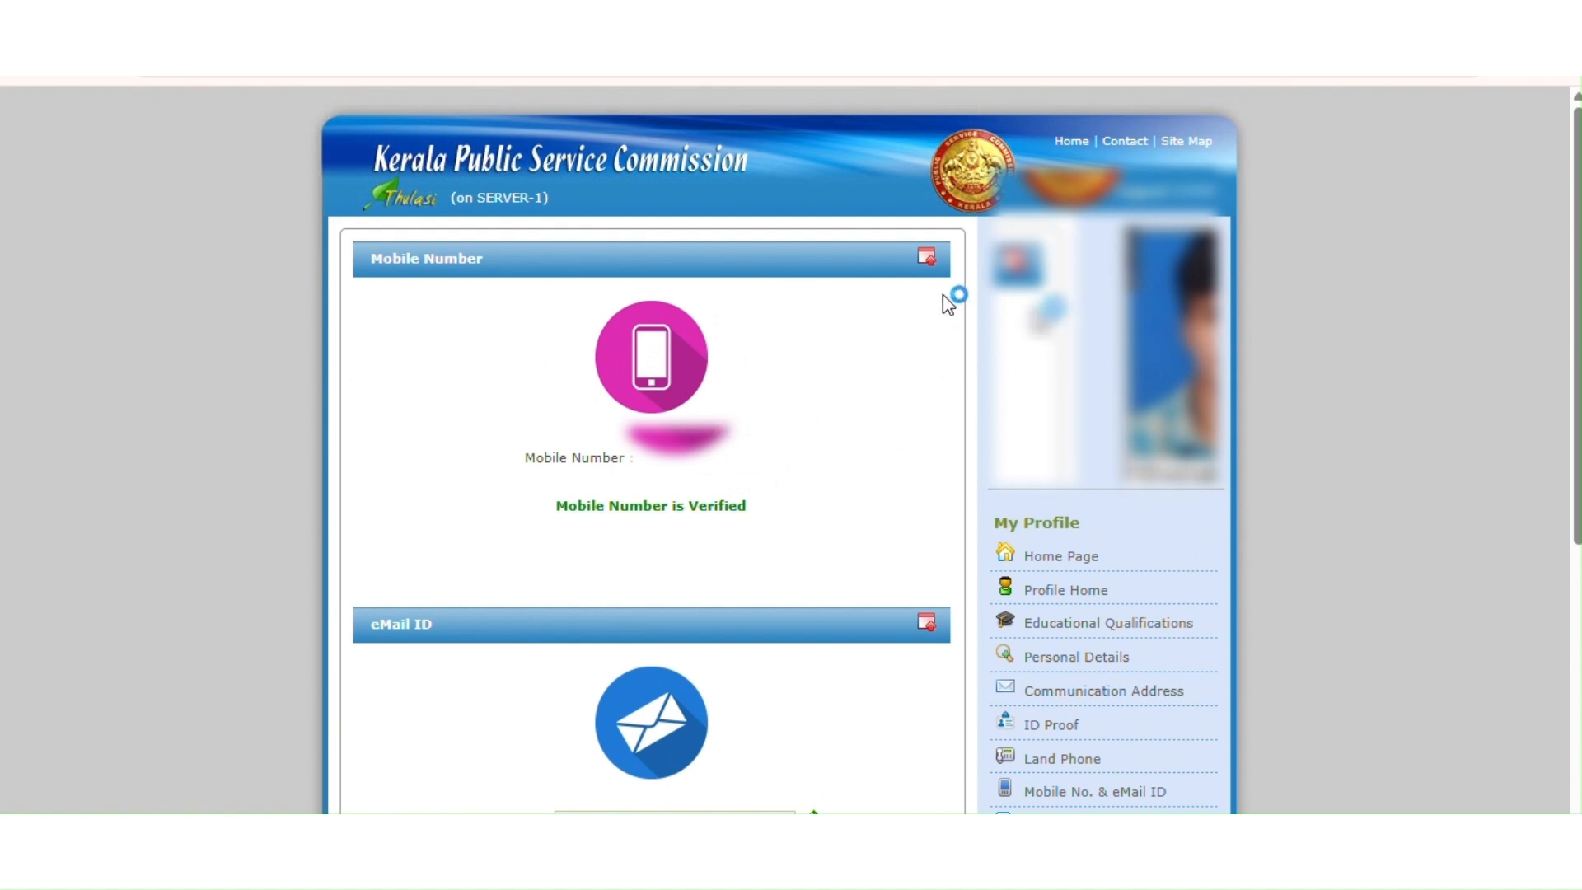
click(516, 346)
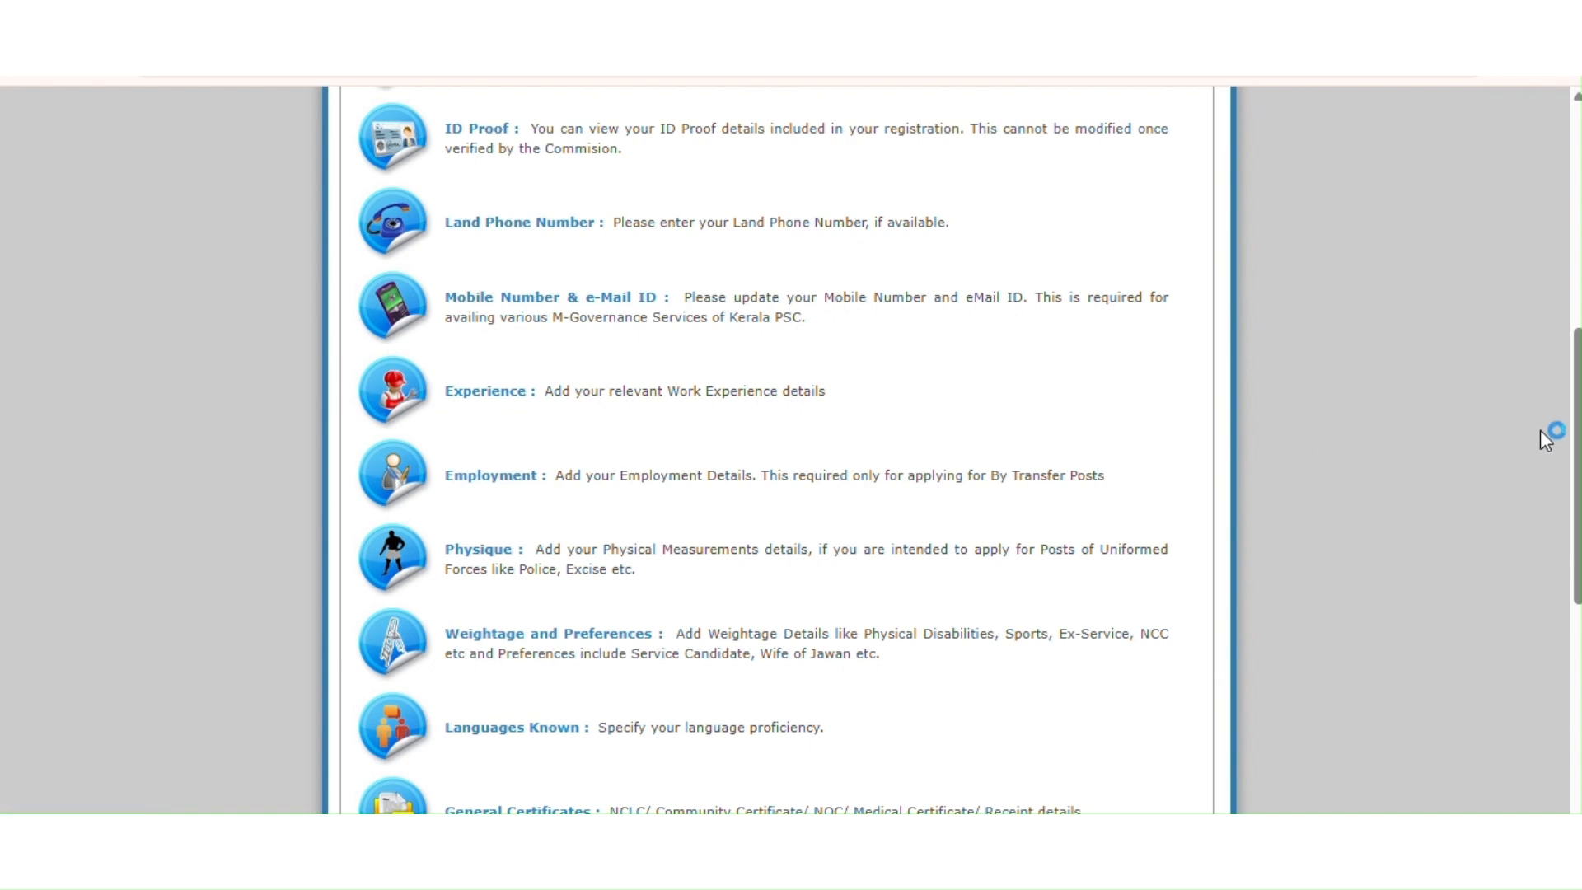
Step: Look at the Physique section's instructions for adding physical measurements and at the Weightage and Preferences entry
scroll(1576, 462, down, 3)
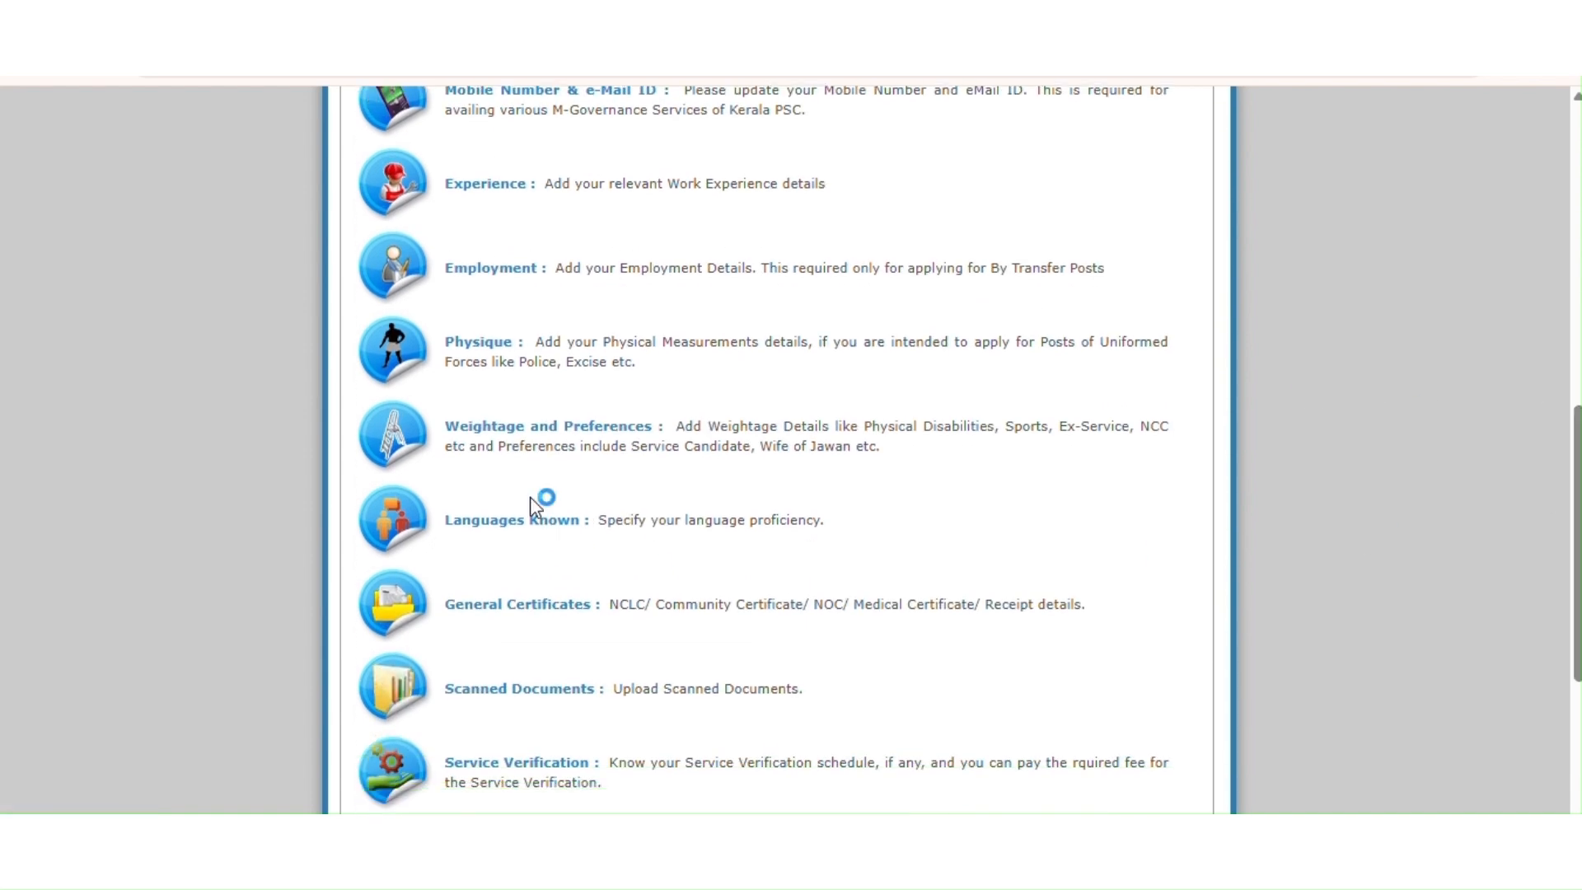
click(481, 342)
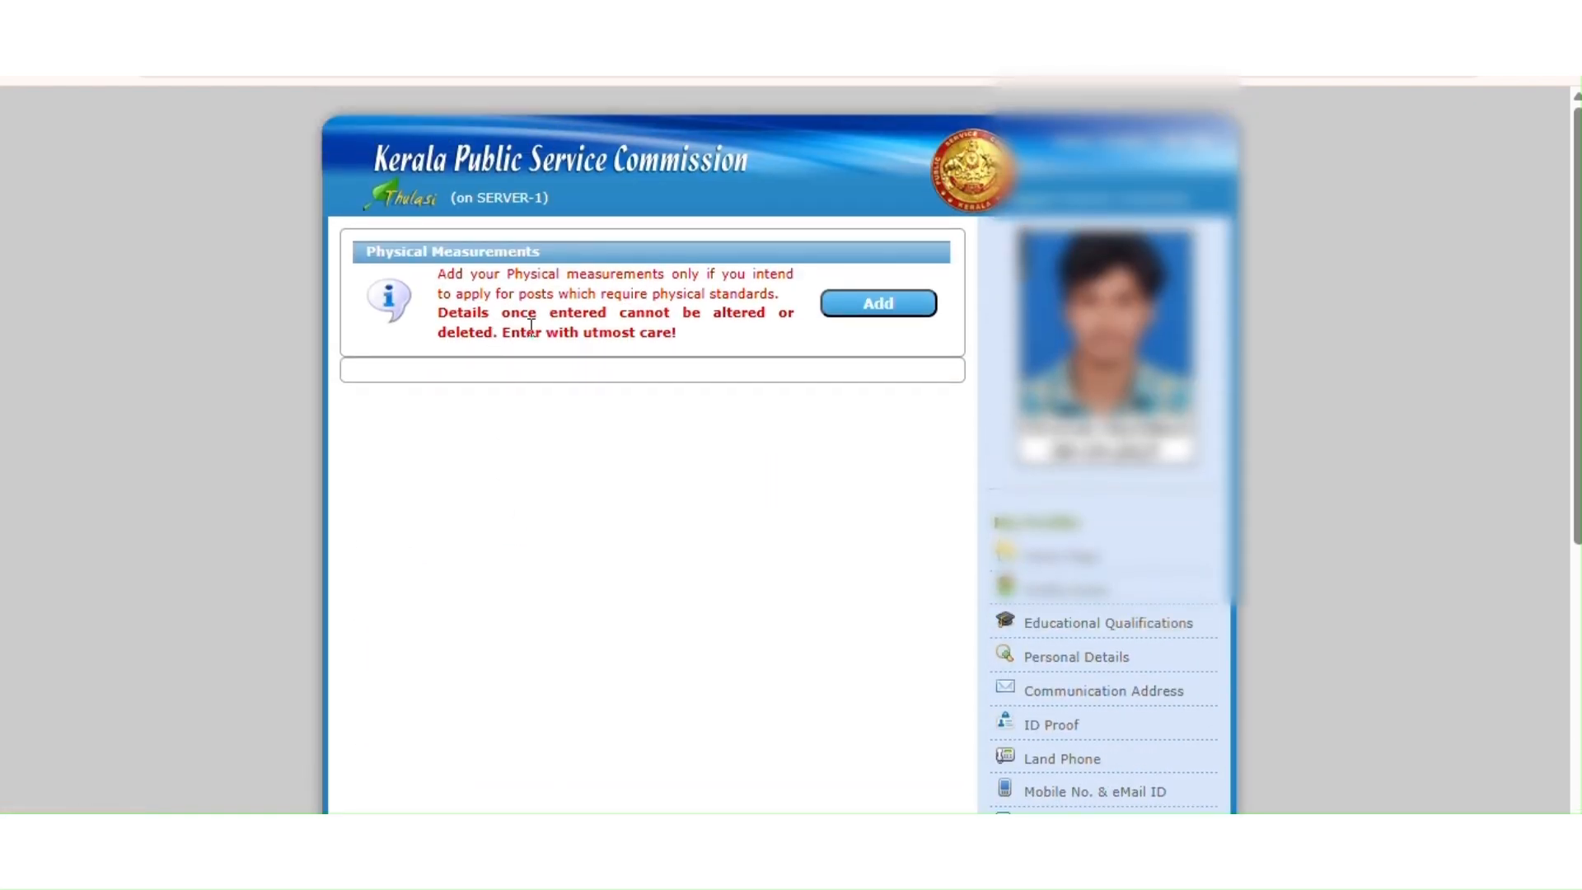
click(824, 301)
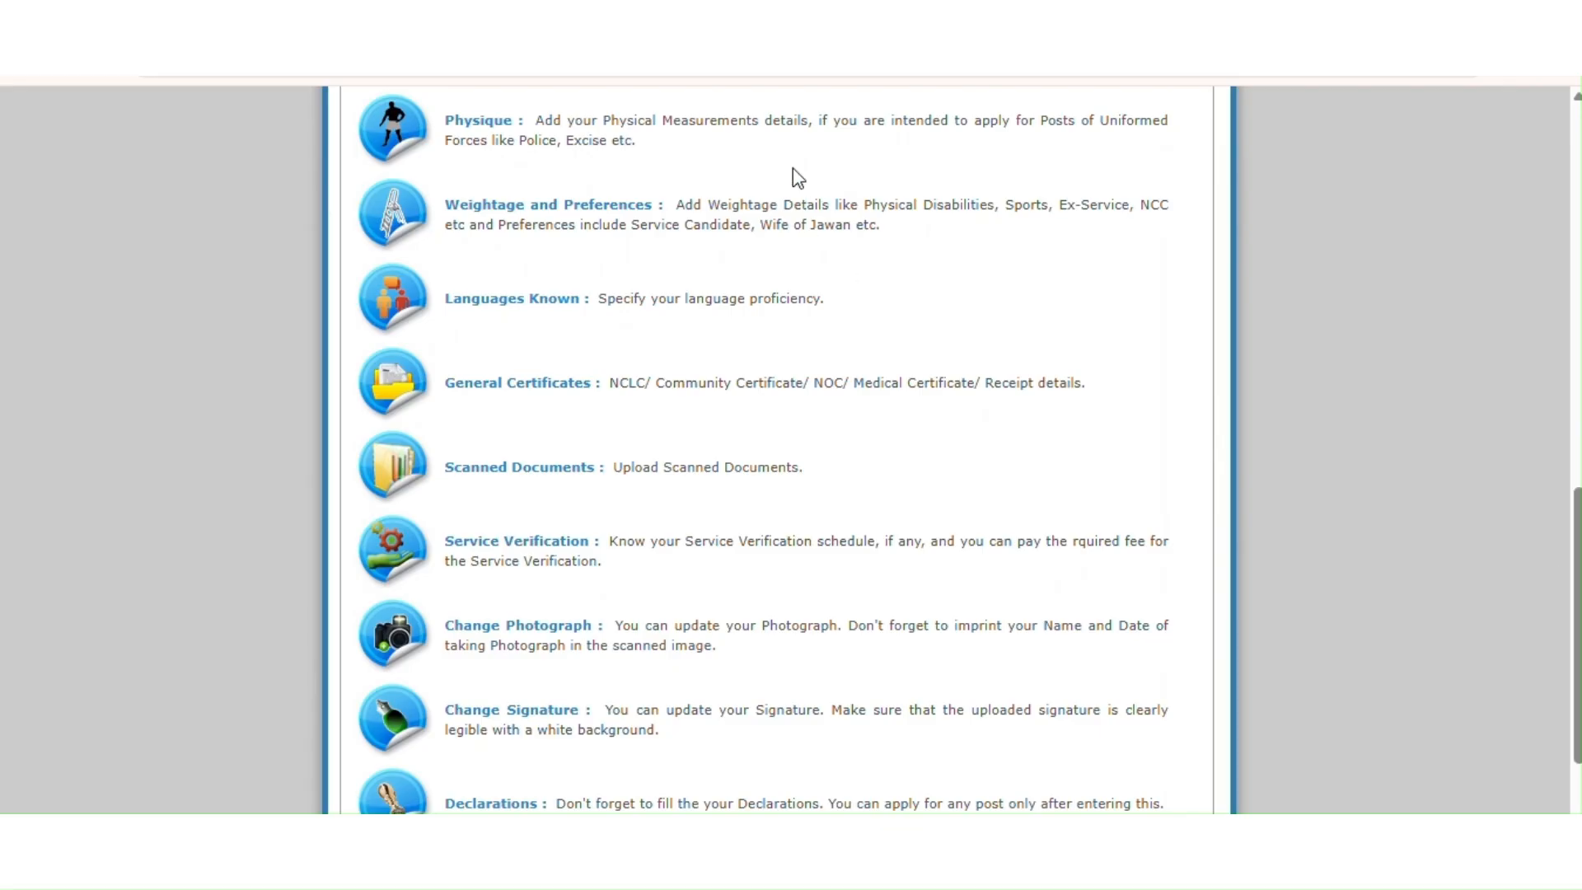
click(638, 206)
Step: Open Languages Known for updating and add Malayalam with speak, read, write and mother tongue enabled
click(566, 311)
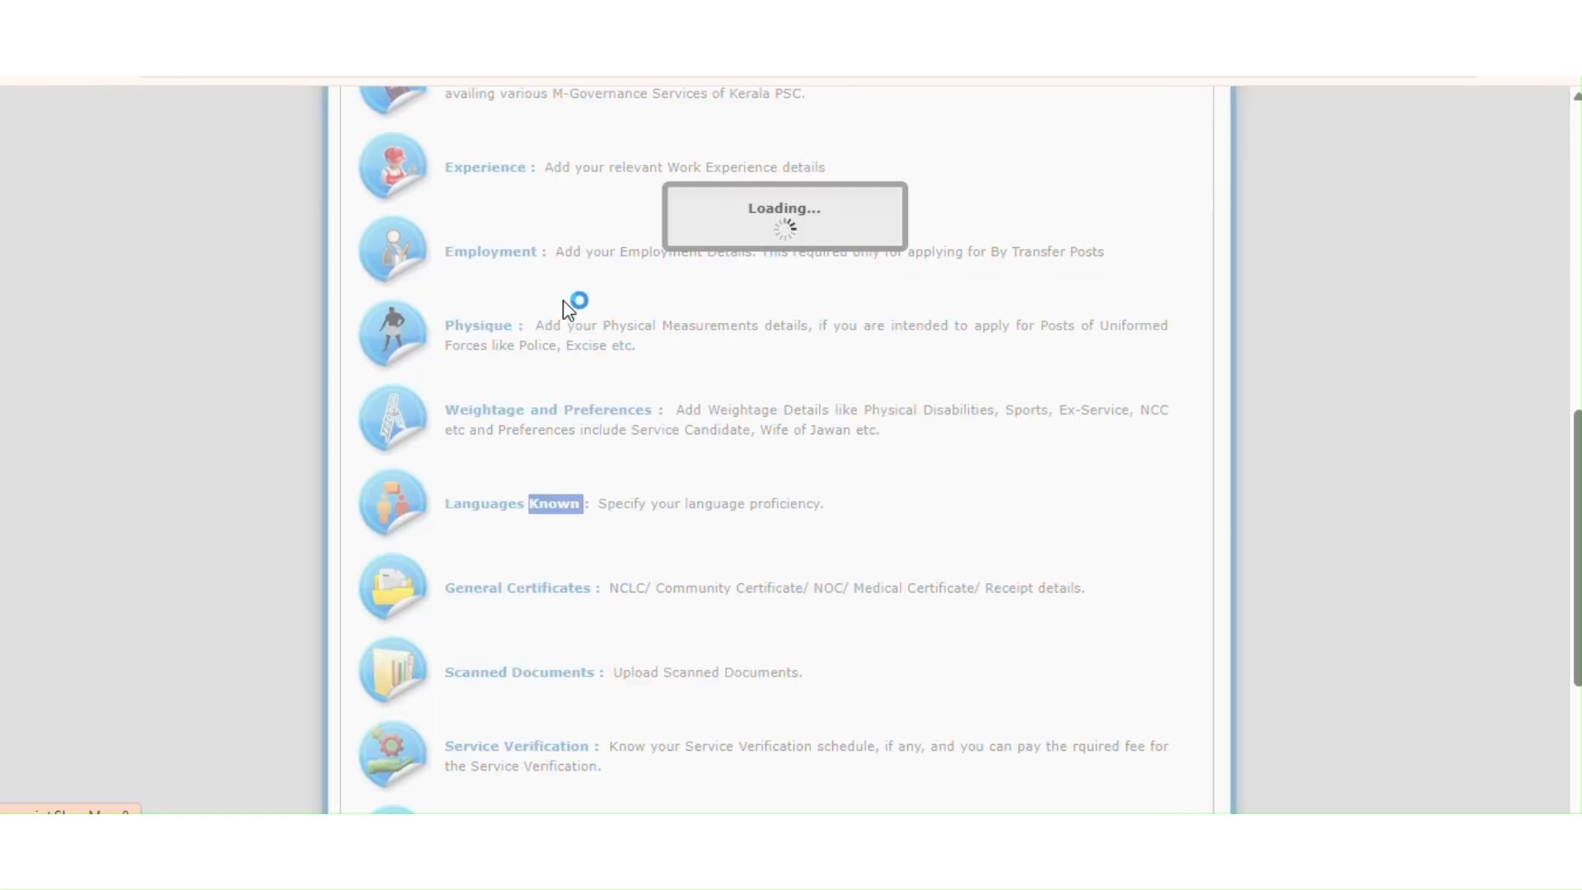
click(879, 326)
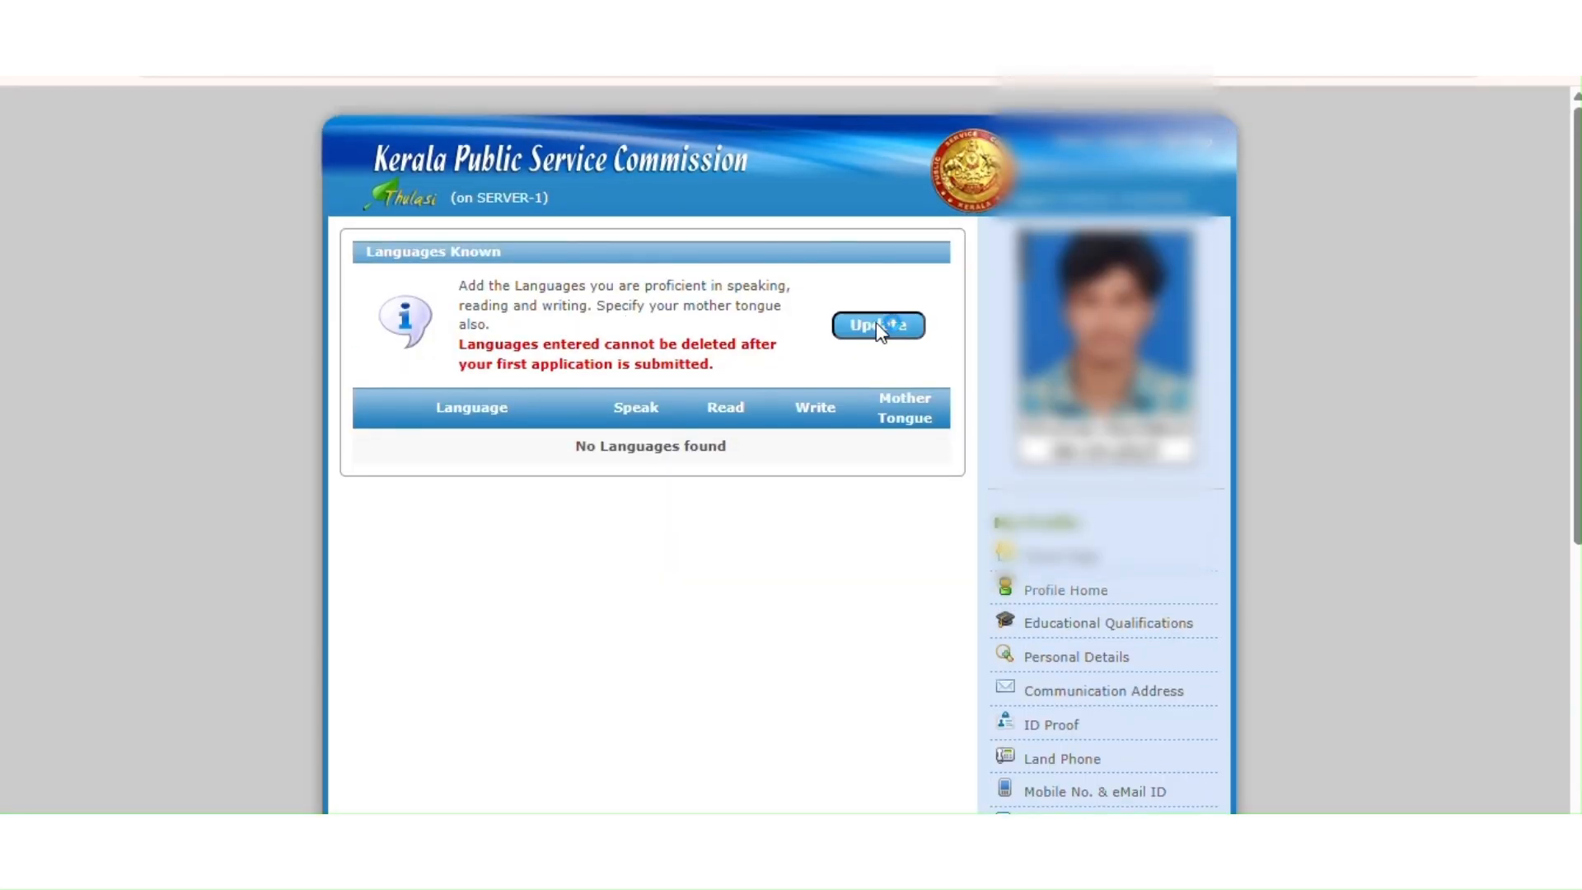
click(485, 450)
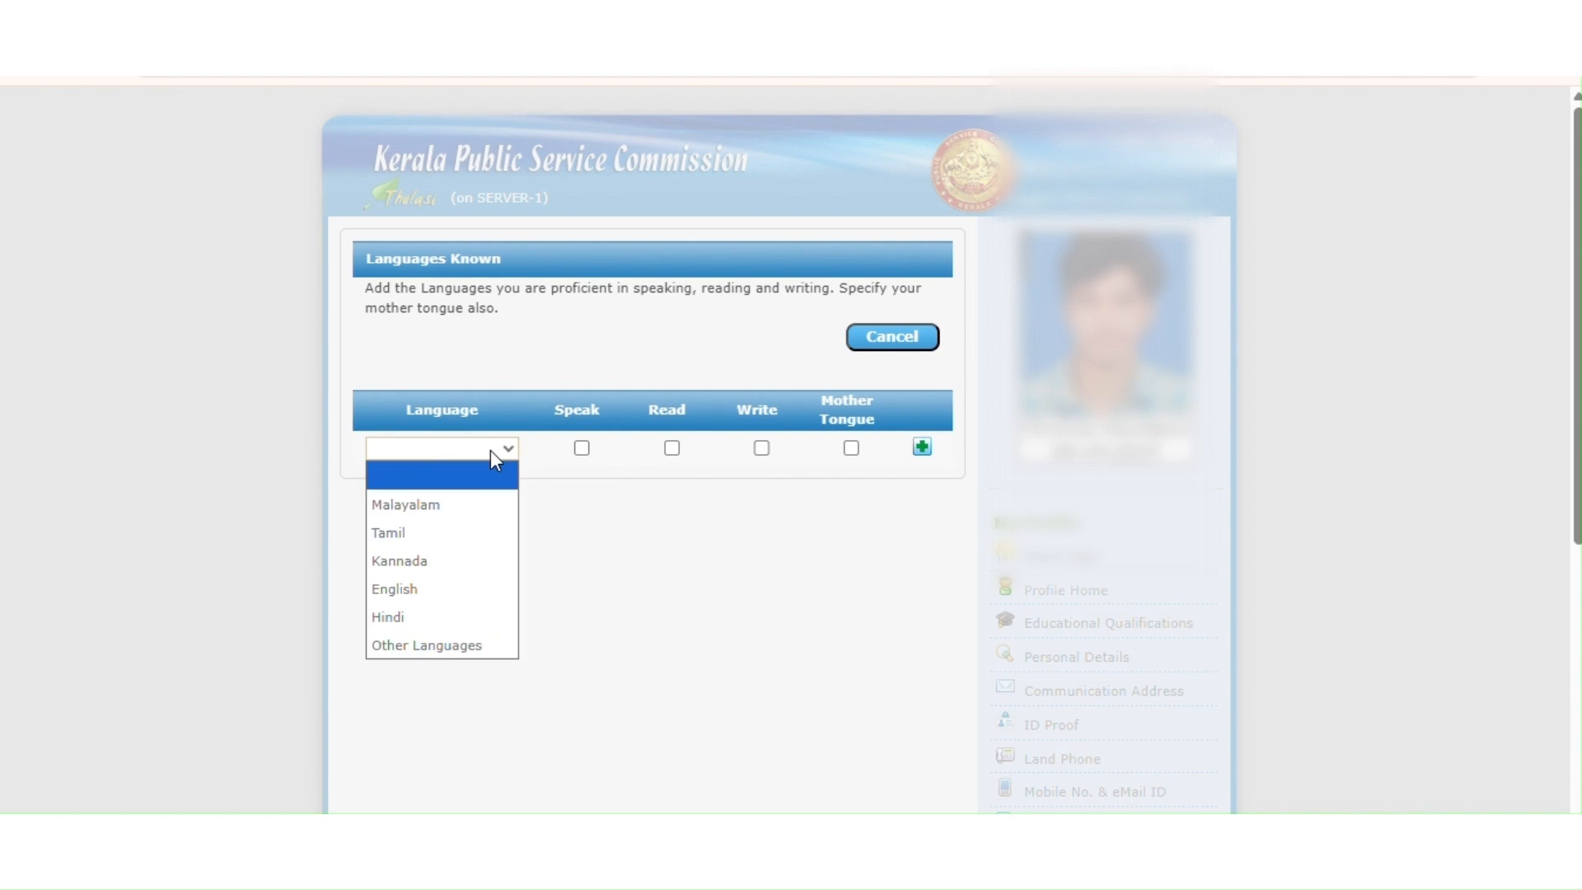
click(473, 505)
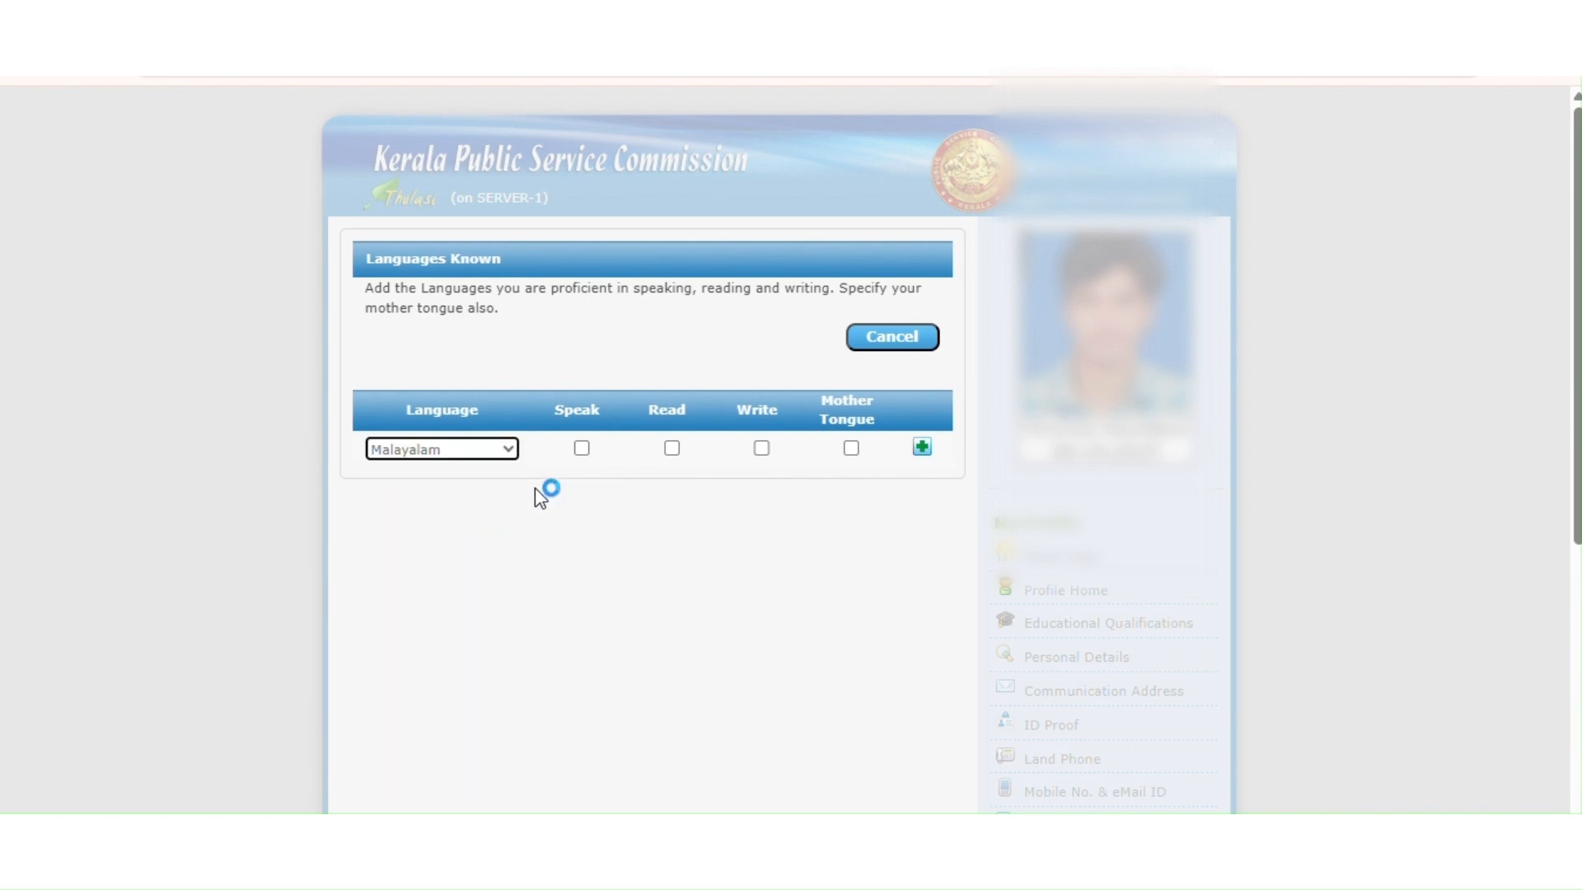
click(581, 447)
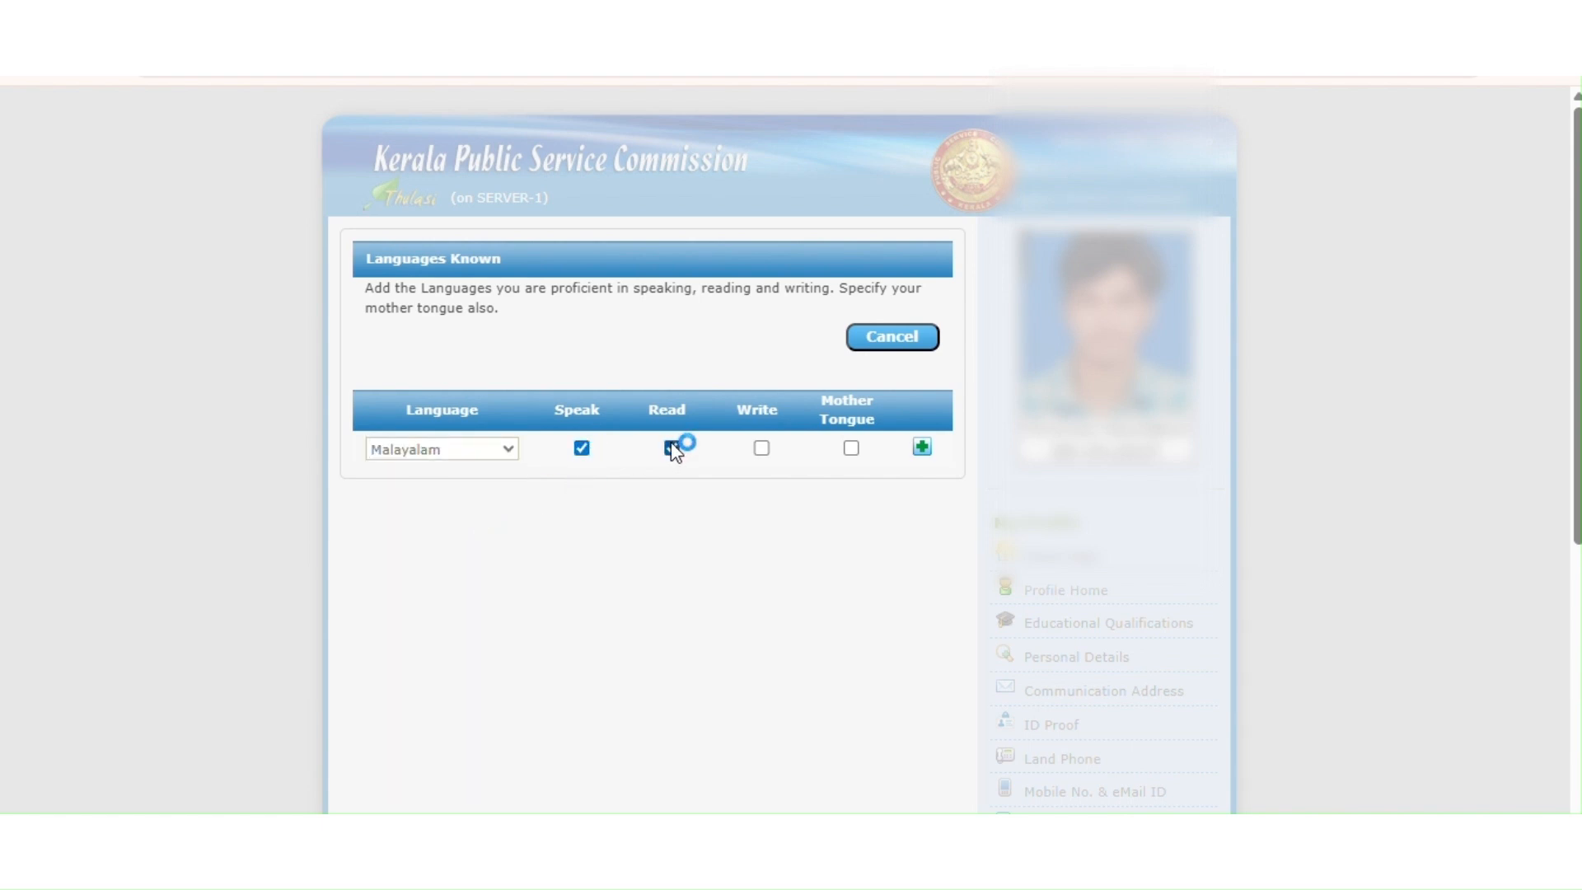
click(761, 448)
click(852, 449)
click(922, 450)
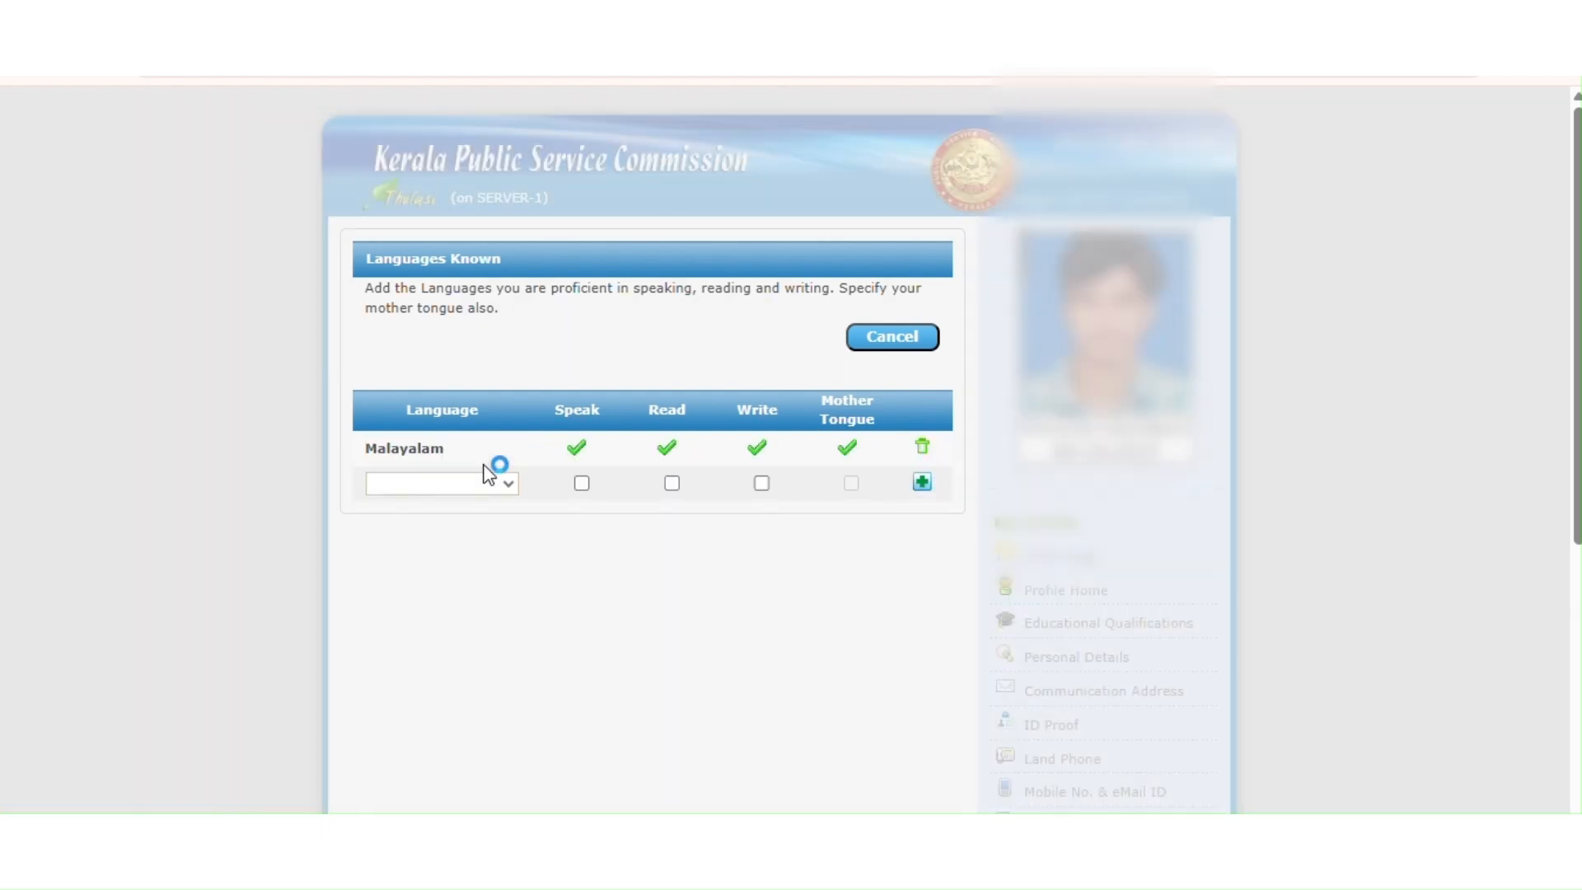
Step: Add English to the known languages with speak, read and write enabled
click(505, 482)
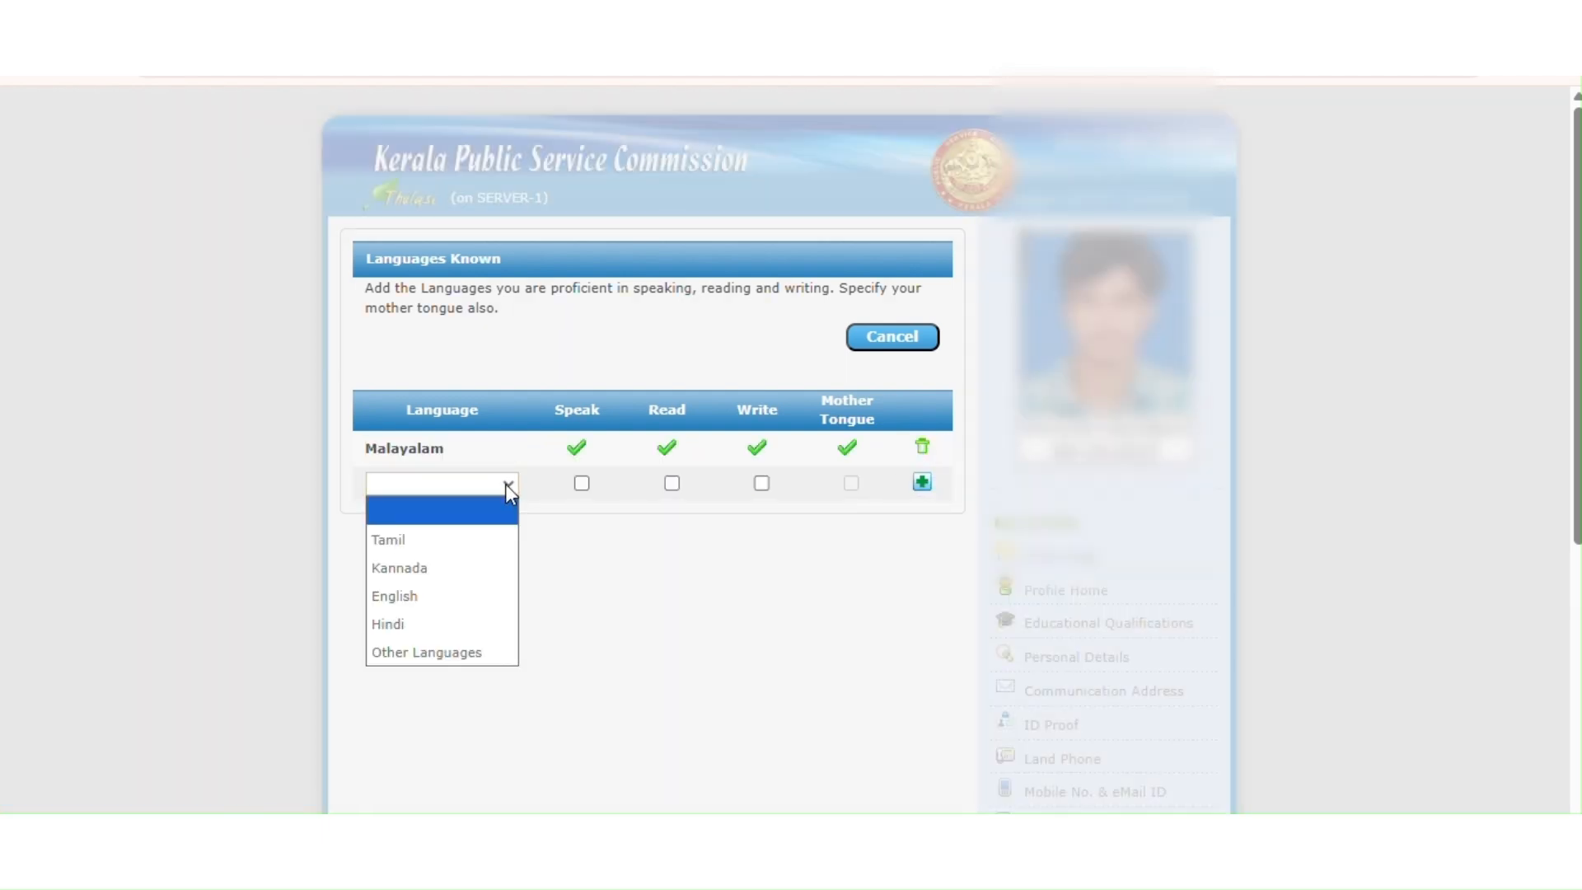
click(422, 598)
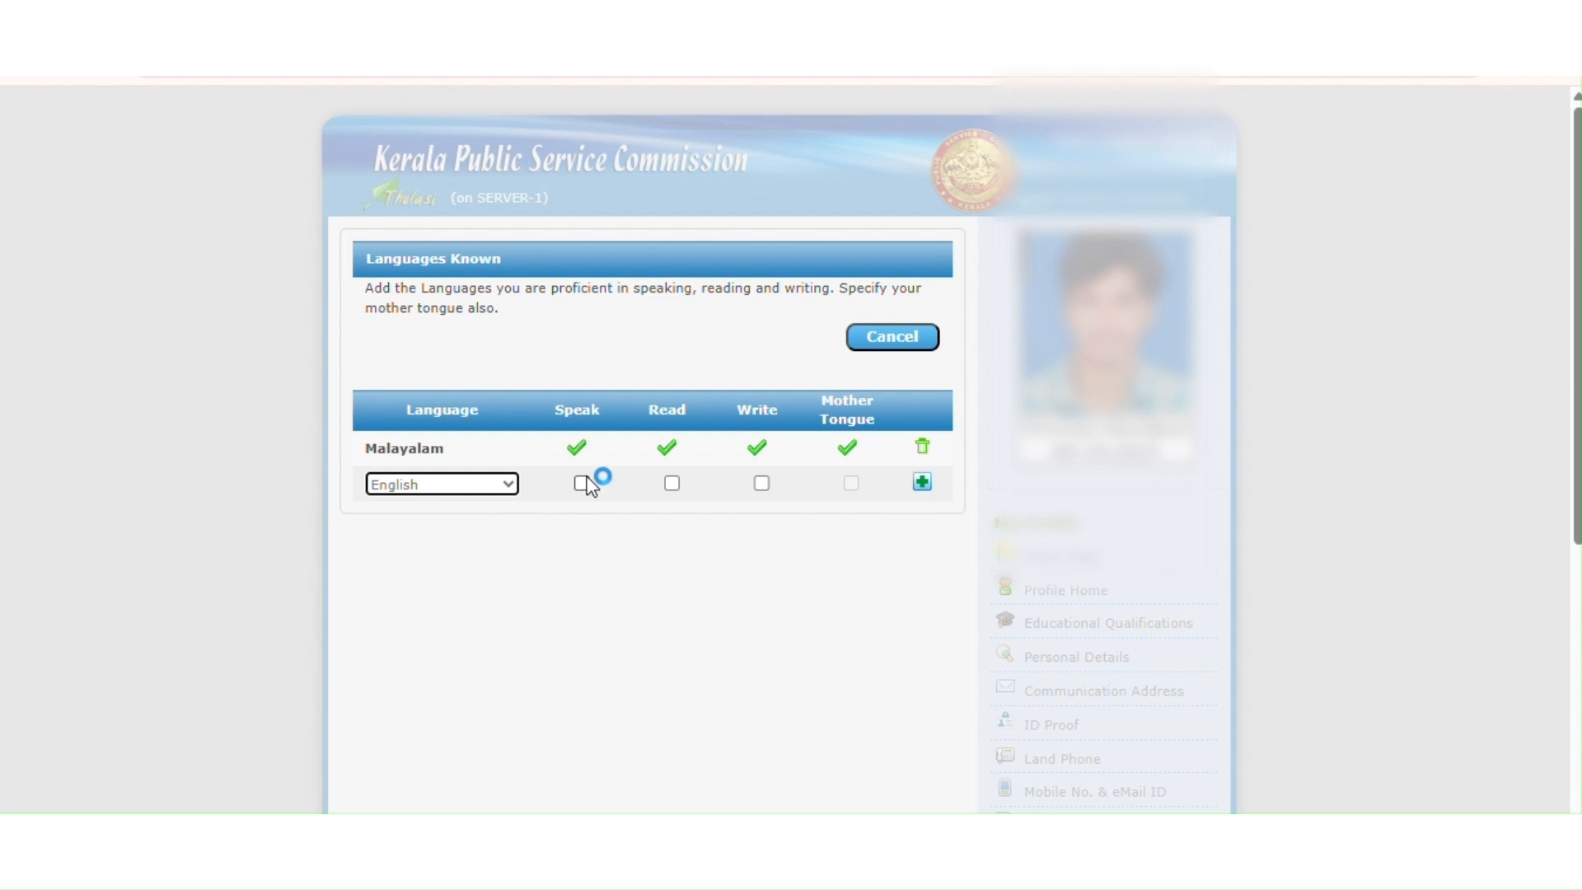
click(581, 482)
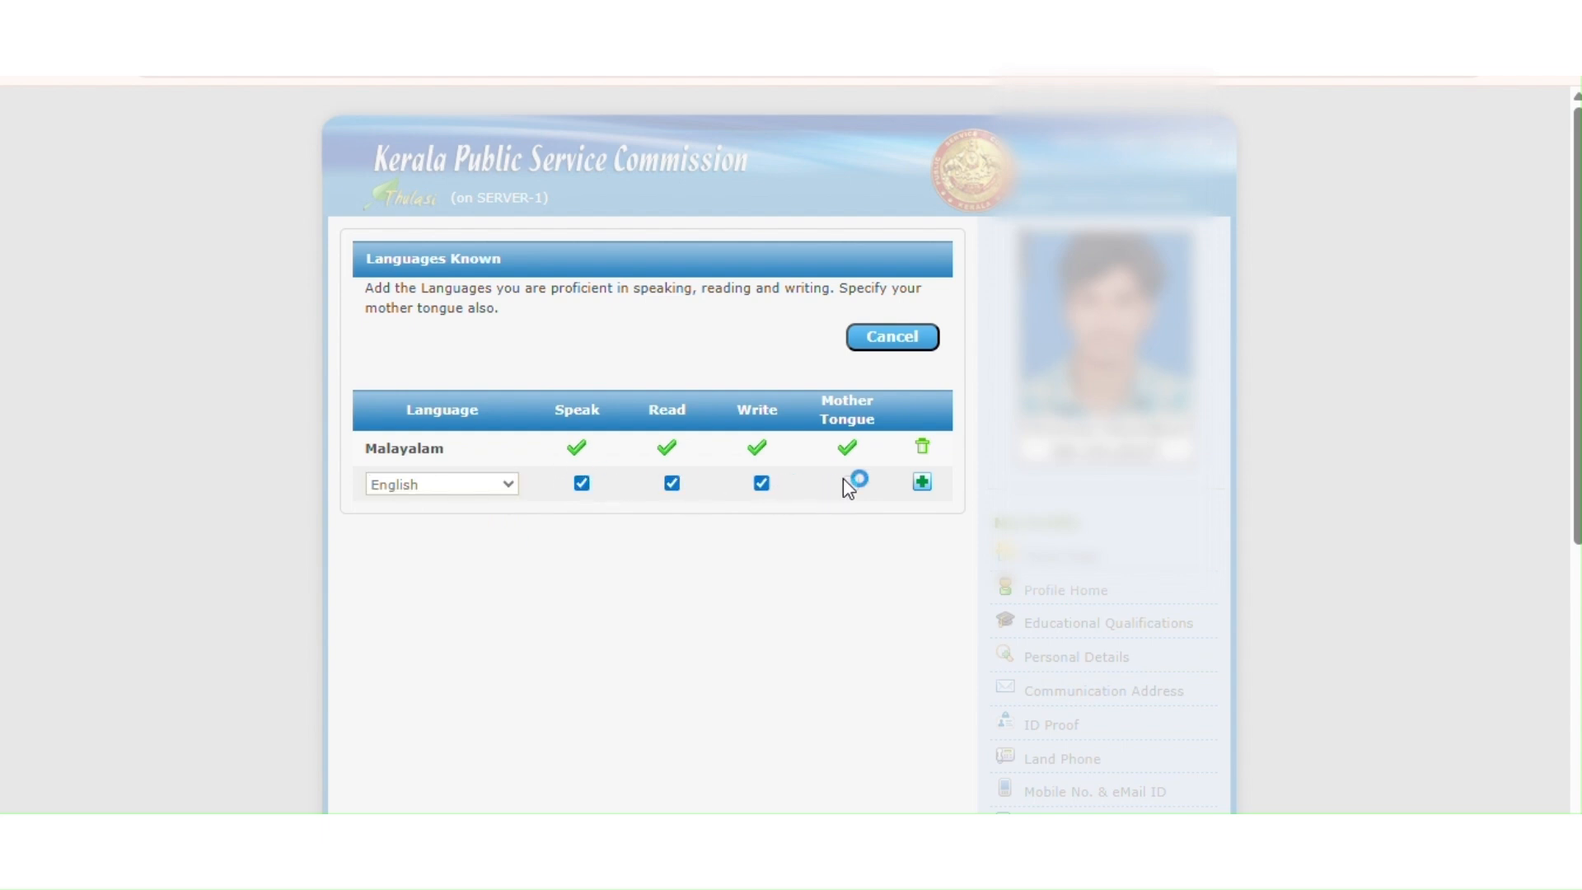
click(922, 482)
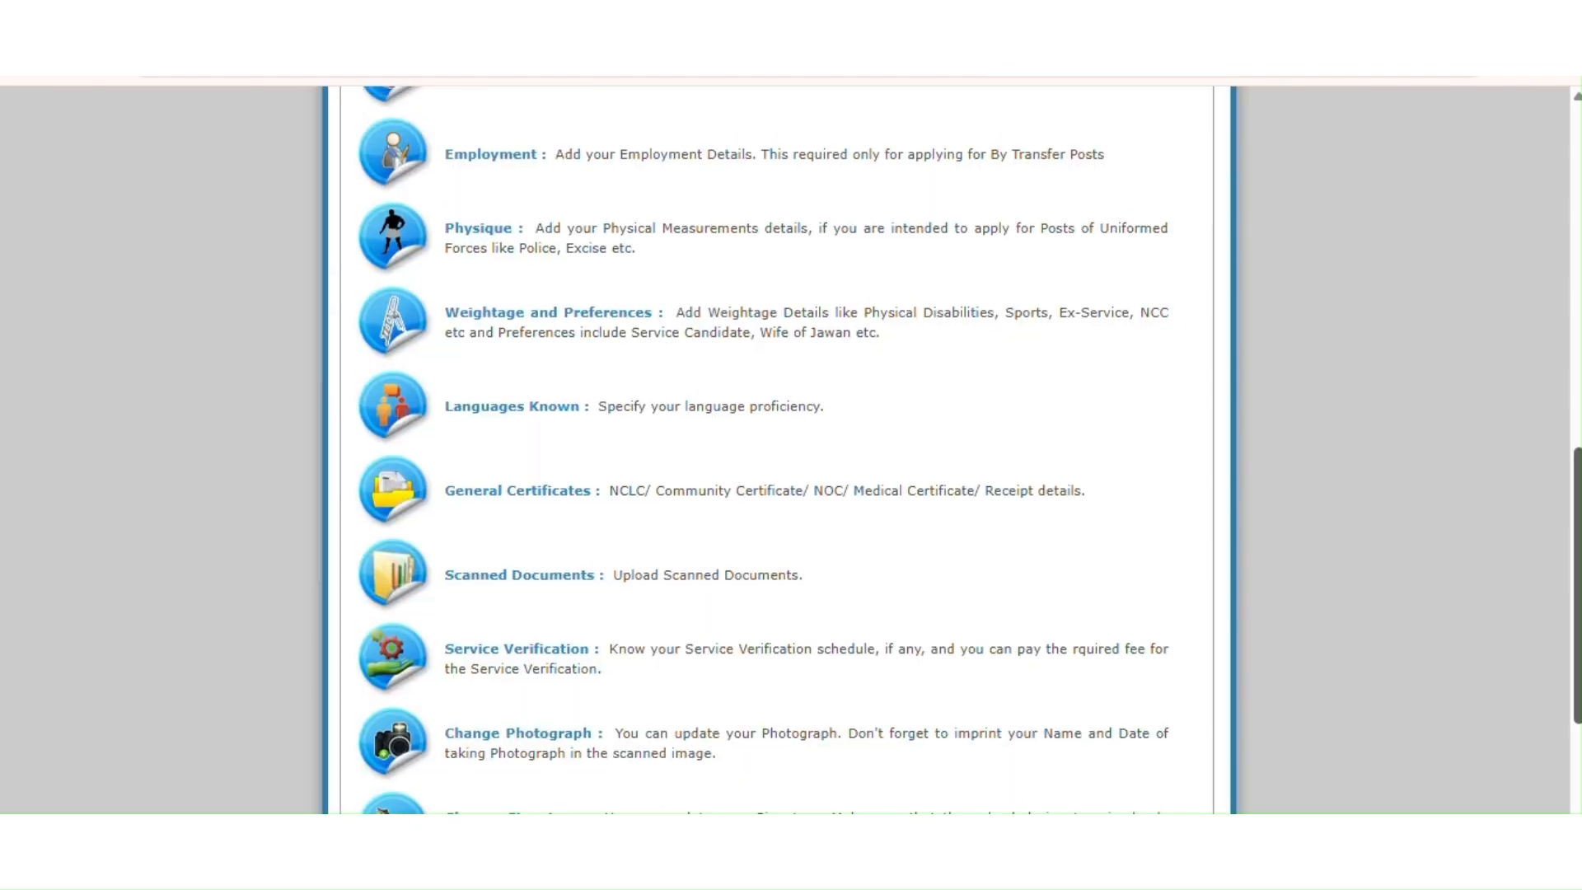
Step: Open the Declarations section of the profile and start adding a new declaration
scroll(865, 404, down, 3)
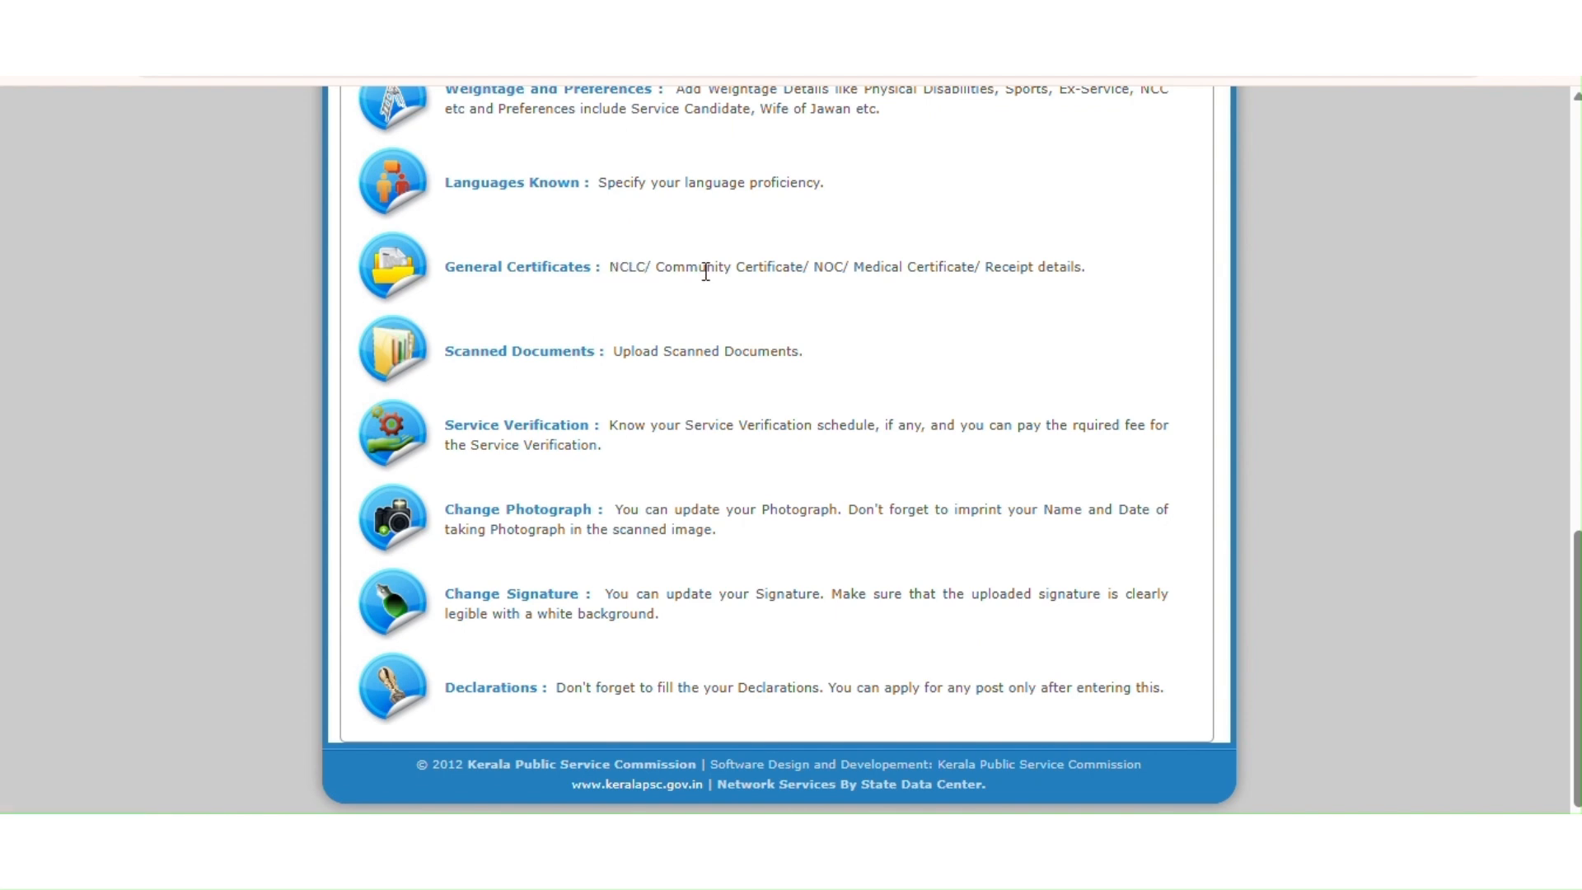
click(573, 357)
click(502, 696)
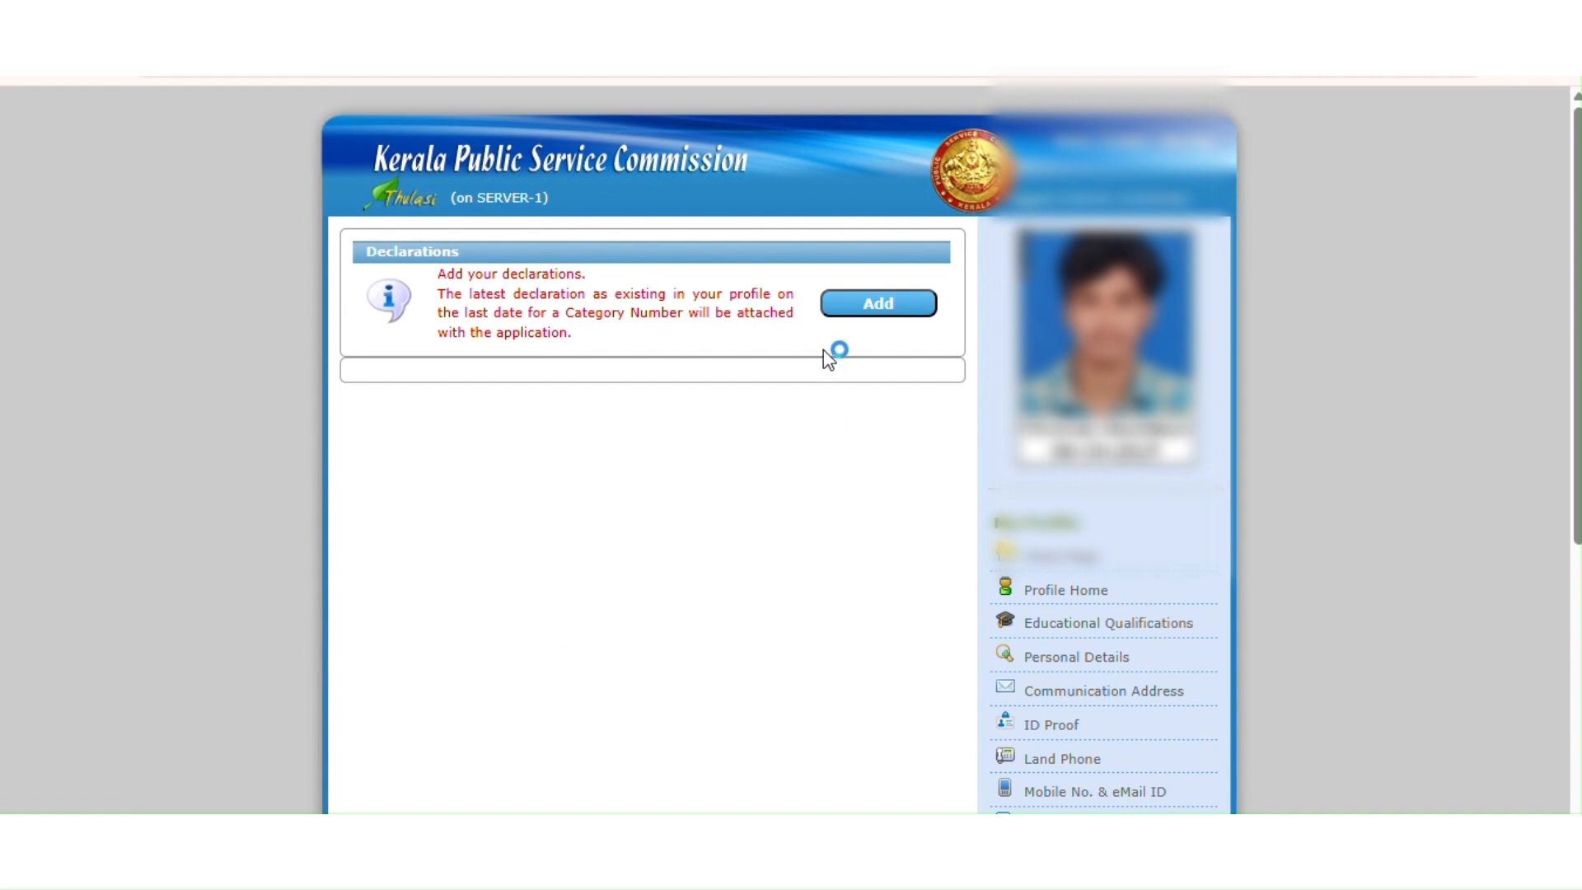
click(843, 308)
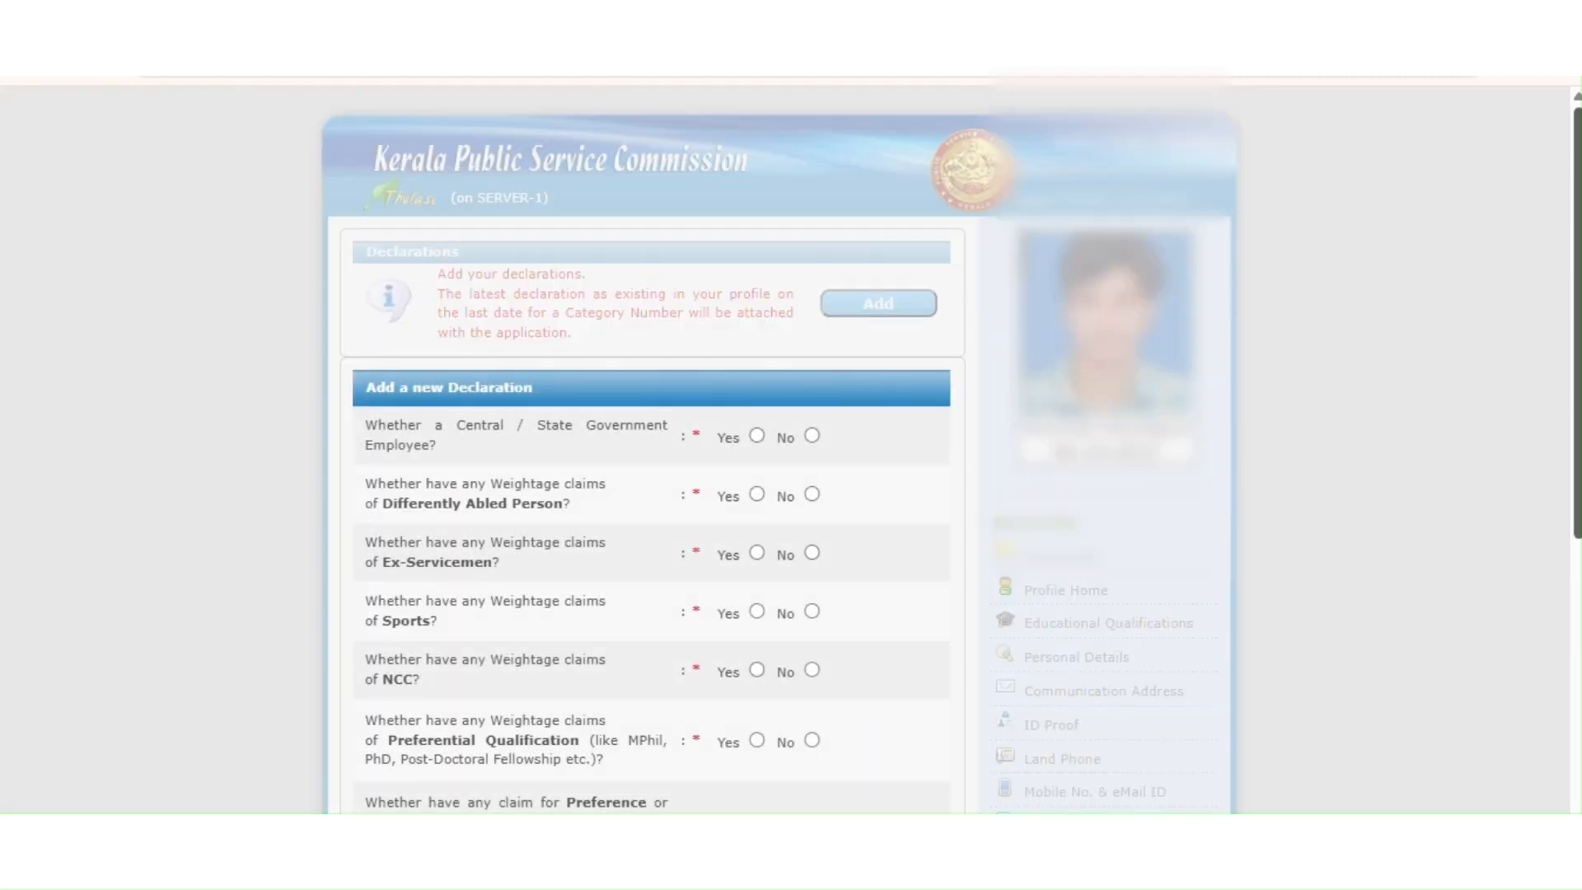
Step: Answer No to every declaration question, from government employment and weightage claims to work experience, dismissal and debarment
scroll(557, 301, down, 2)
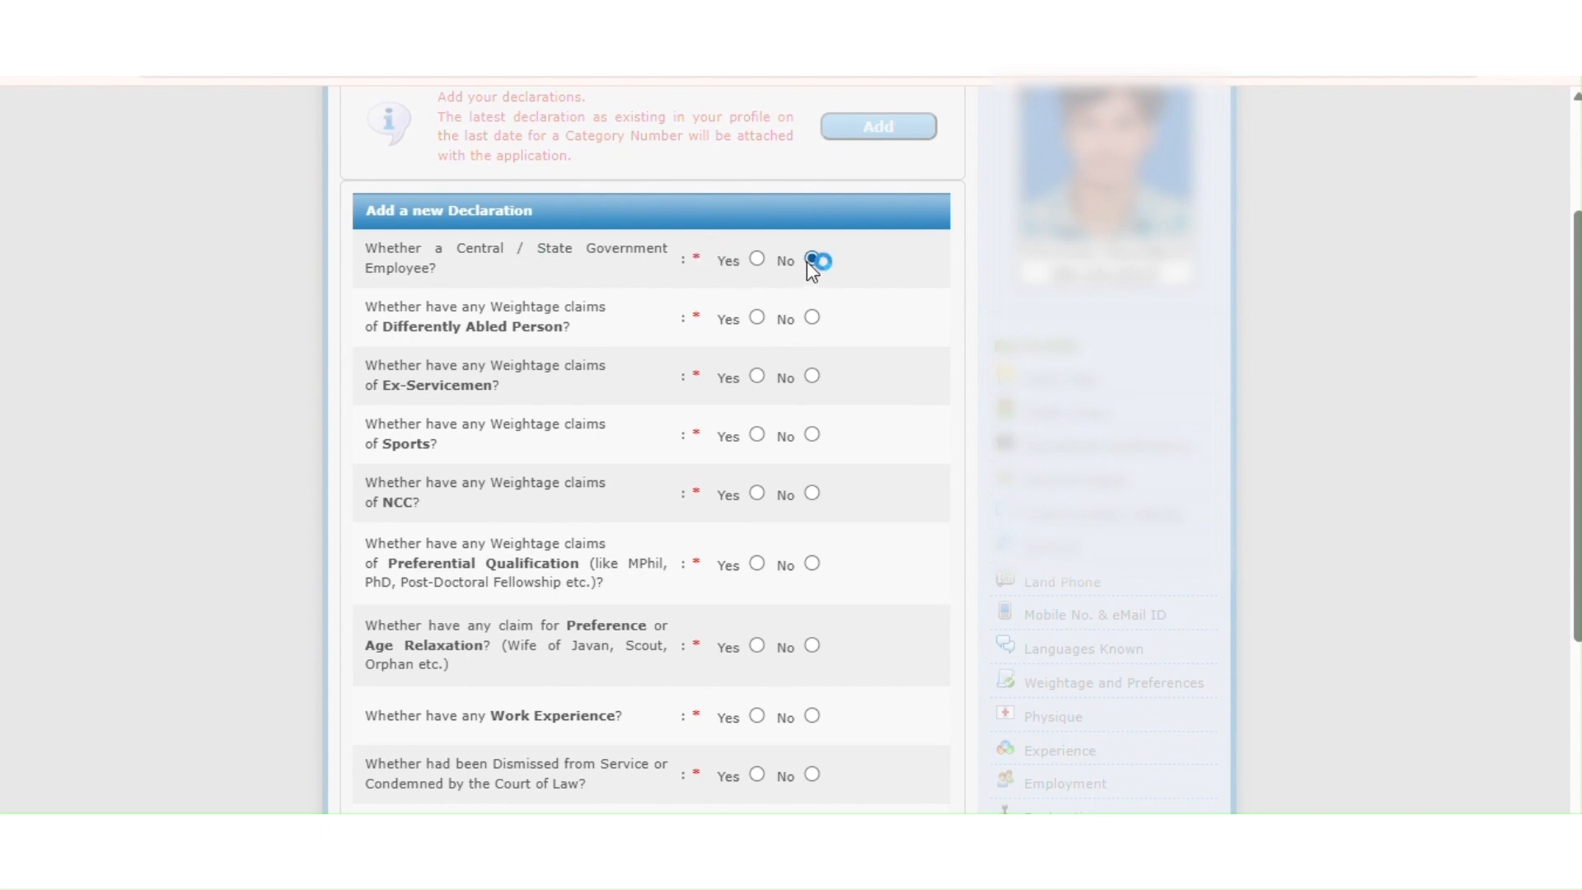
click(813, 319)
click(815, 445)
click(816, 495)
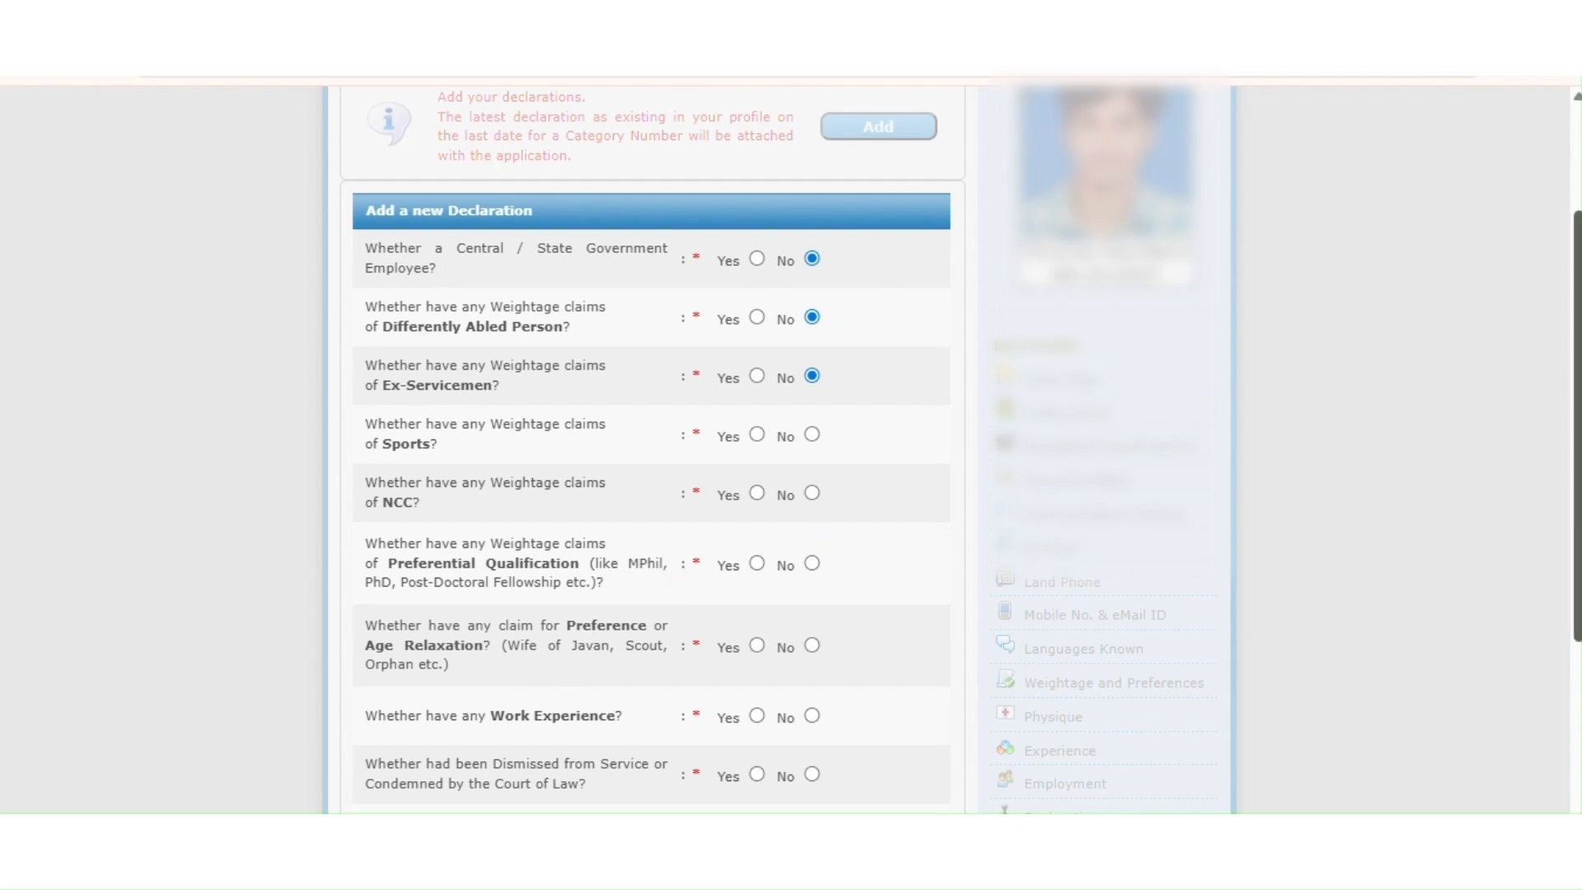
scroll(656, 586, down, 3)
scroll(656, 587, down, 2)
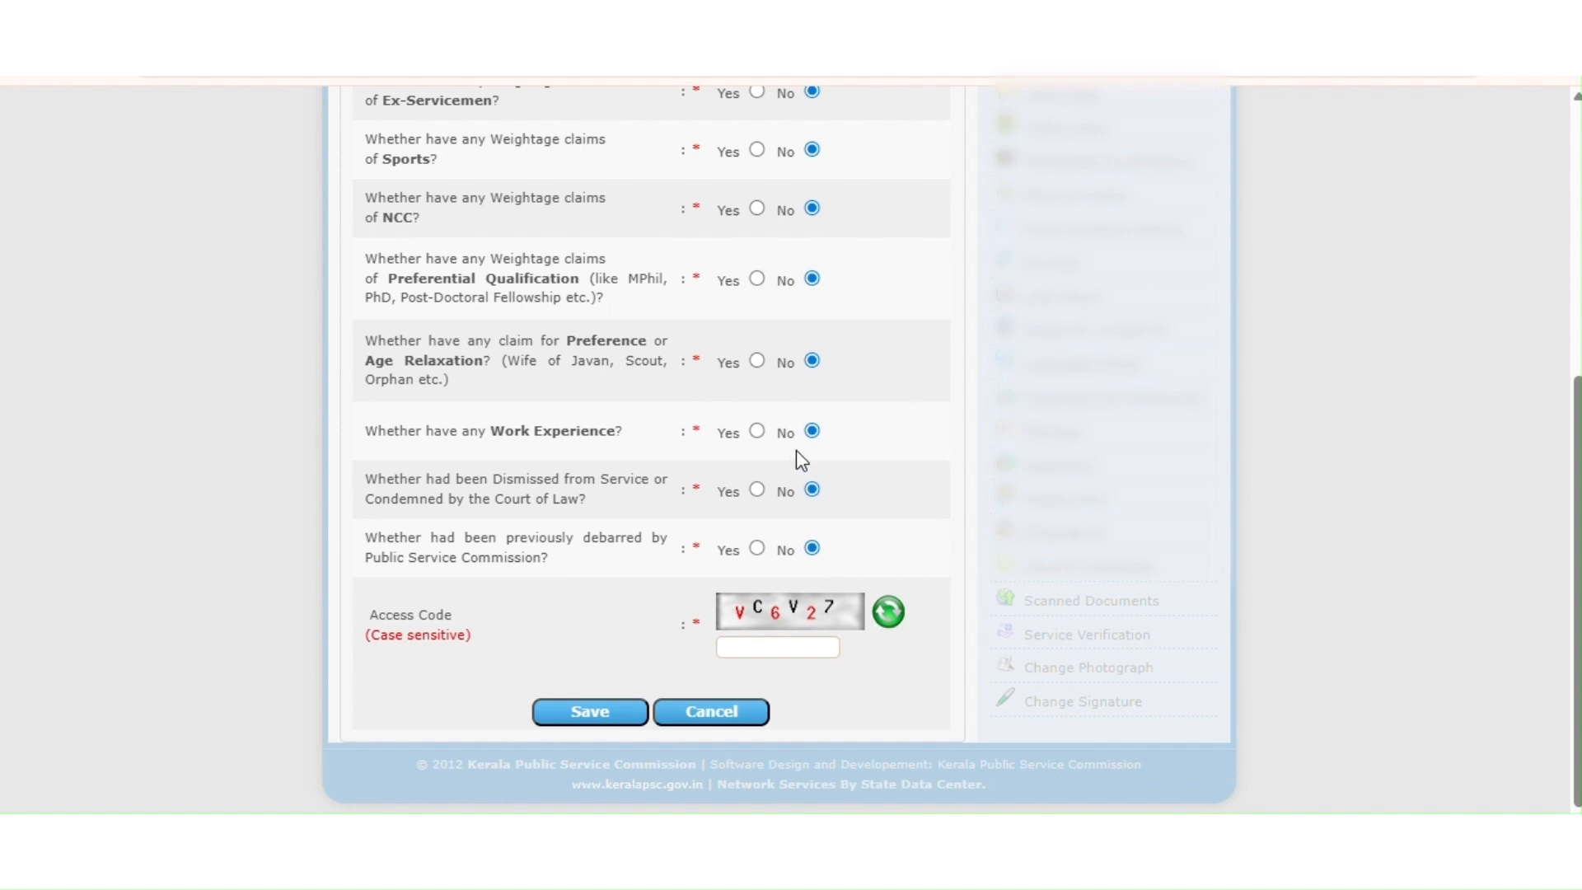
Step: Enter the displayed access code, save the declaration and review the saved answers
click(739, 647)
text(V)
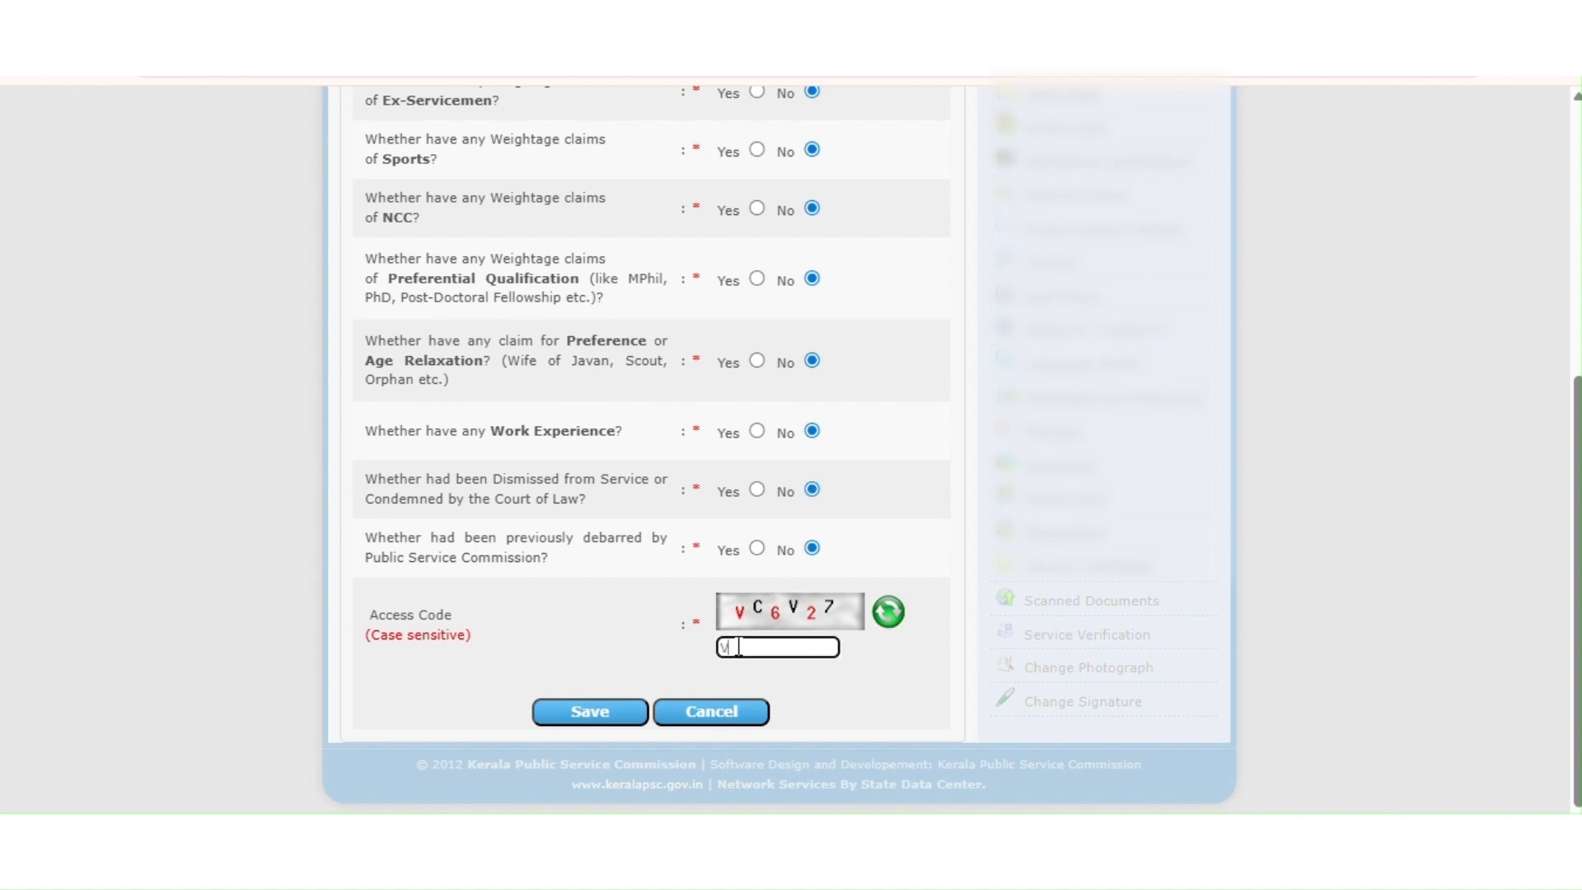
text(C6V27)
click(619, 714)
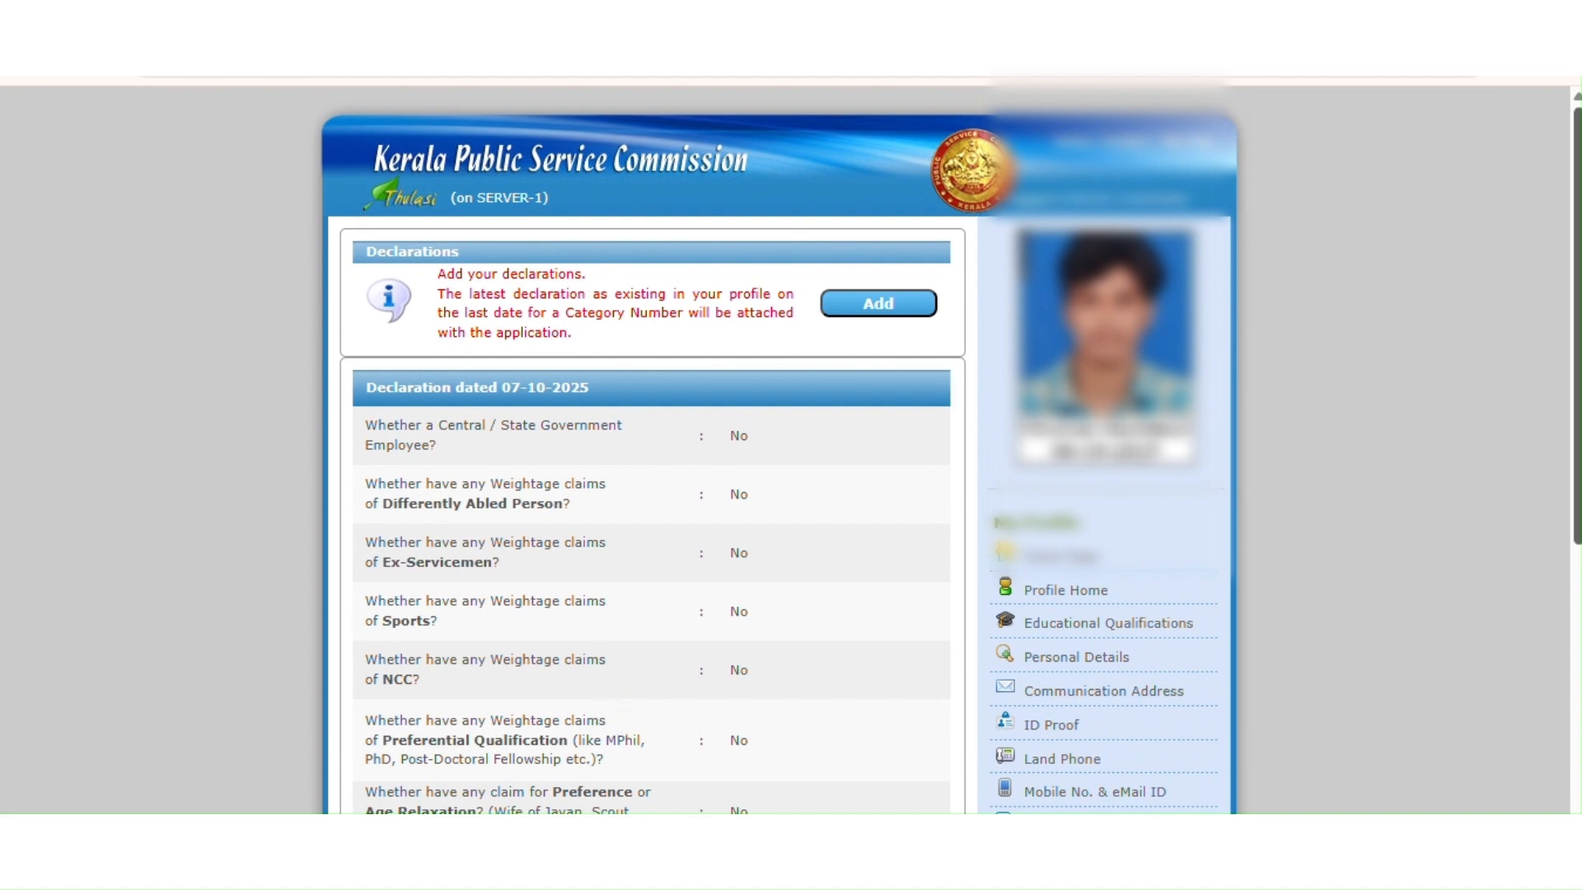
scroll(1573, 221, down, 5)
scroll(1574, 221, up, 5)
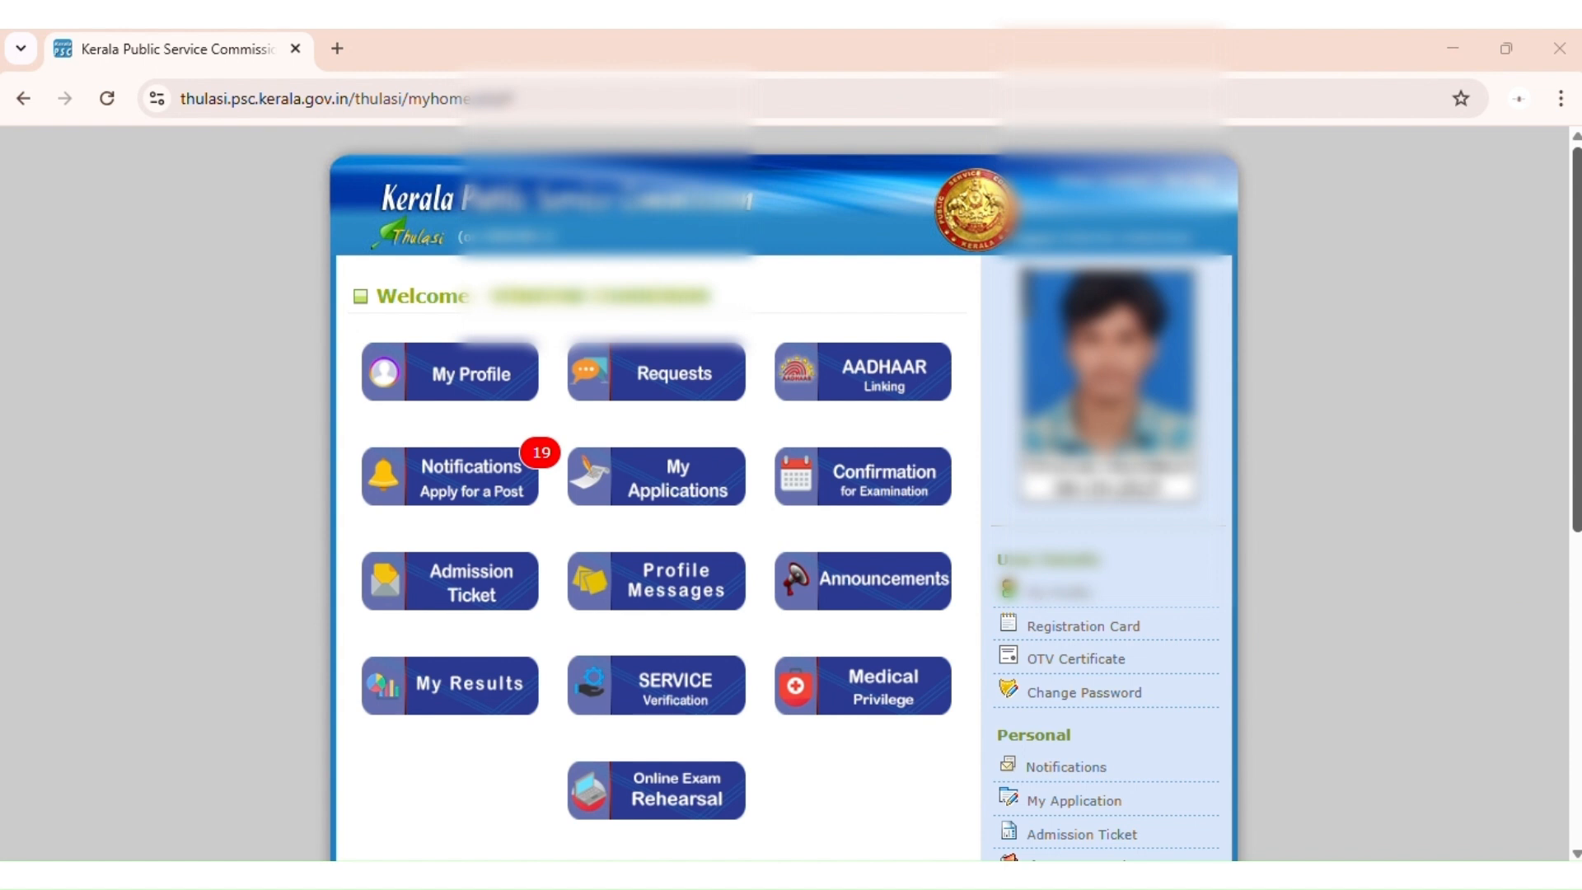
Step: Check the profile's Aadhaar linking status and return to the home page
scroll(719, 332, down, 2)
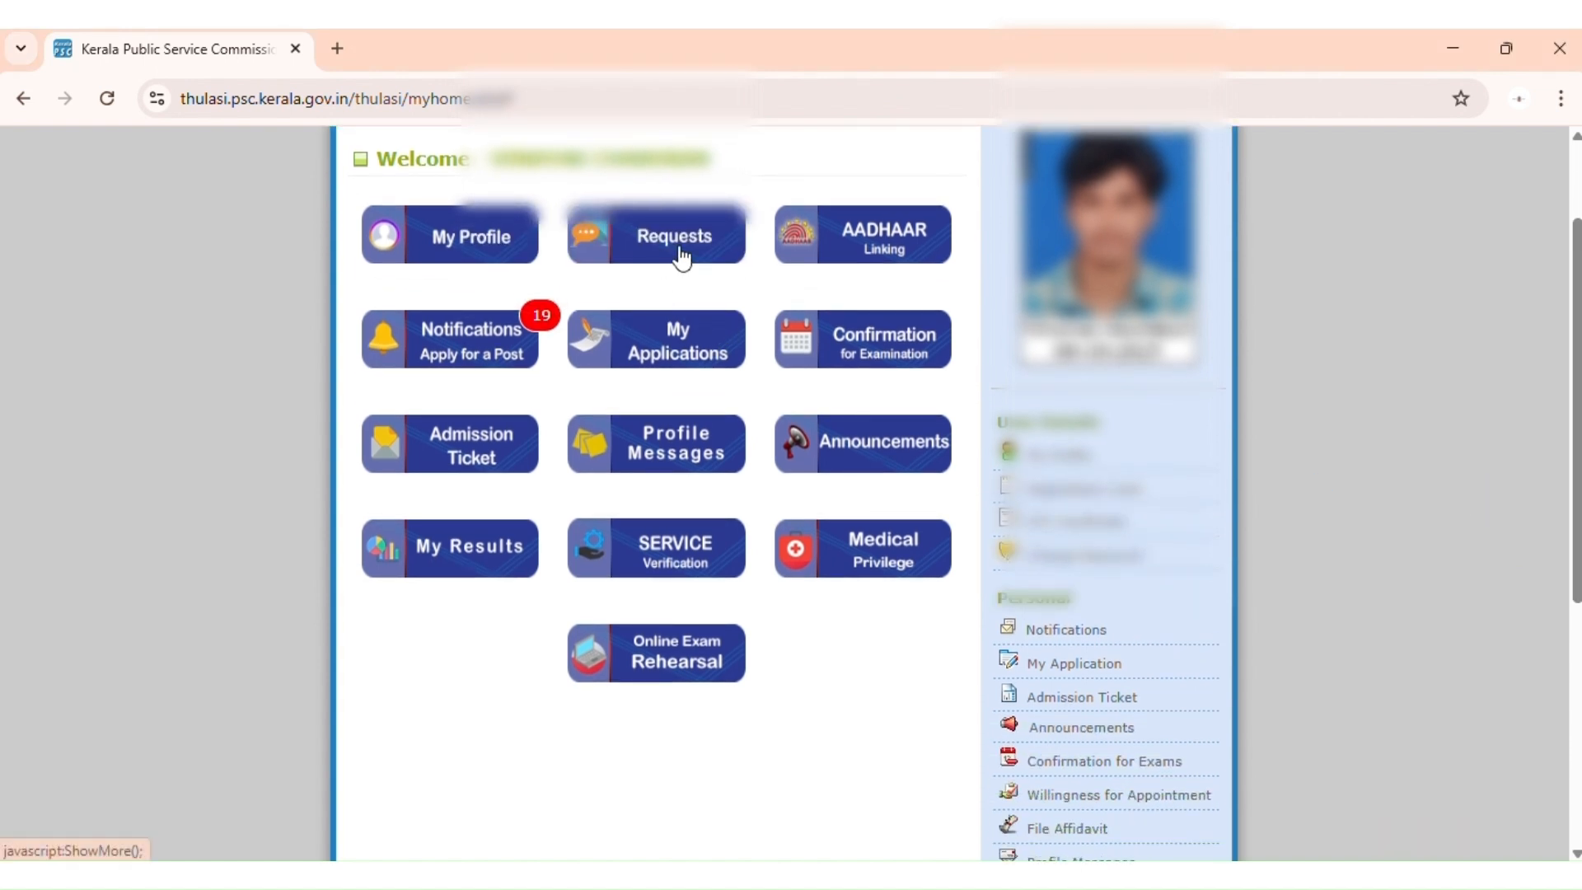
click(835, 245)
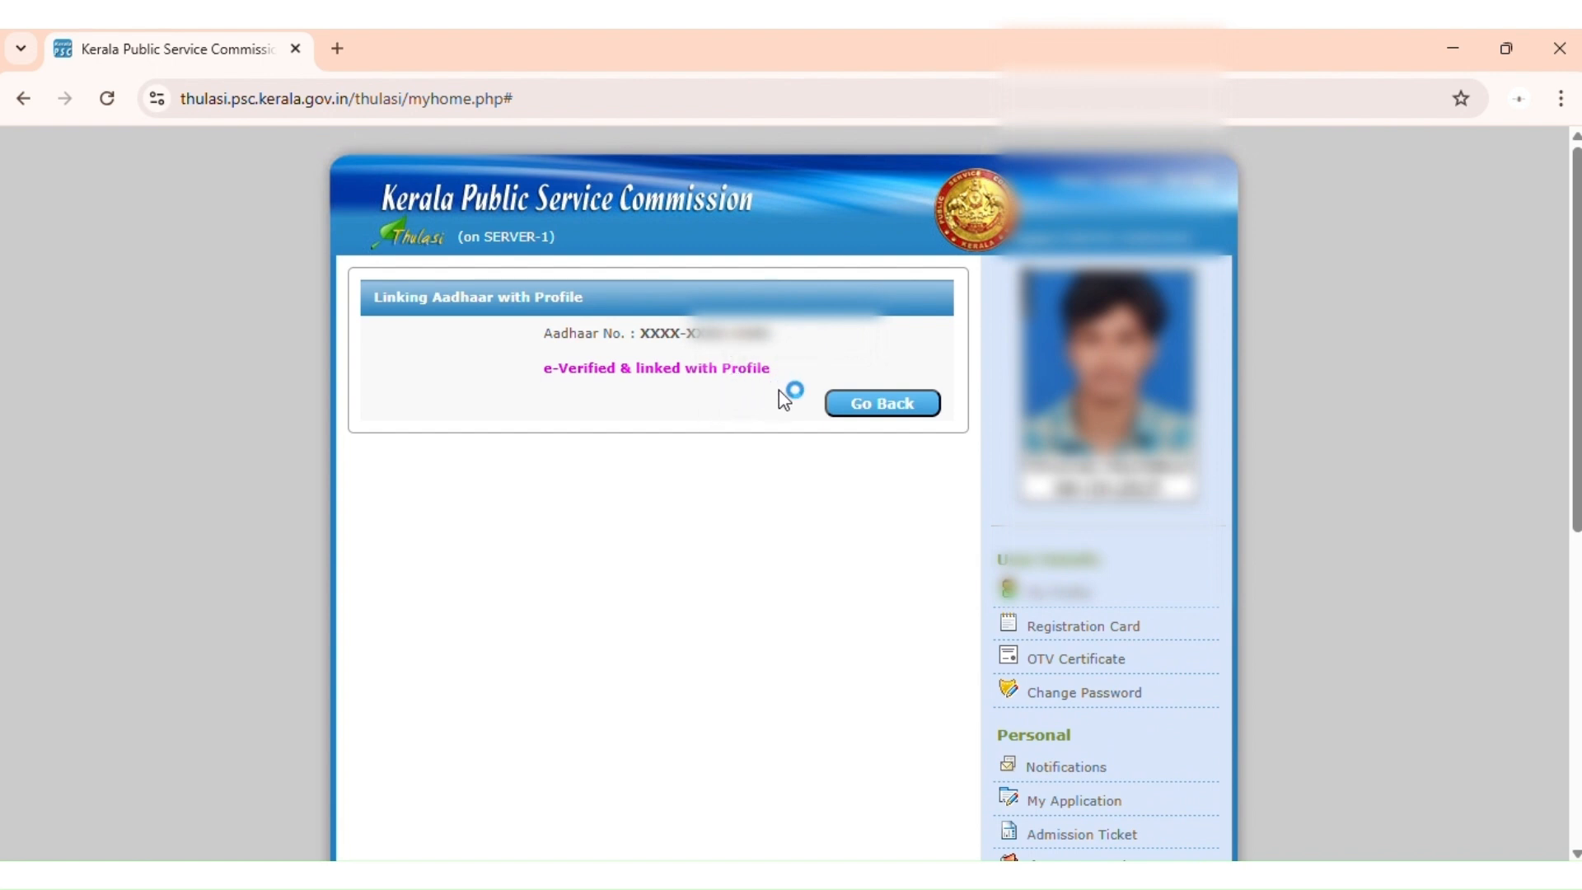
click(896, 418)
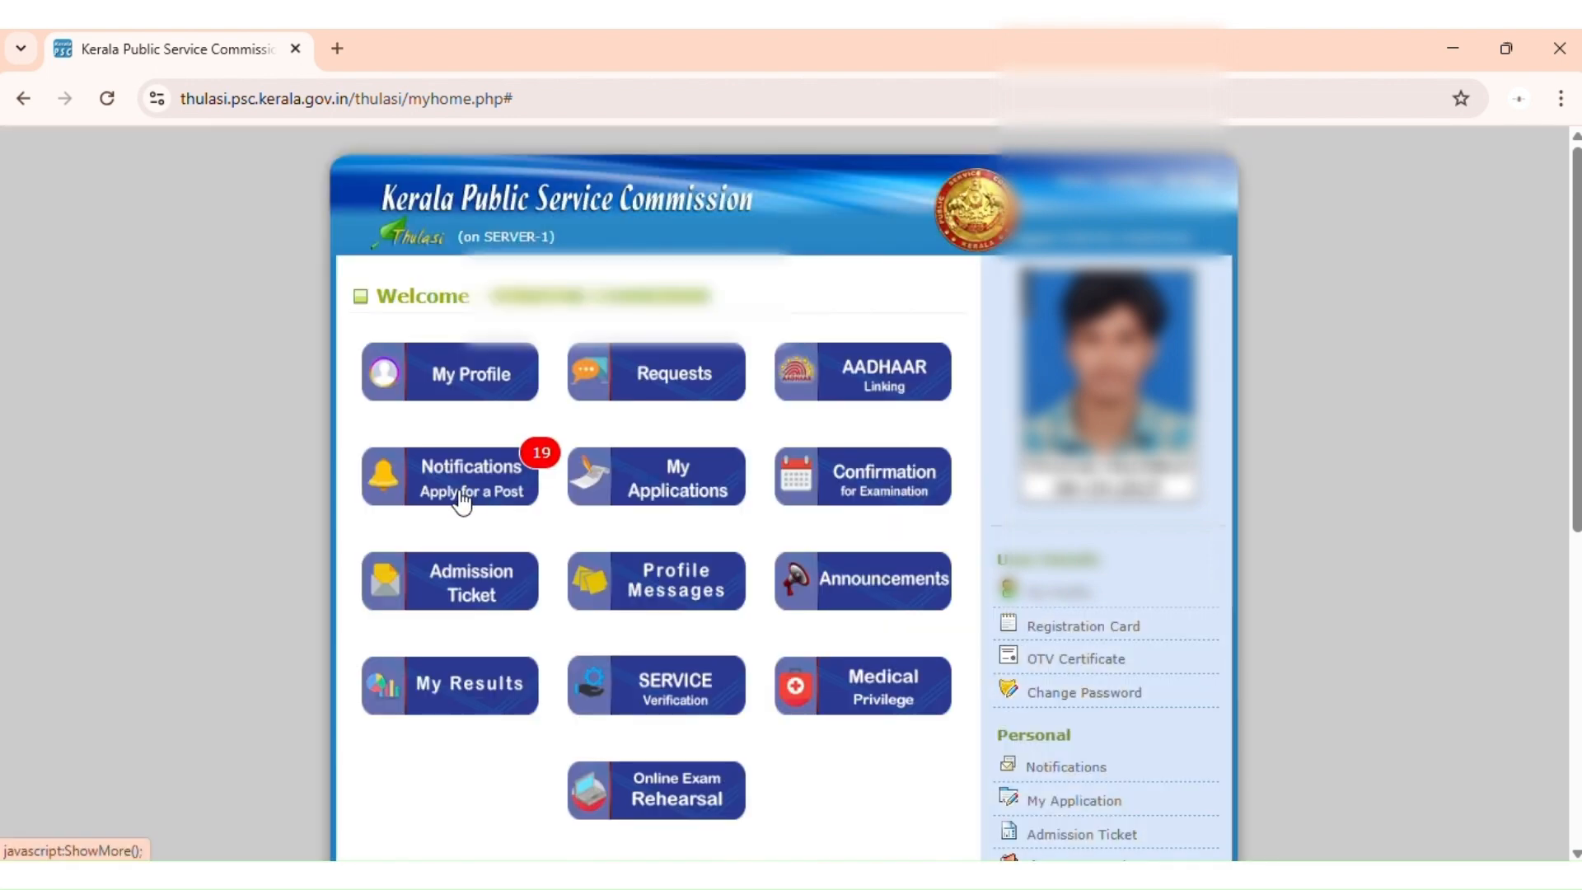
Step: Open the summary of active notifications and view the posts under Statewide - Direct - General
click(461, 499)
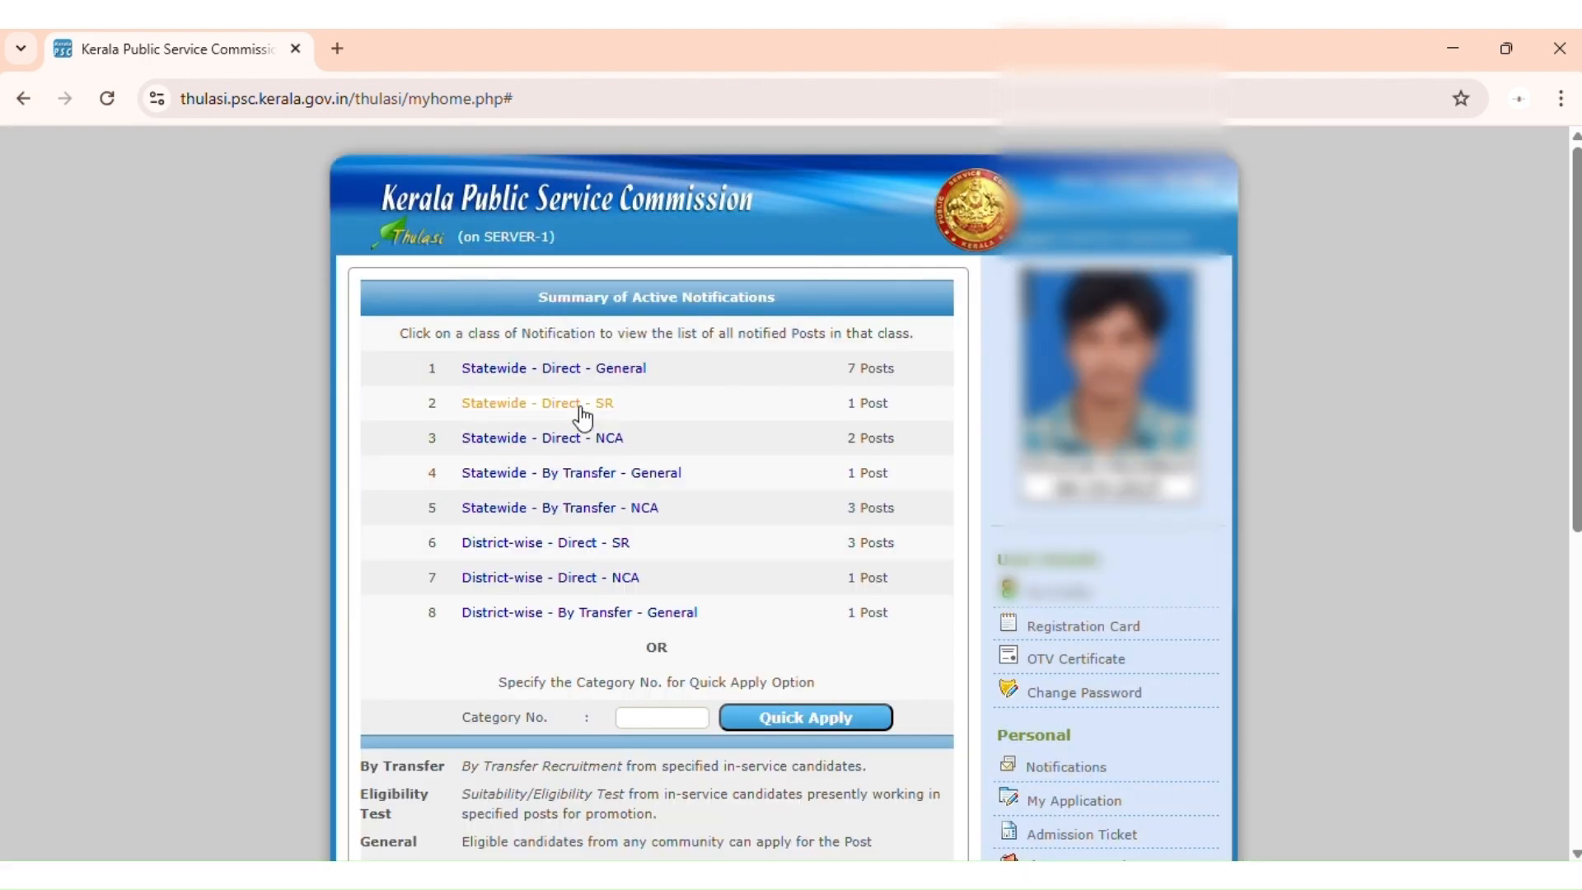
click(648, 713)
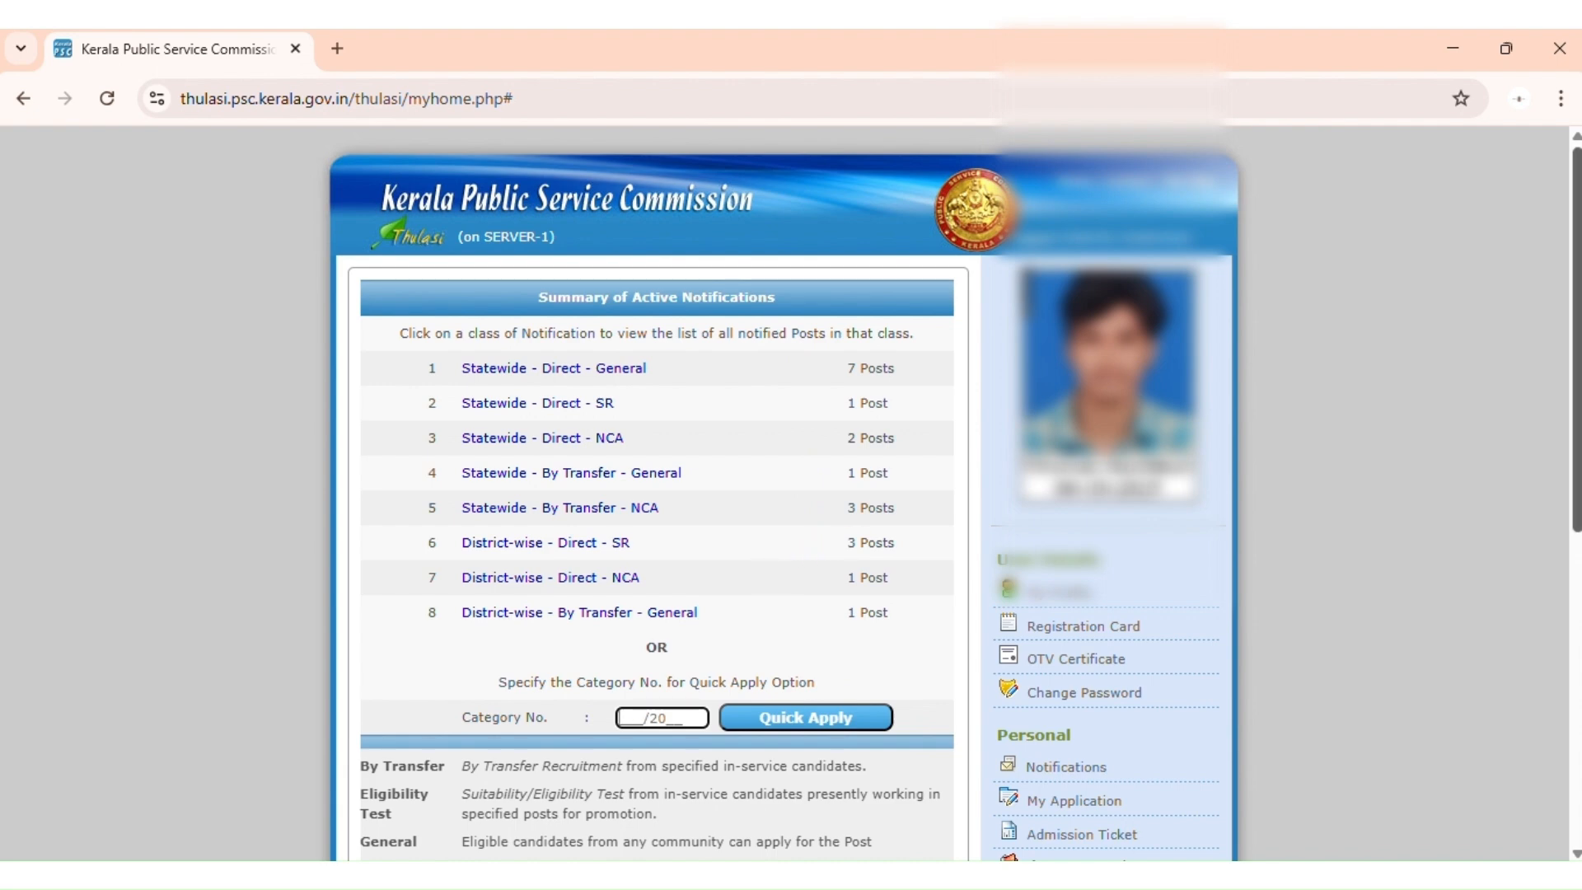
scroll(592, 268, down, 2)
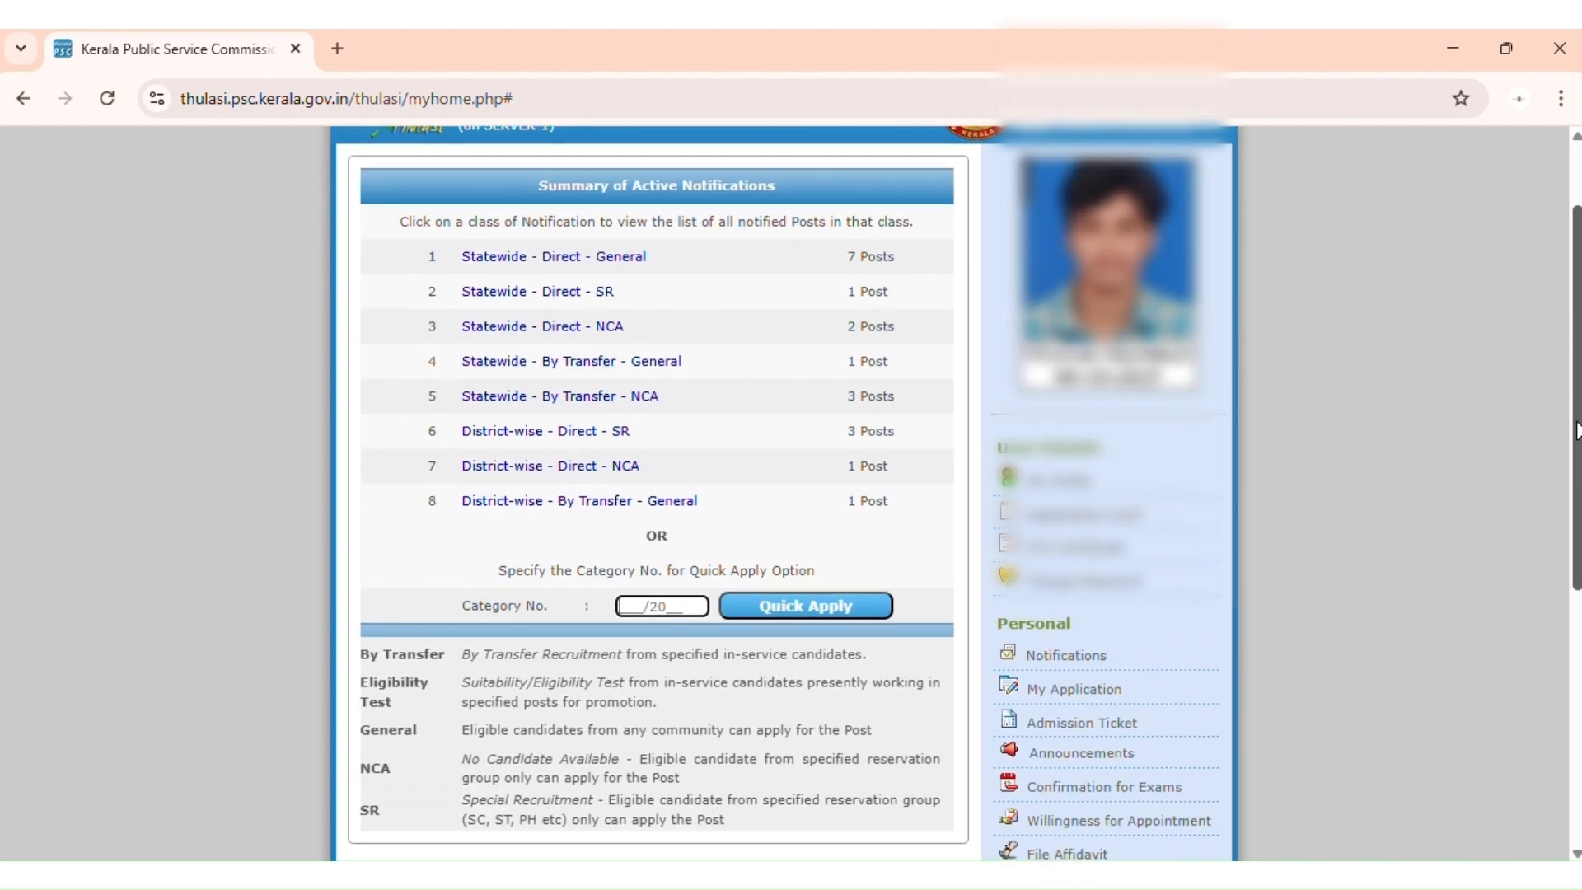
click(592, 267)
scroll(822, 267, up, 2)
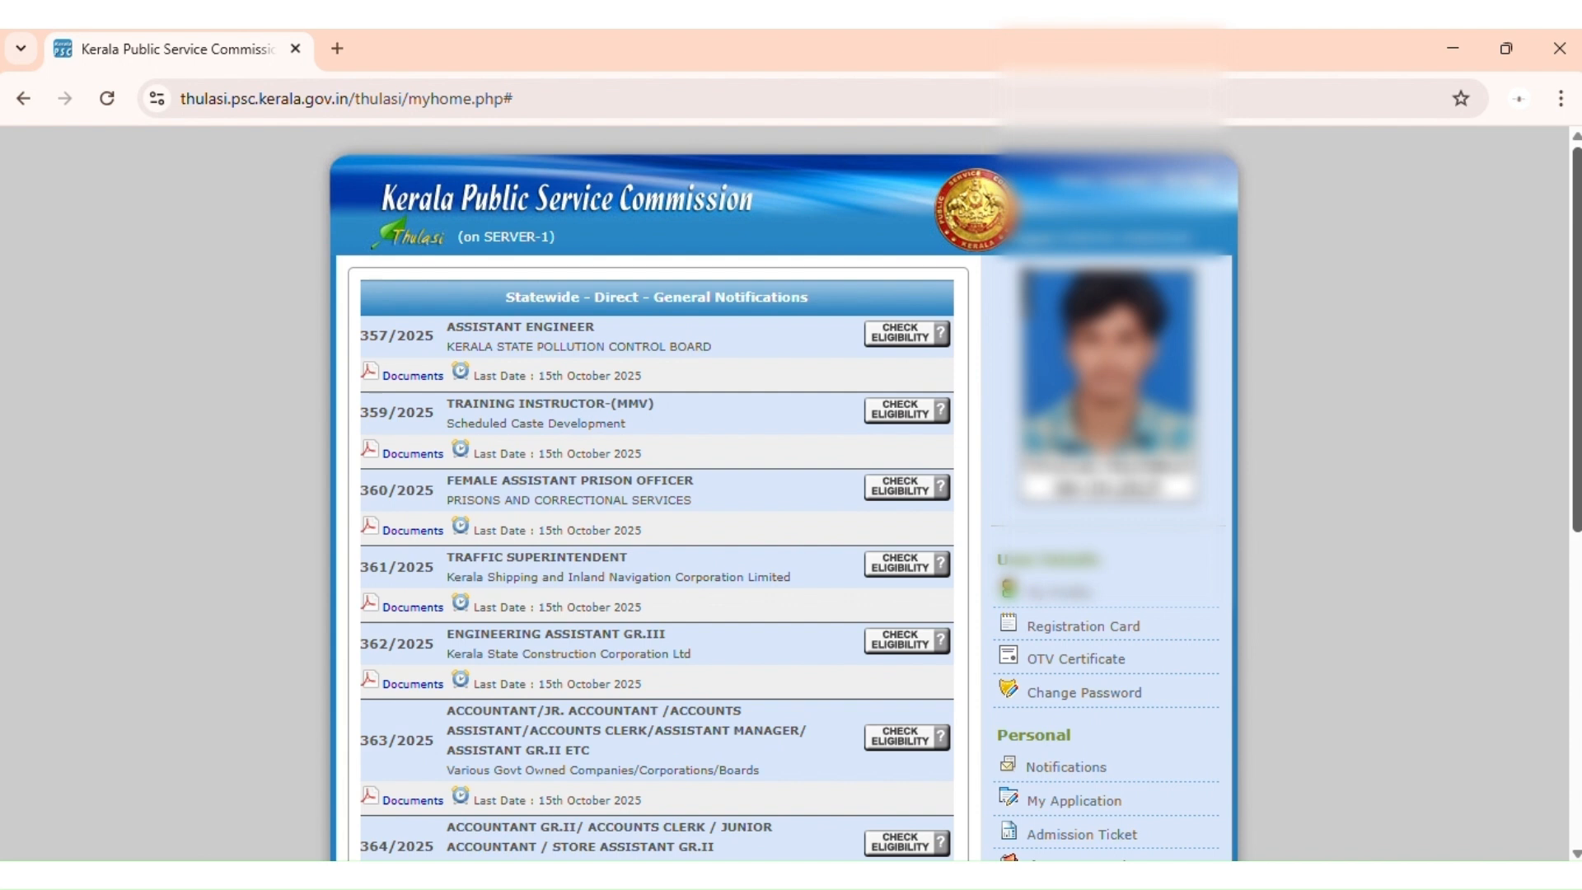
scroll(997, 313, down, 2)
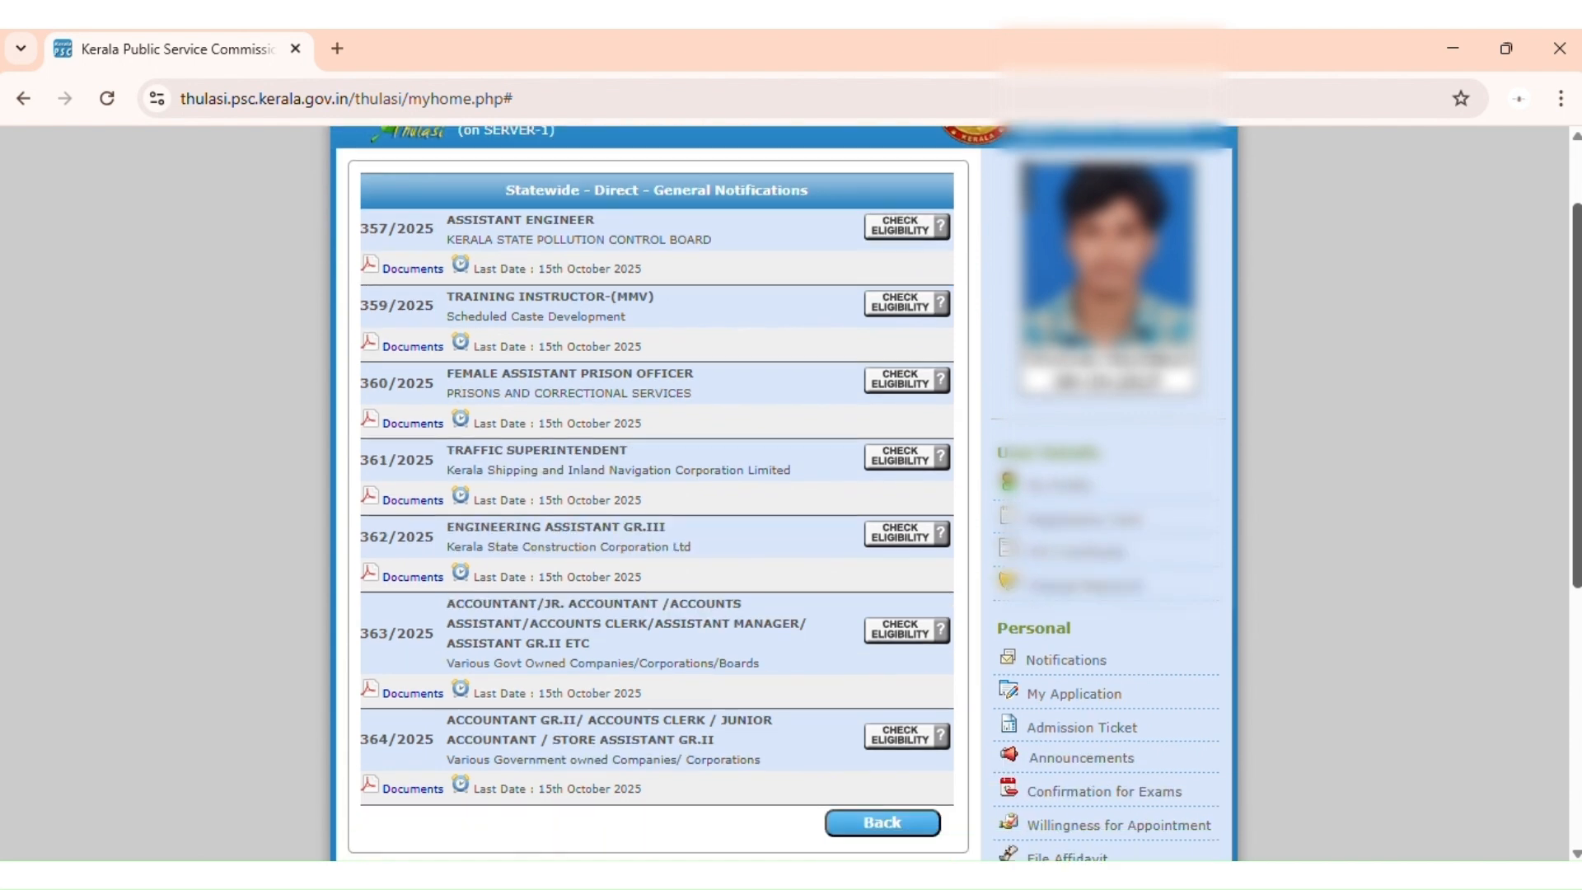
Step: Check eligibility for the Assistant Engineer post 357/2025, return to the notifications summary and look through its statewide classes
click(885, 235)
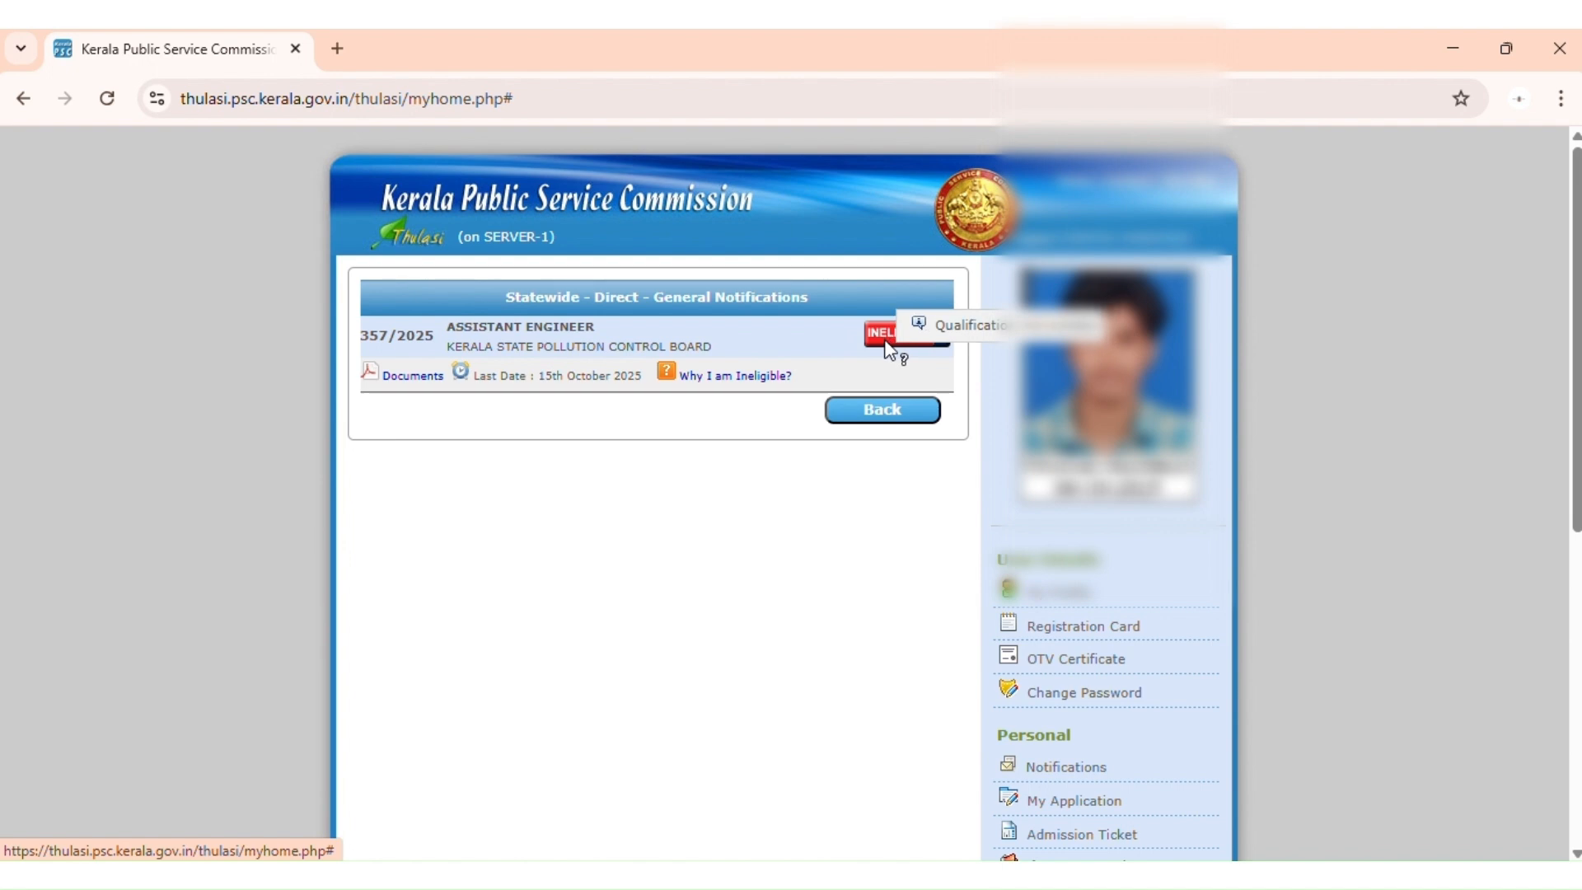
click(896, 412)
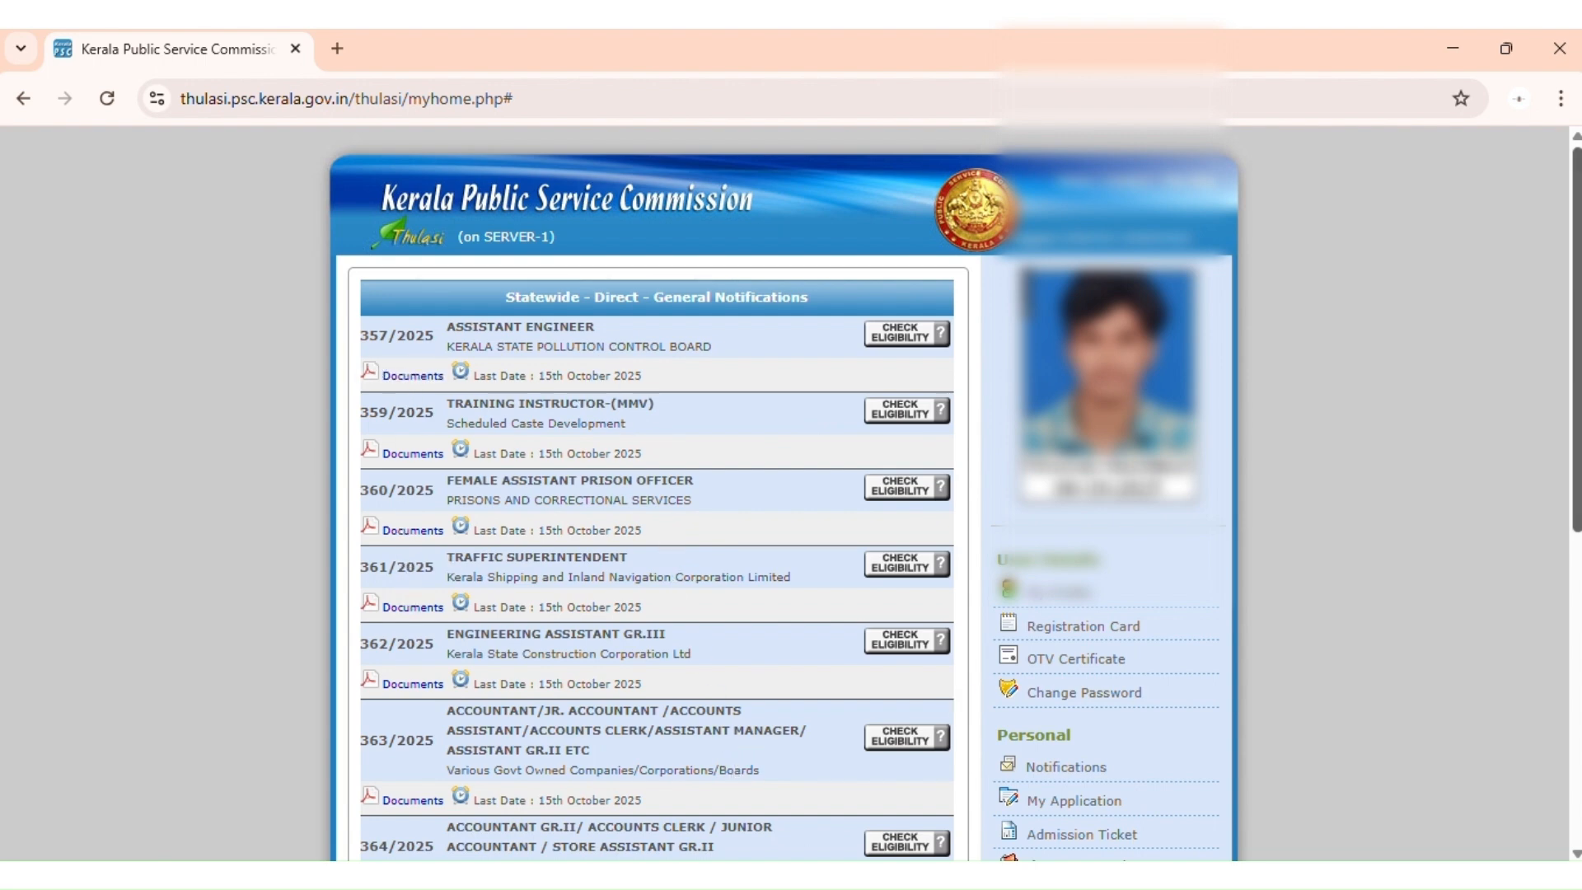
drag(1576, 346, 1576, 596)
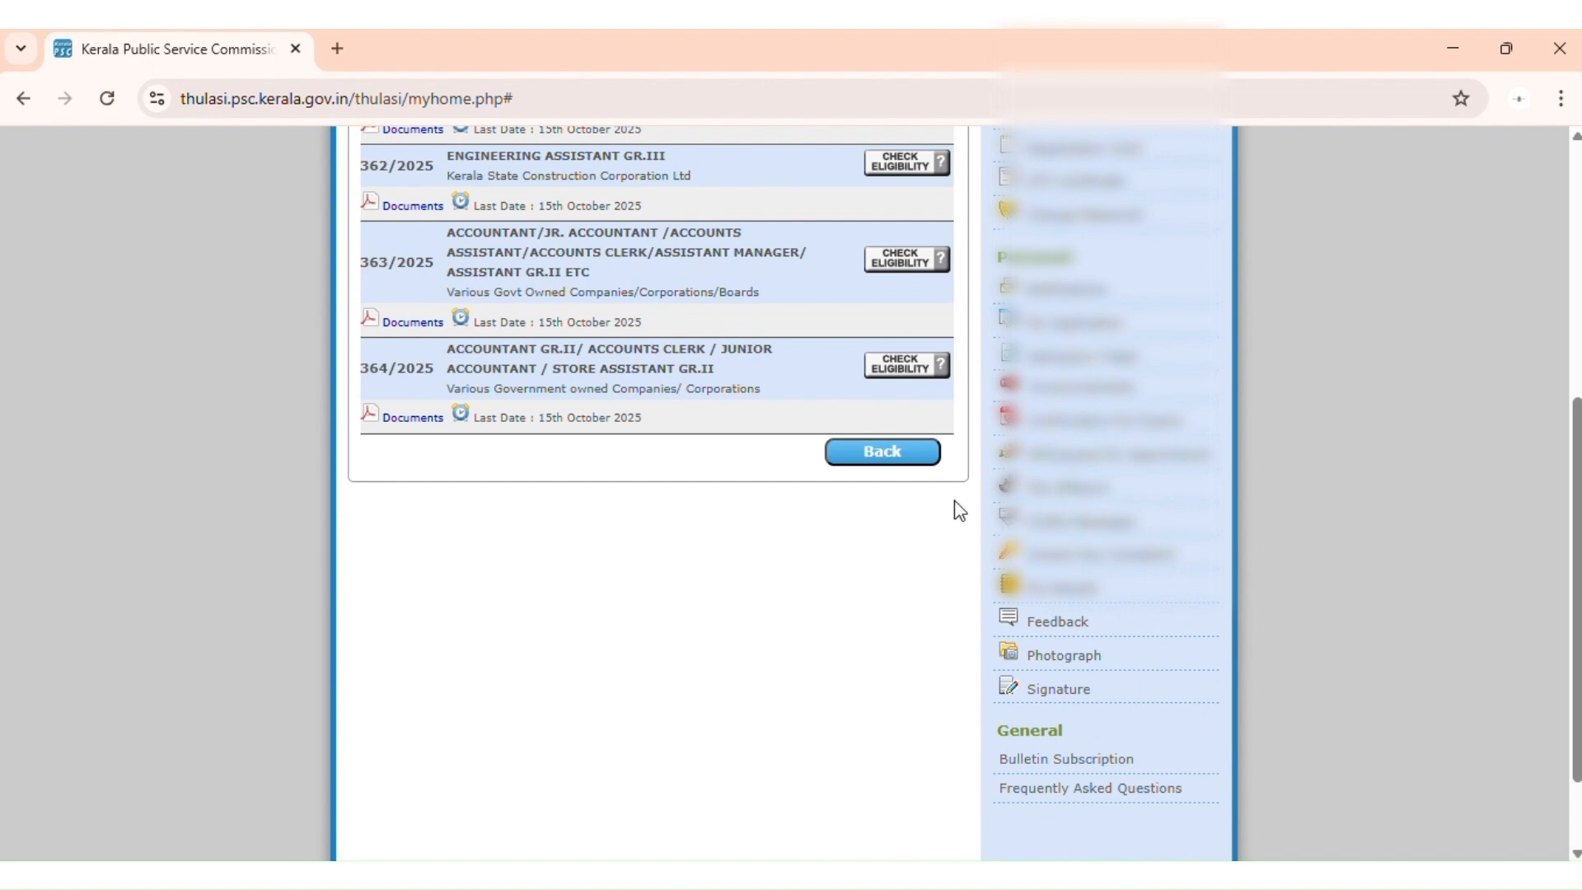
click(914, 452)
scroll(782, 428, up, 5)
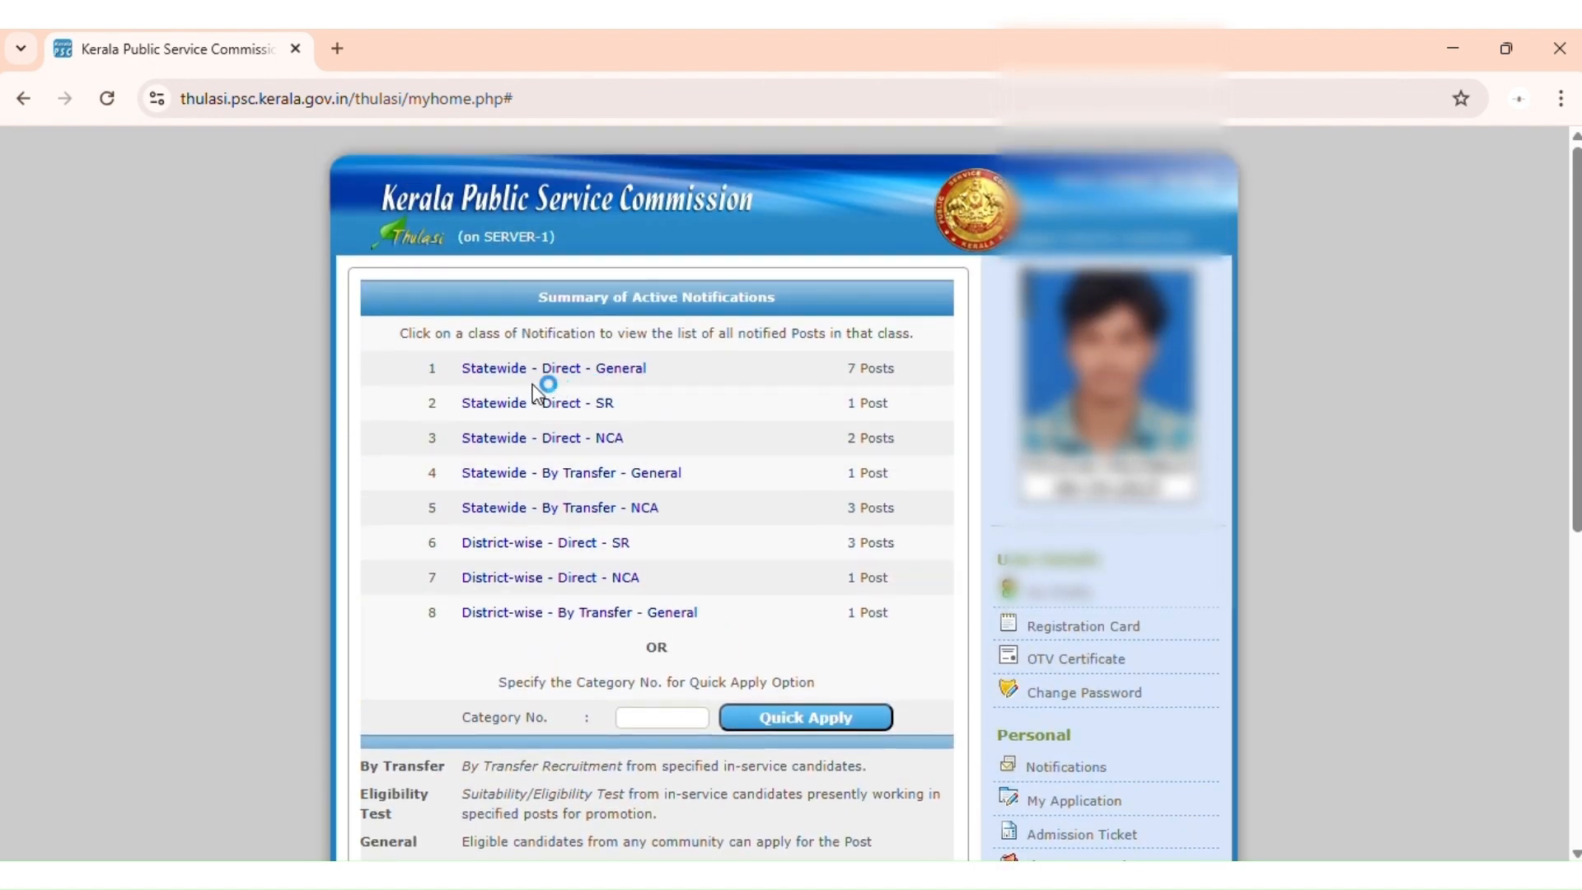
click(644, 379)
click(608, 476)
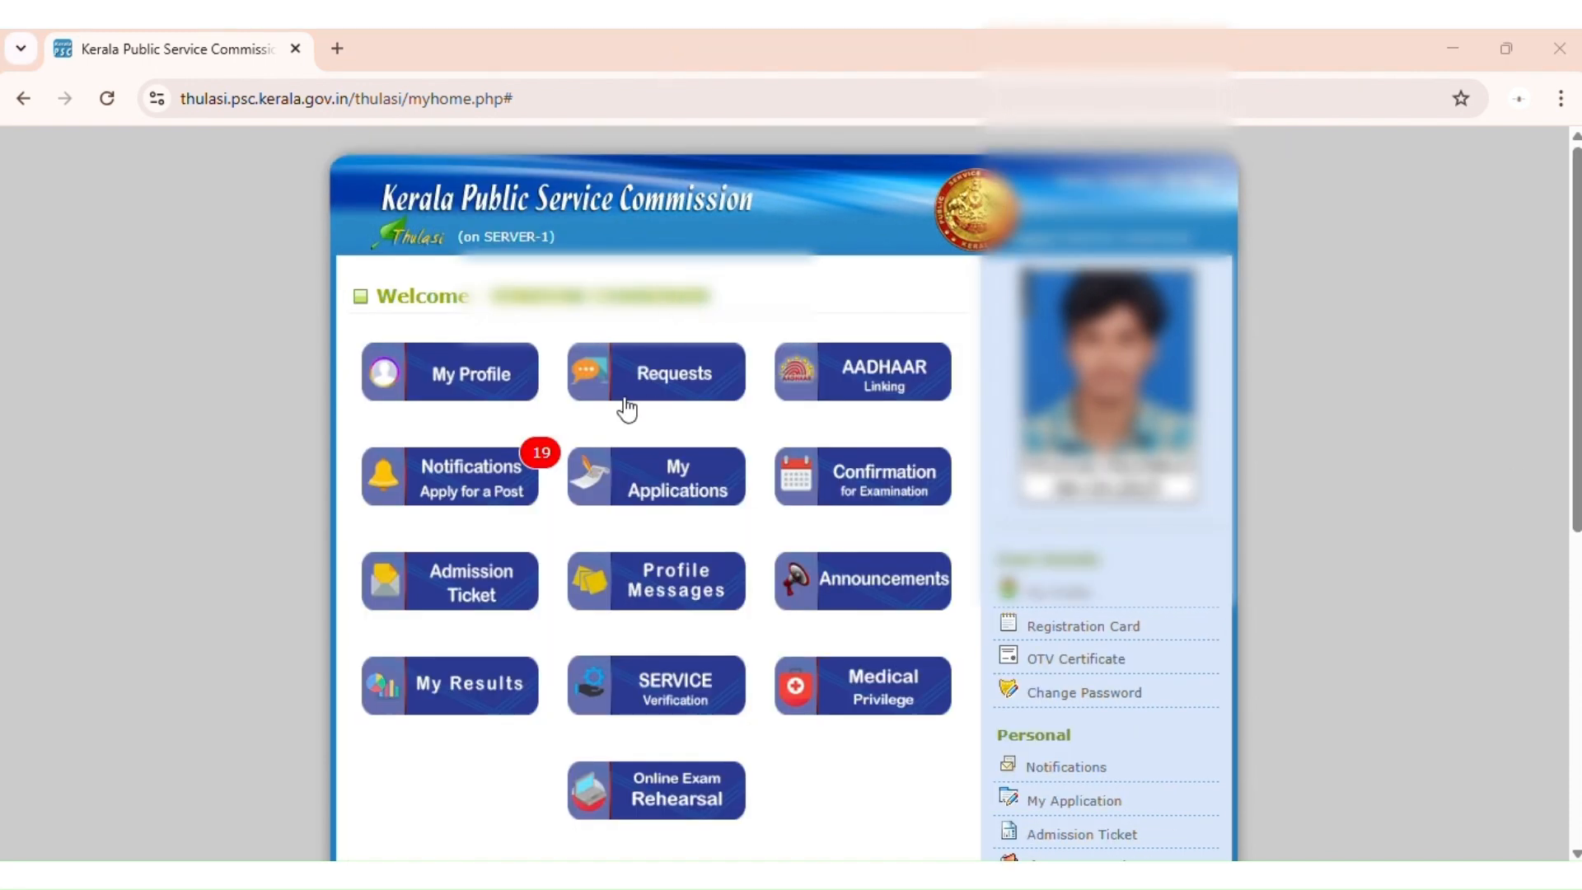
Step: Review the list of submitted applications and return to the home page
click(646, 486)
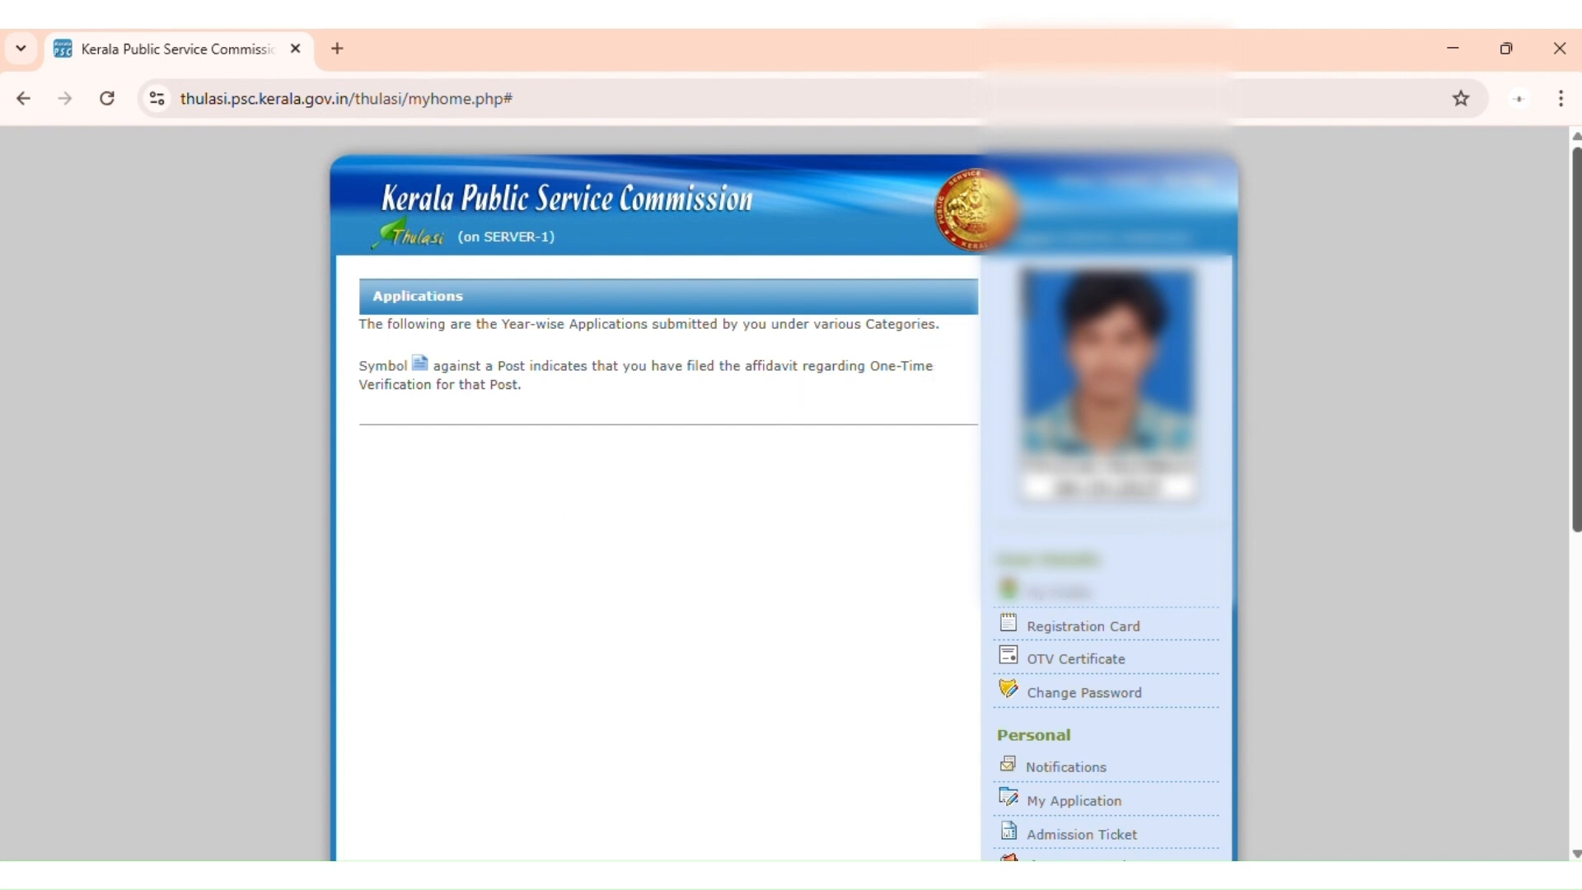
scroll(787, 494, down, 5)
scroll(787, 494, up, 5)
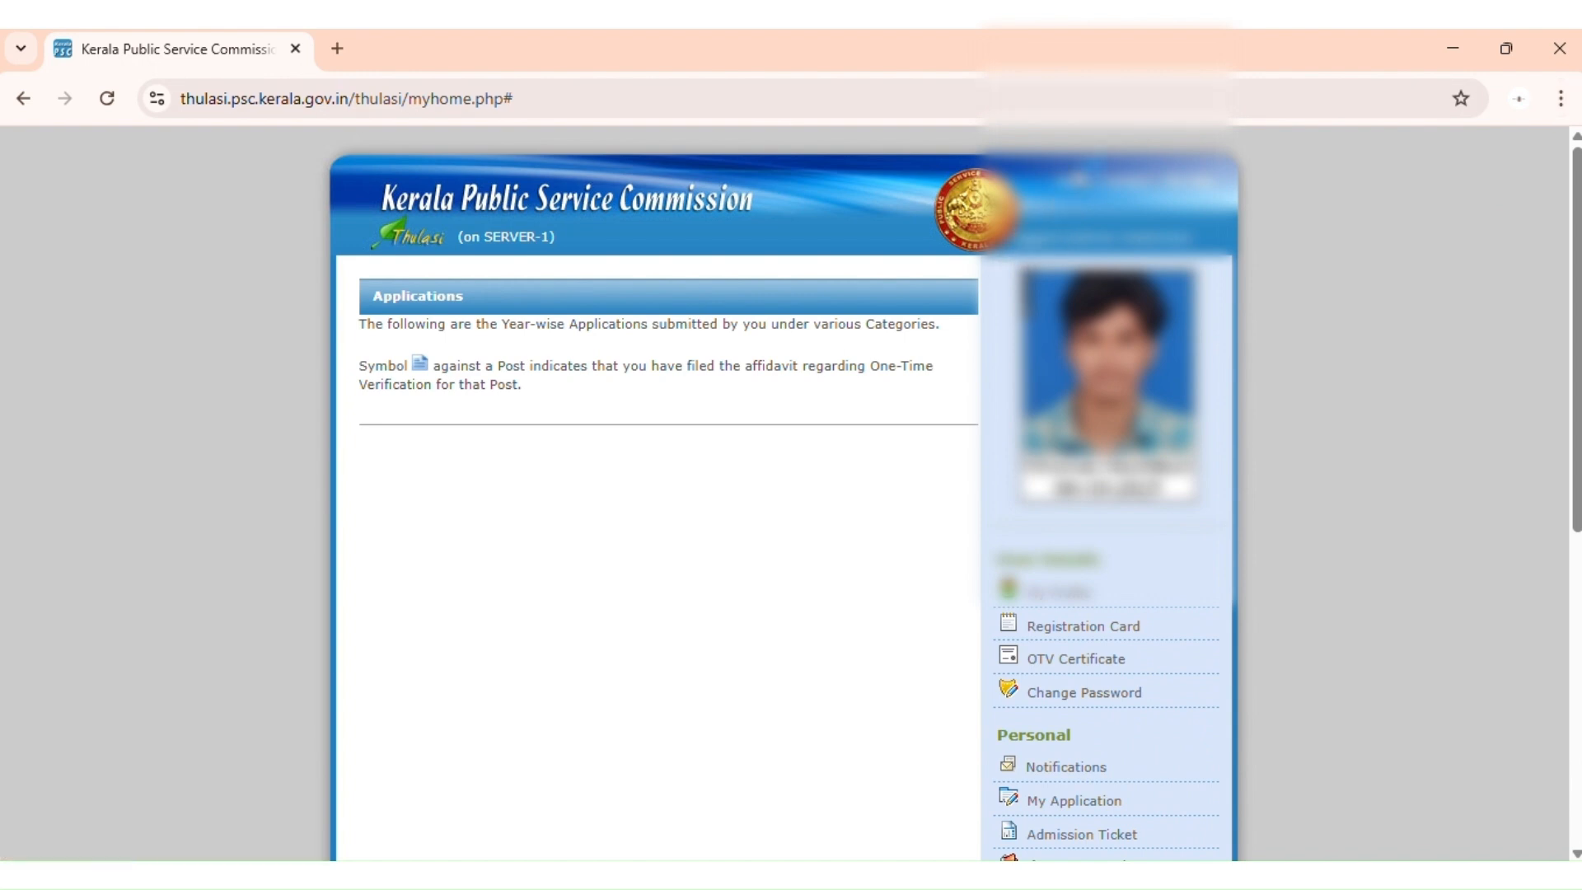
click(1073, 185)
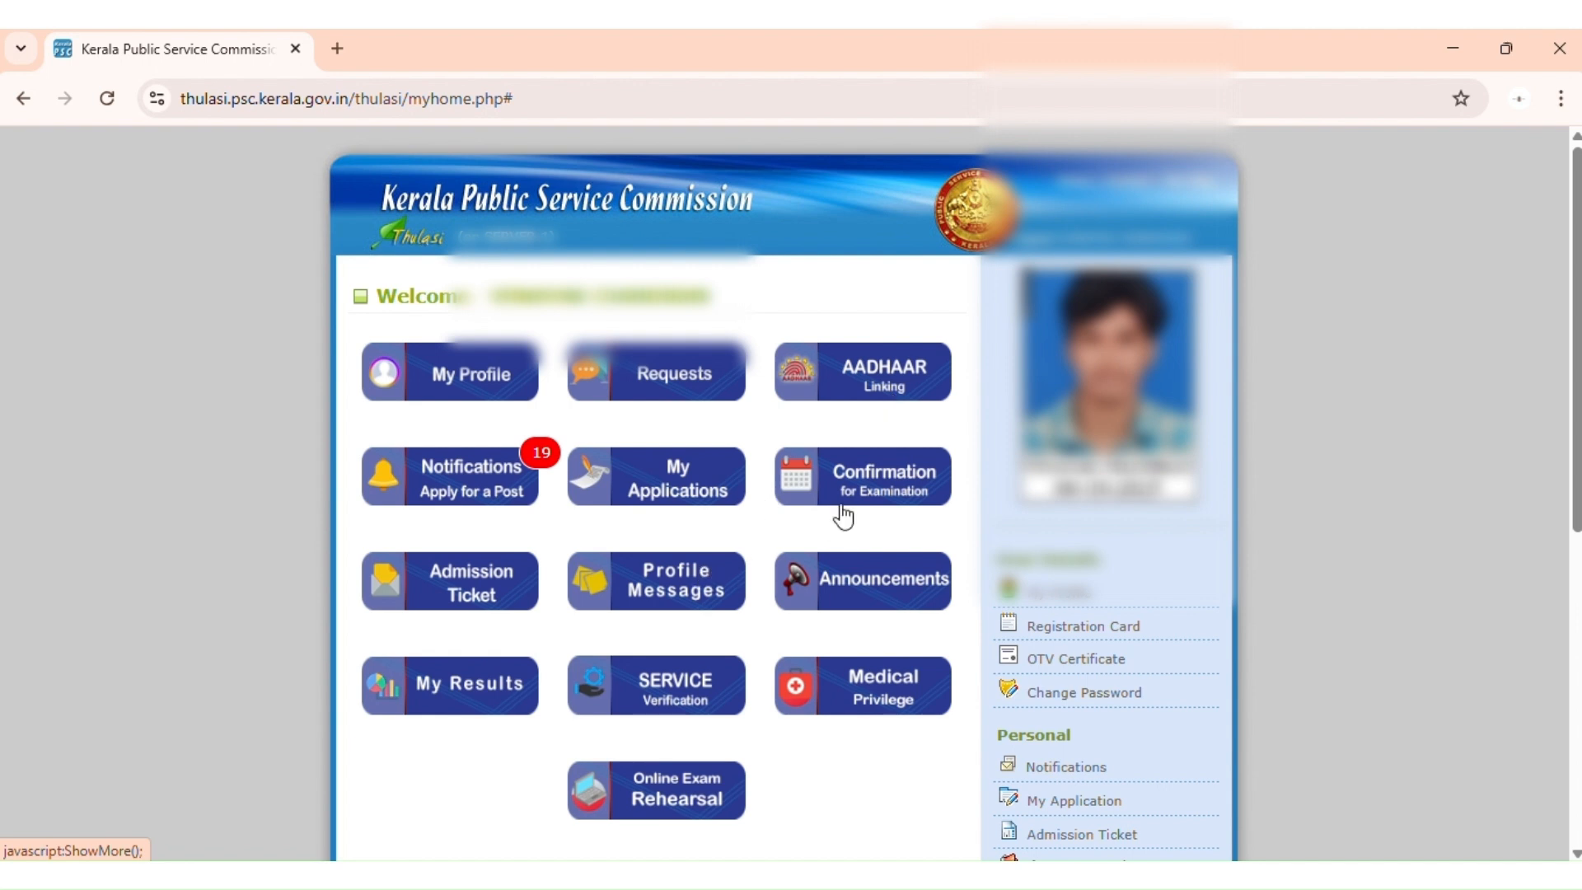
Step: Check the active examination confirmations and the admission ticket download page, returning to the home page after each
click(855, 506)
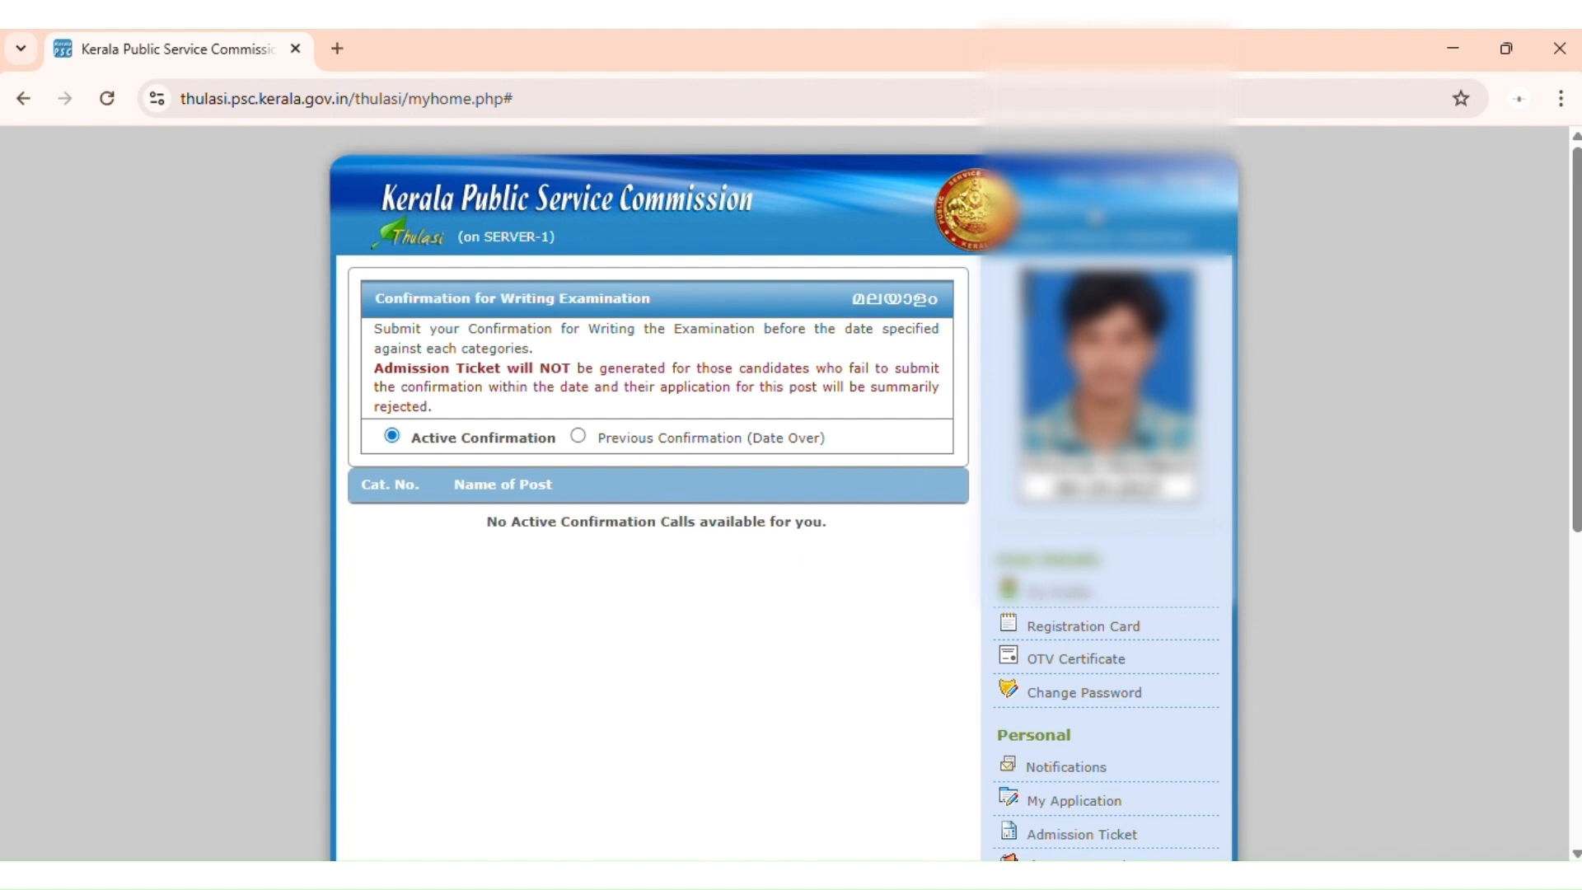
click(1065, 186)
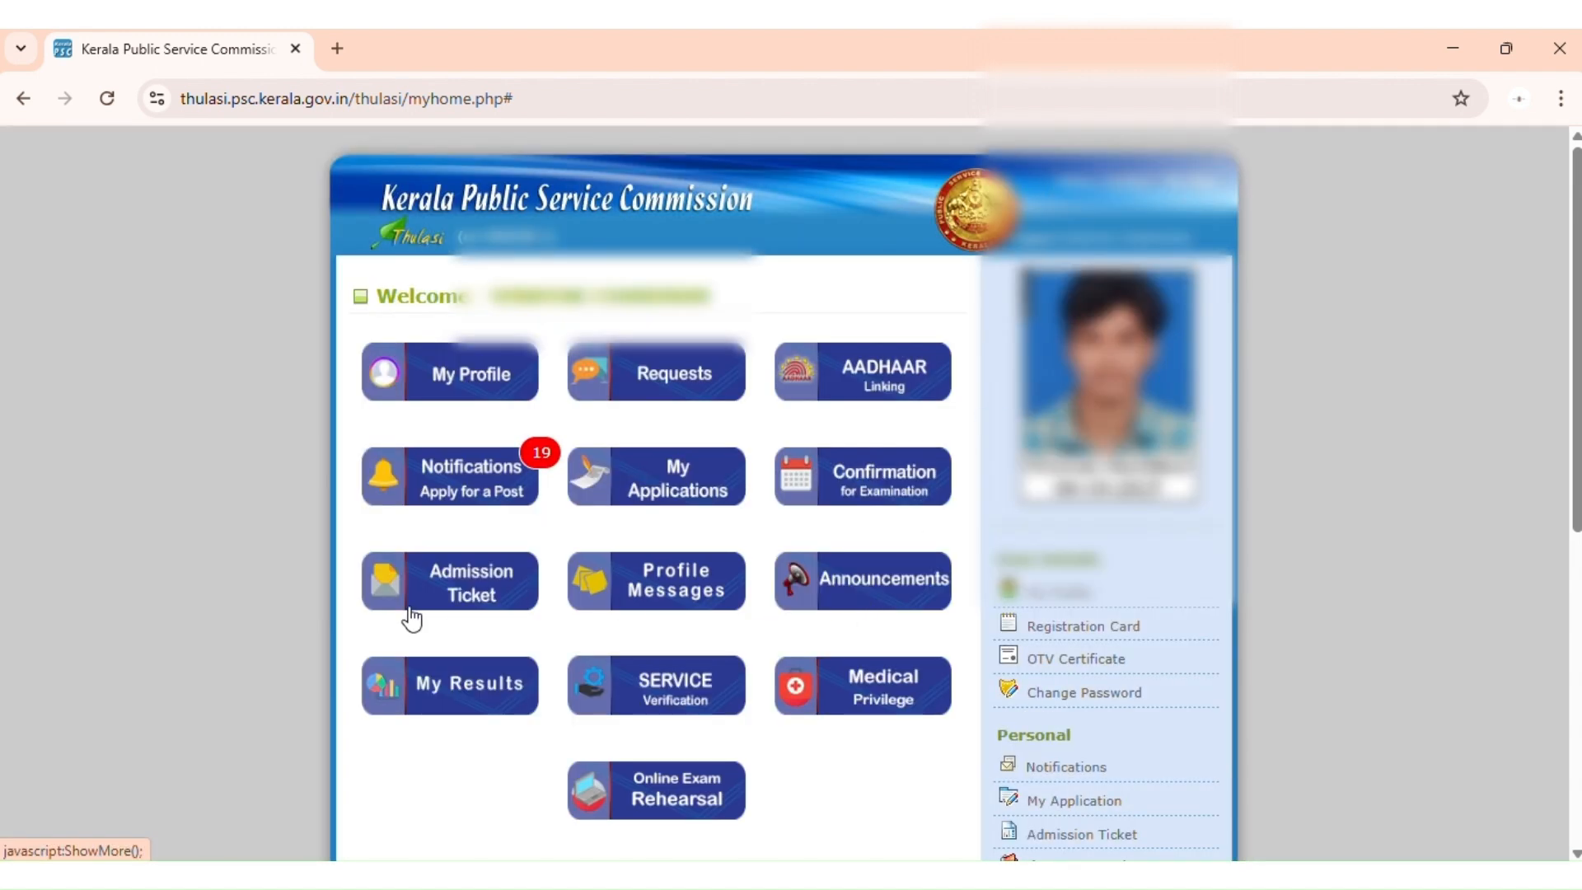
click(452, 608)
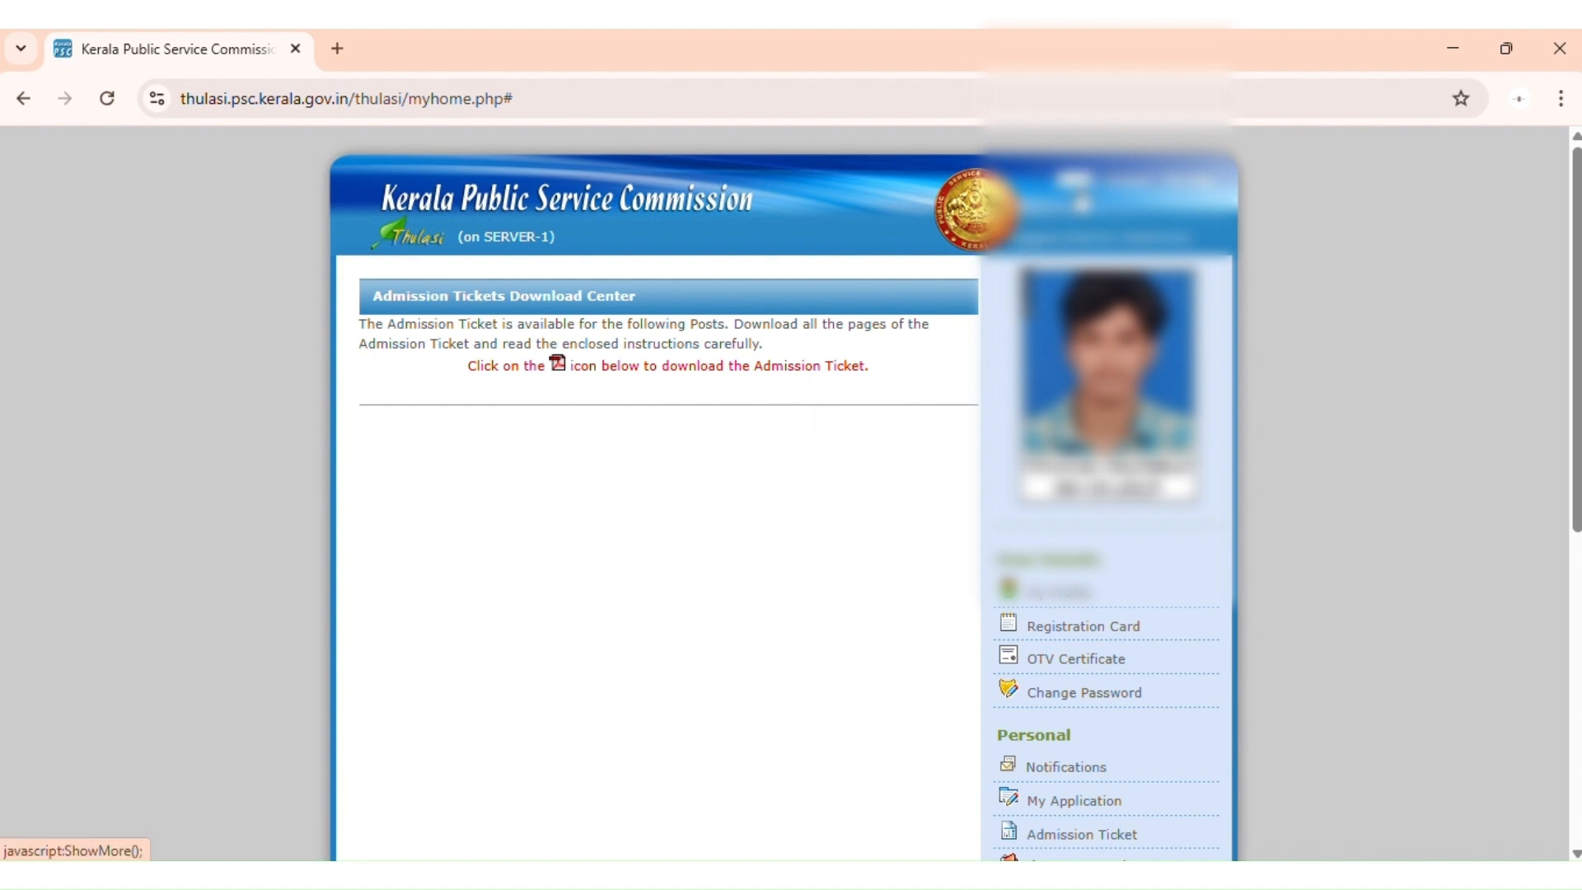
click(1075, 181)
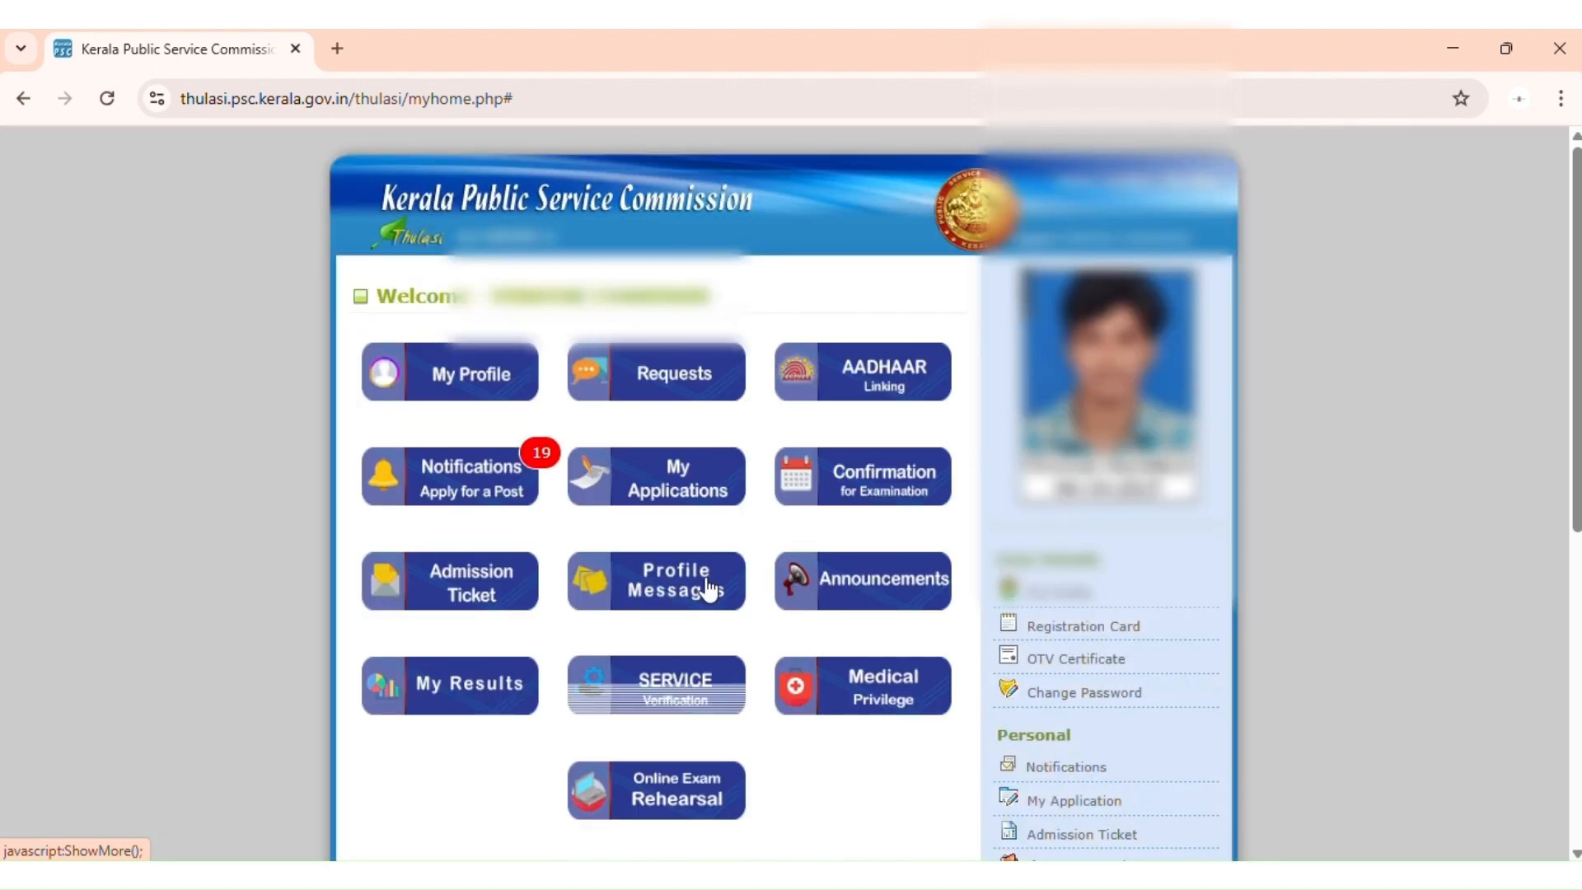
Step: View the profile messages and the announcements, and return to the home page
click(662, 590)
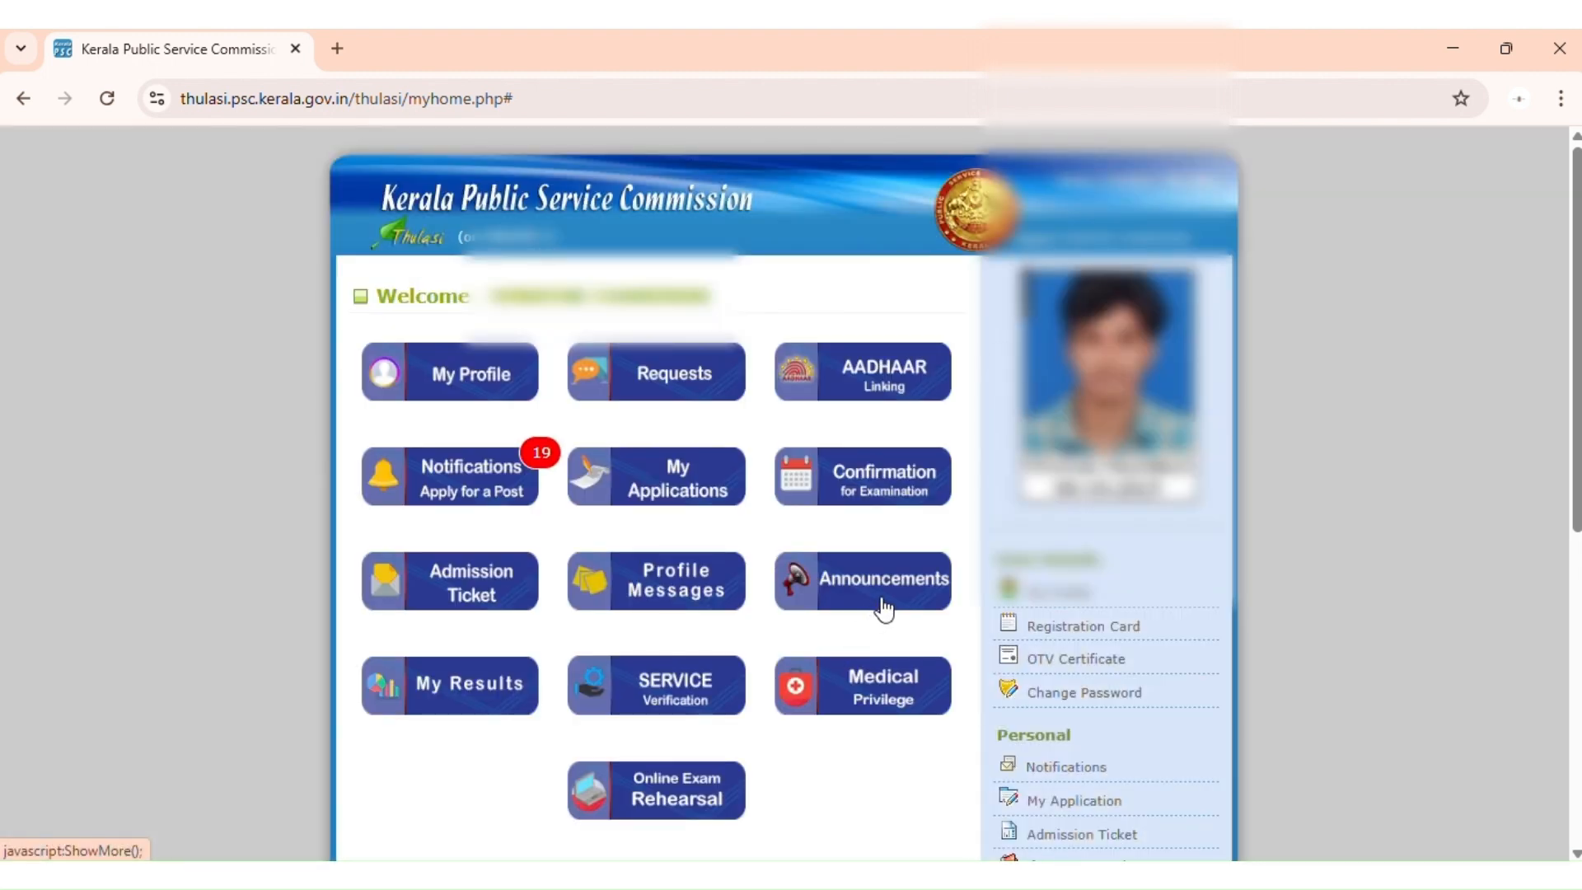
click(882, 601)
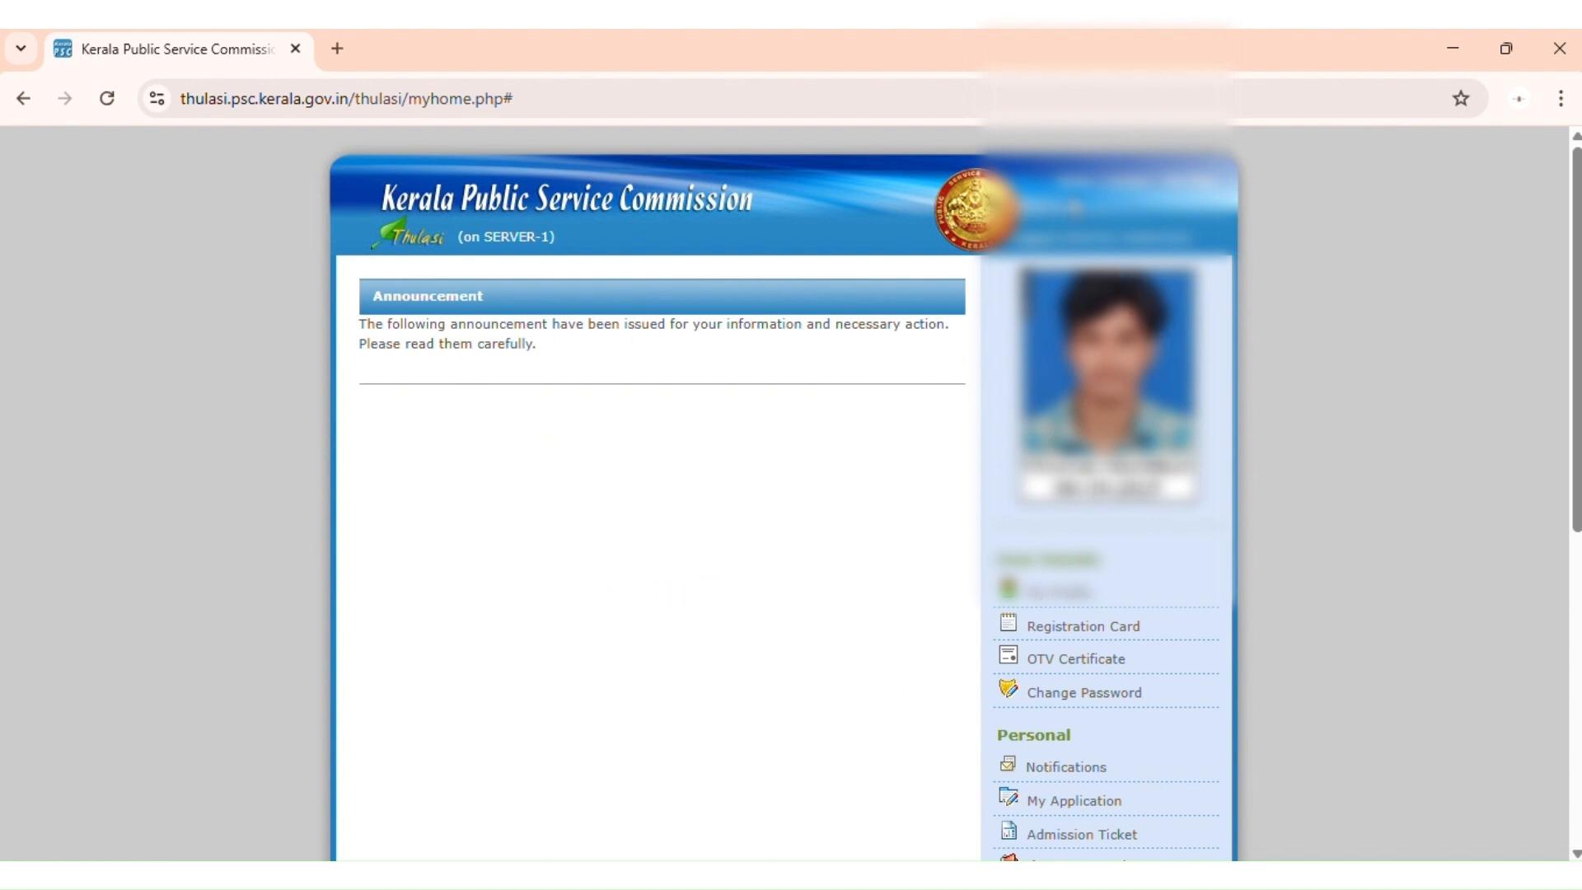
click(1076, 187)
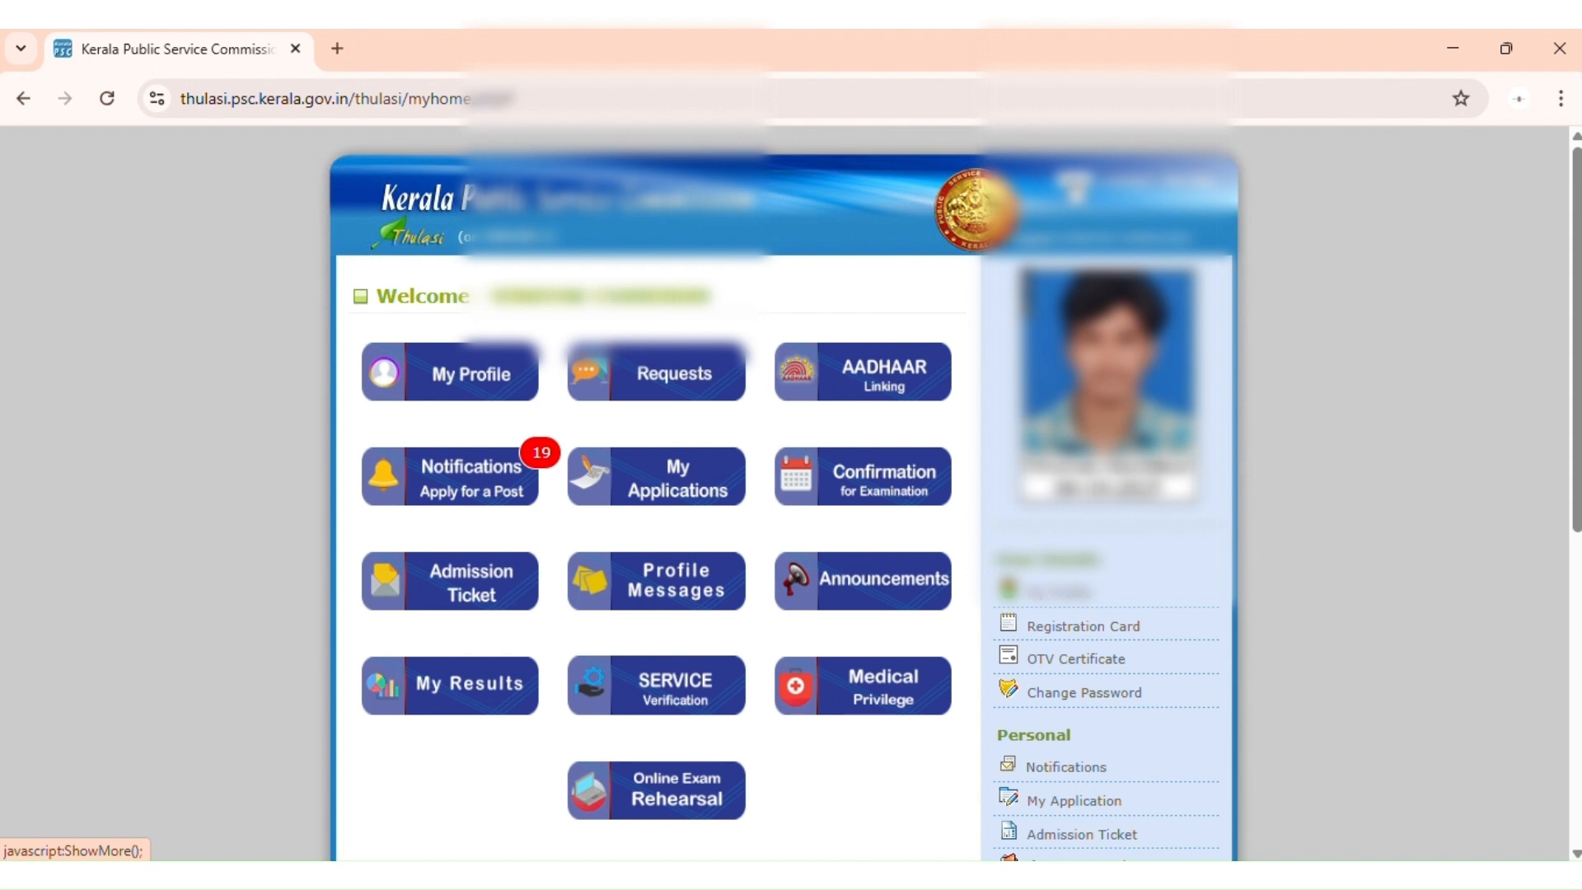
Step: Review the published results under Short List, Ranked List, Examination Mark and Advice Memo, and return to the home page
scroll(517, 424, down, 3)
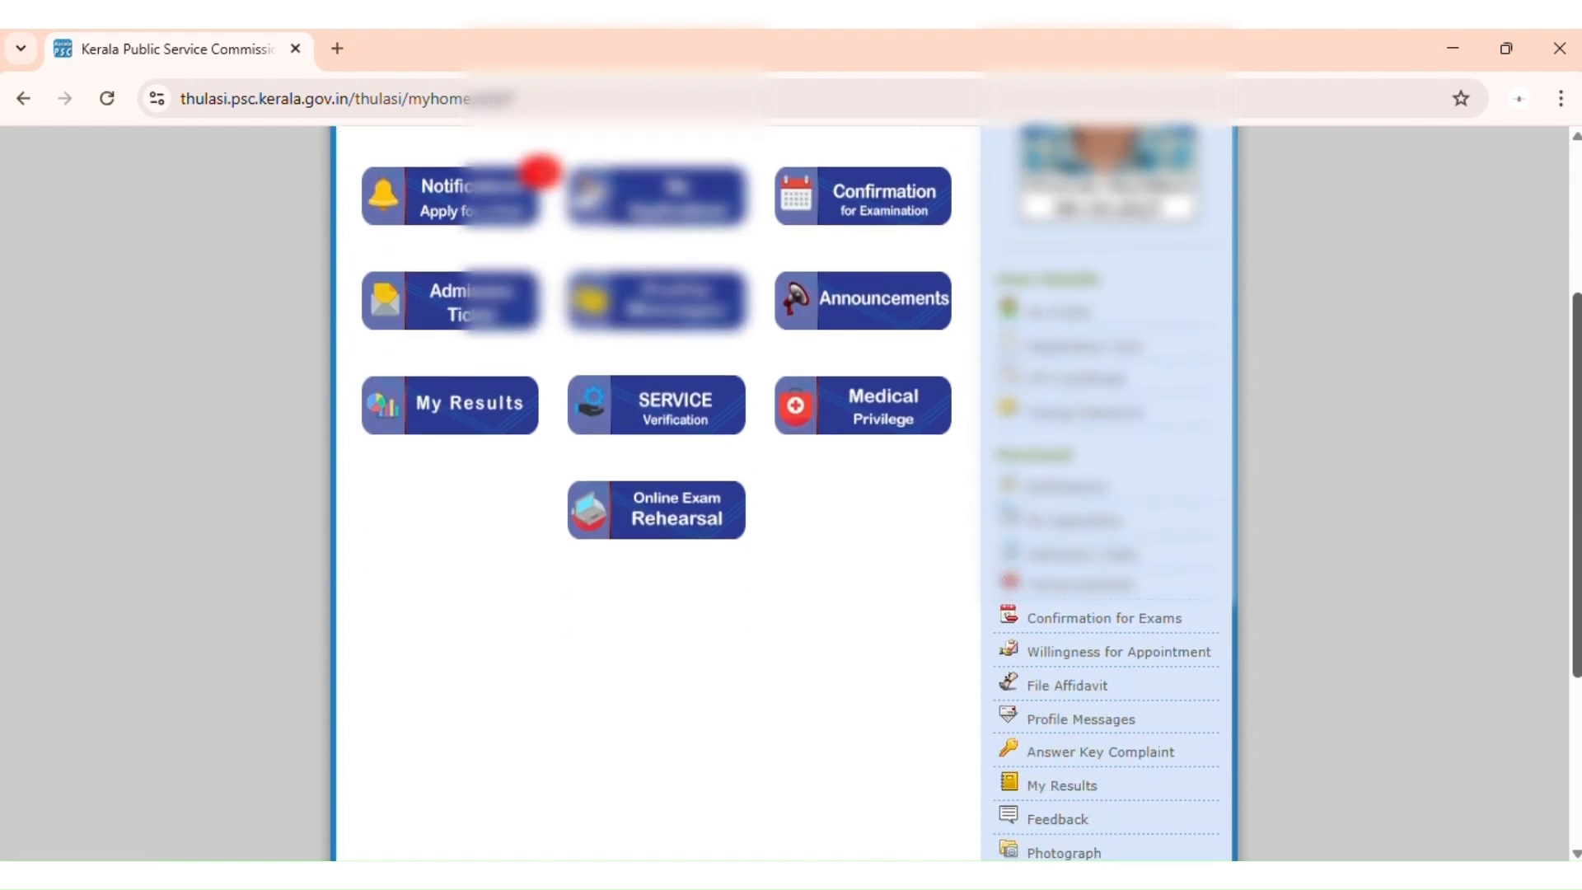
click(518, 424)
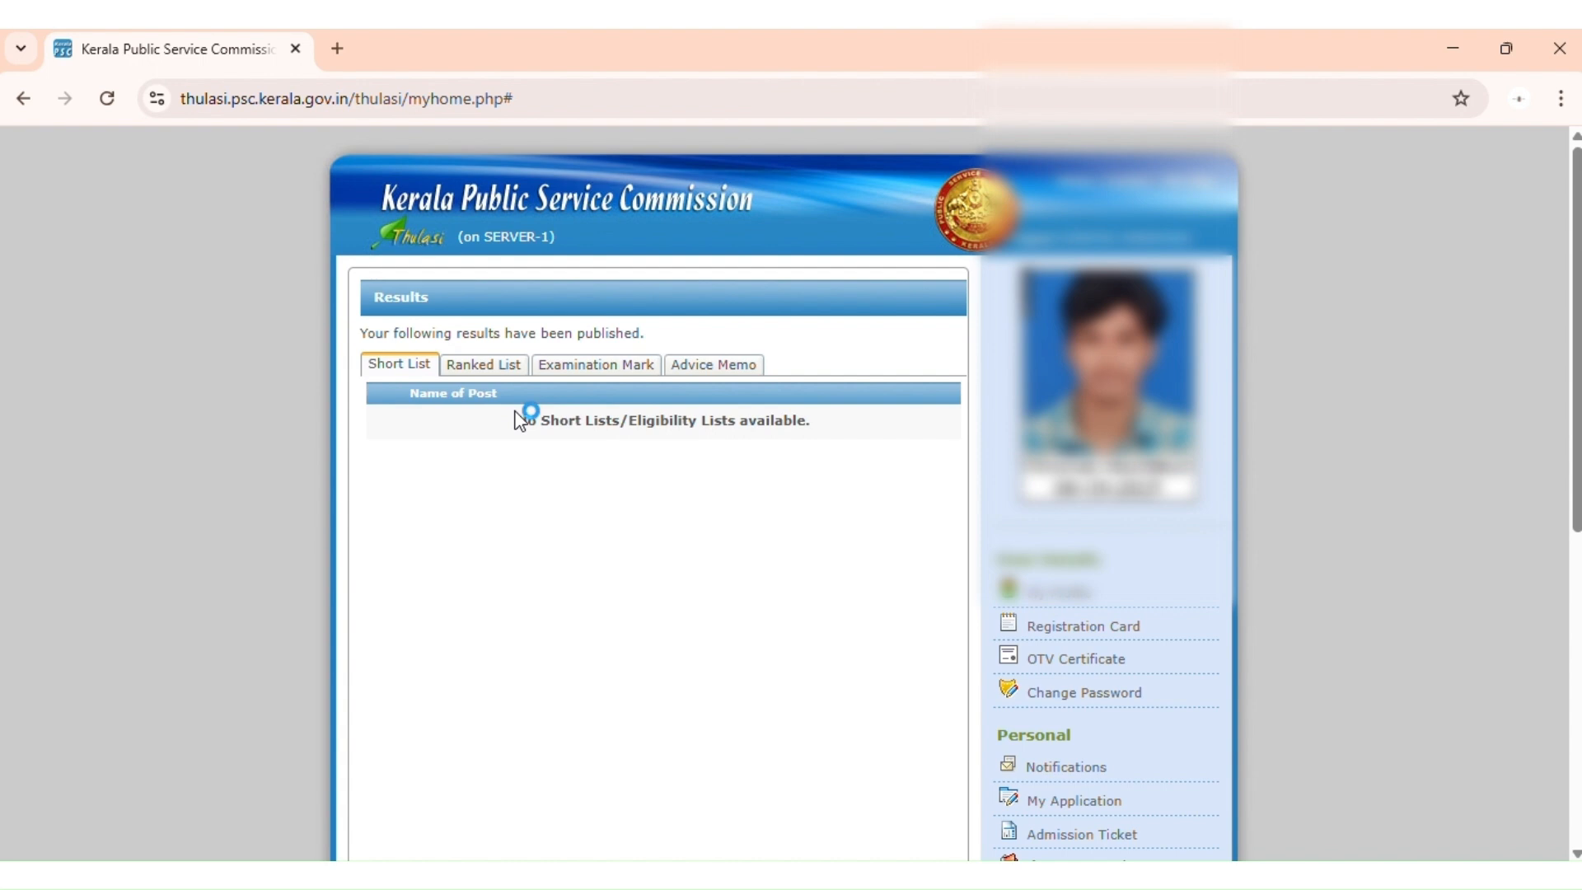
click(492, 375)
click(559, 377)
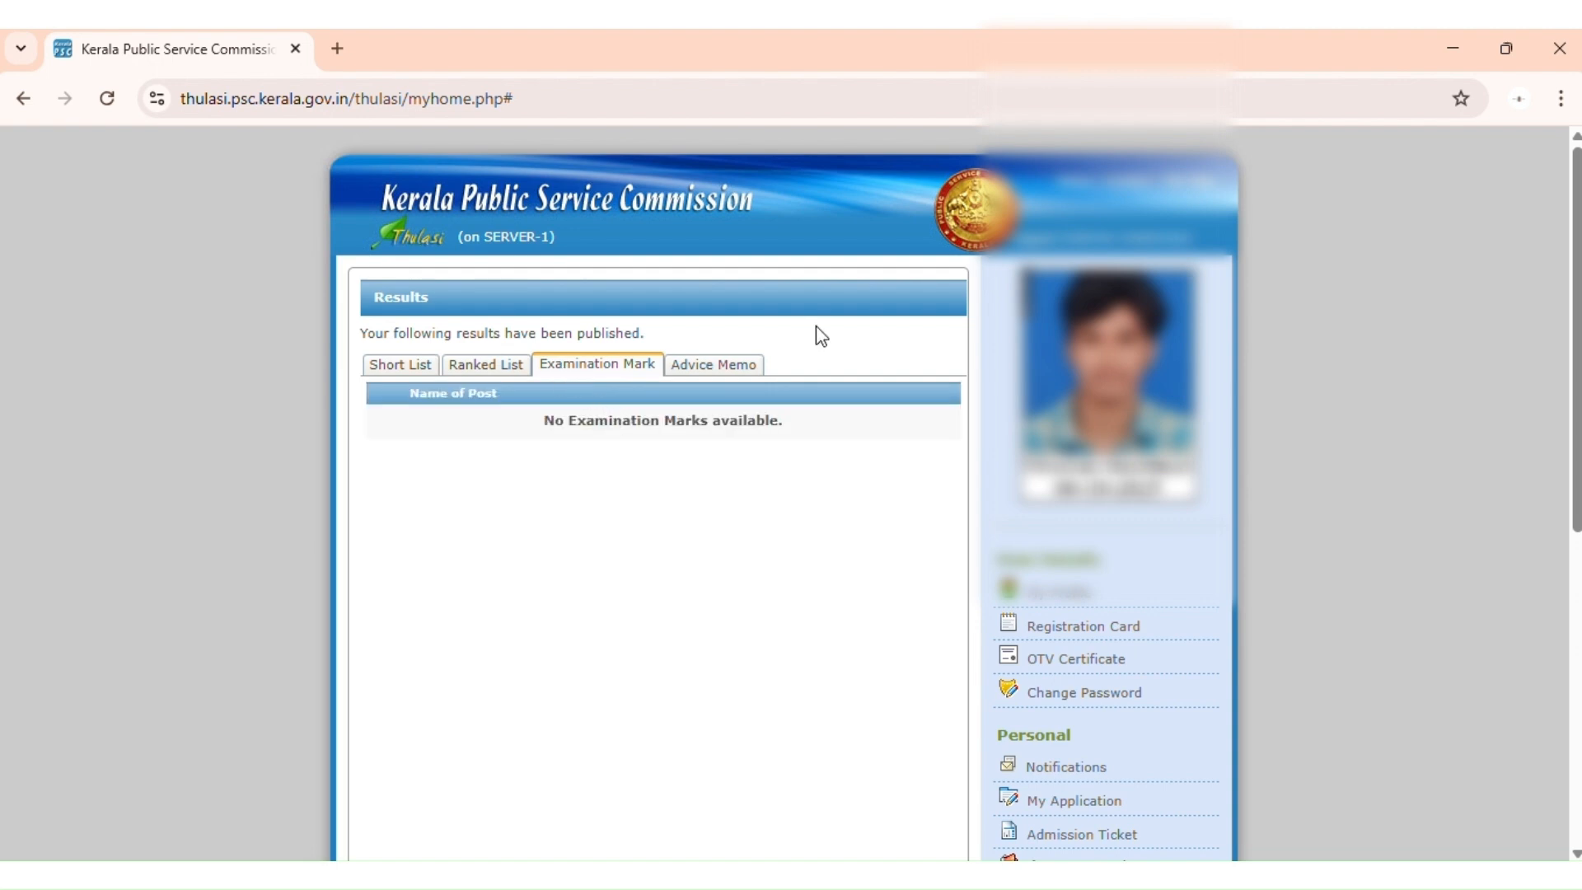
click(746, 381)
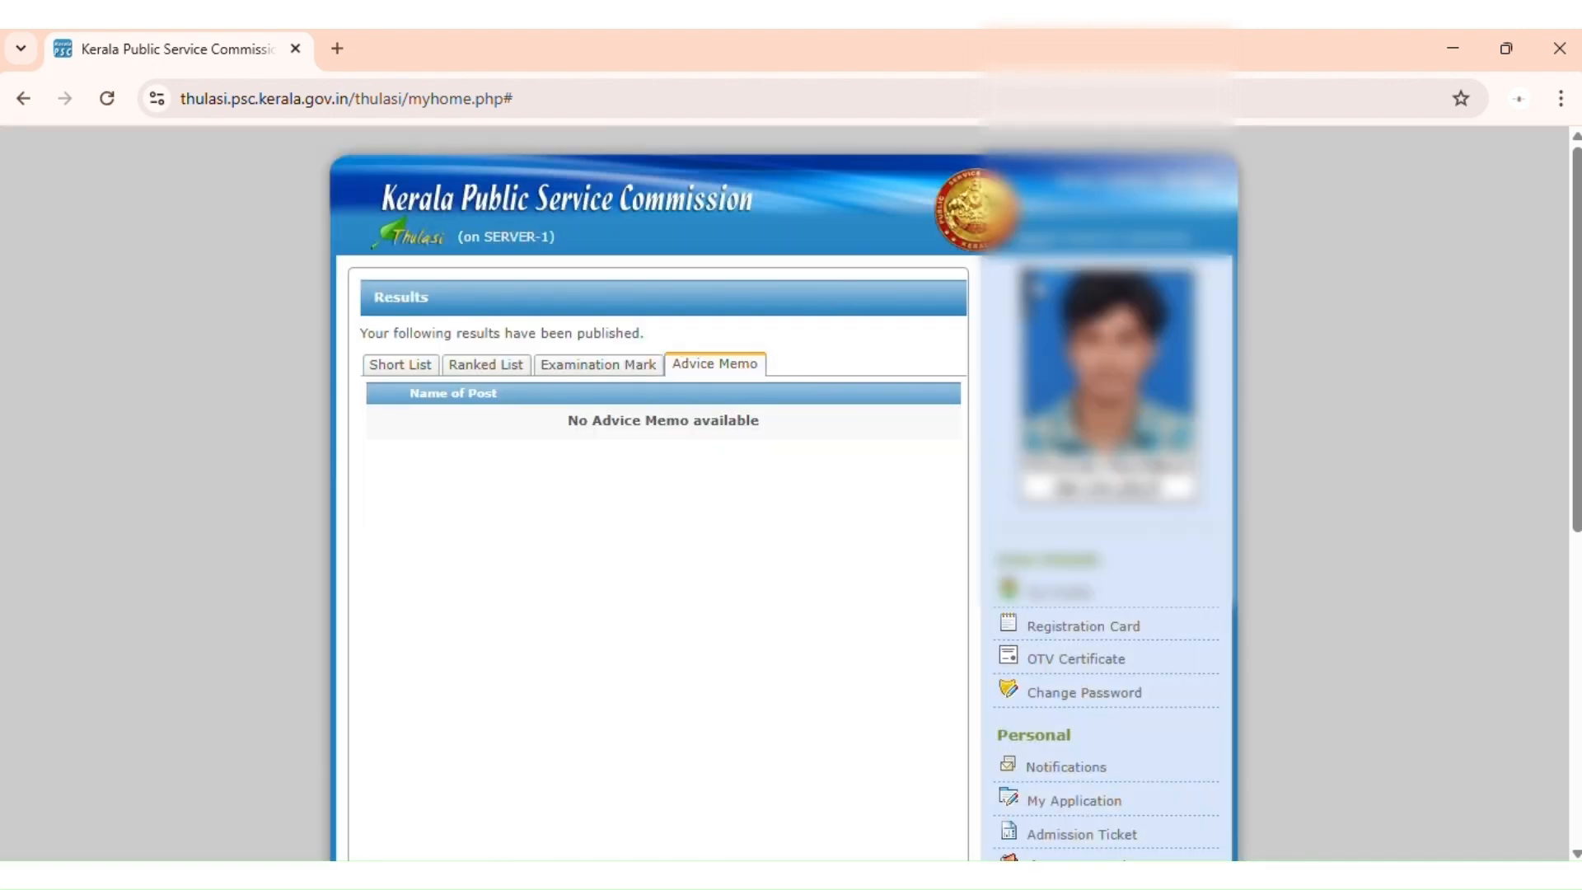
click(1071, 182)
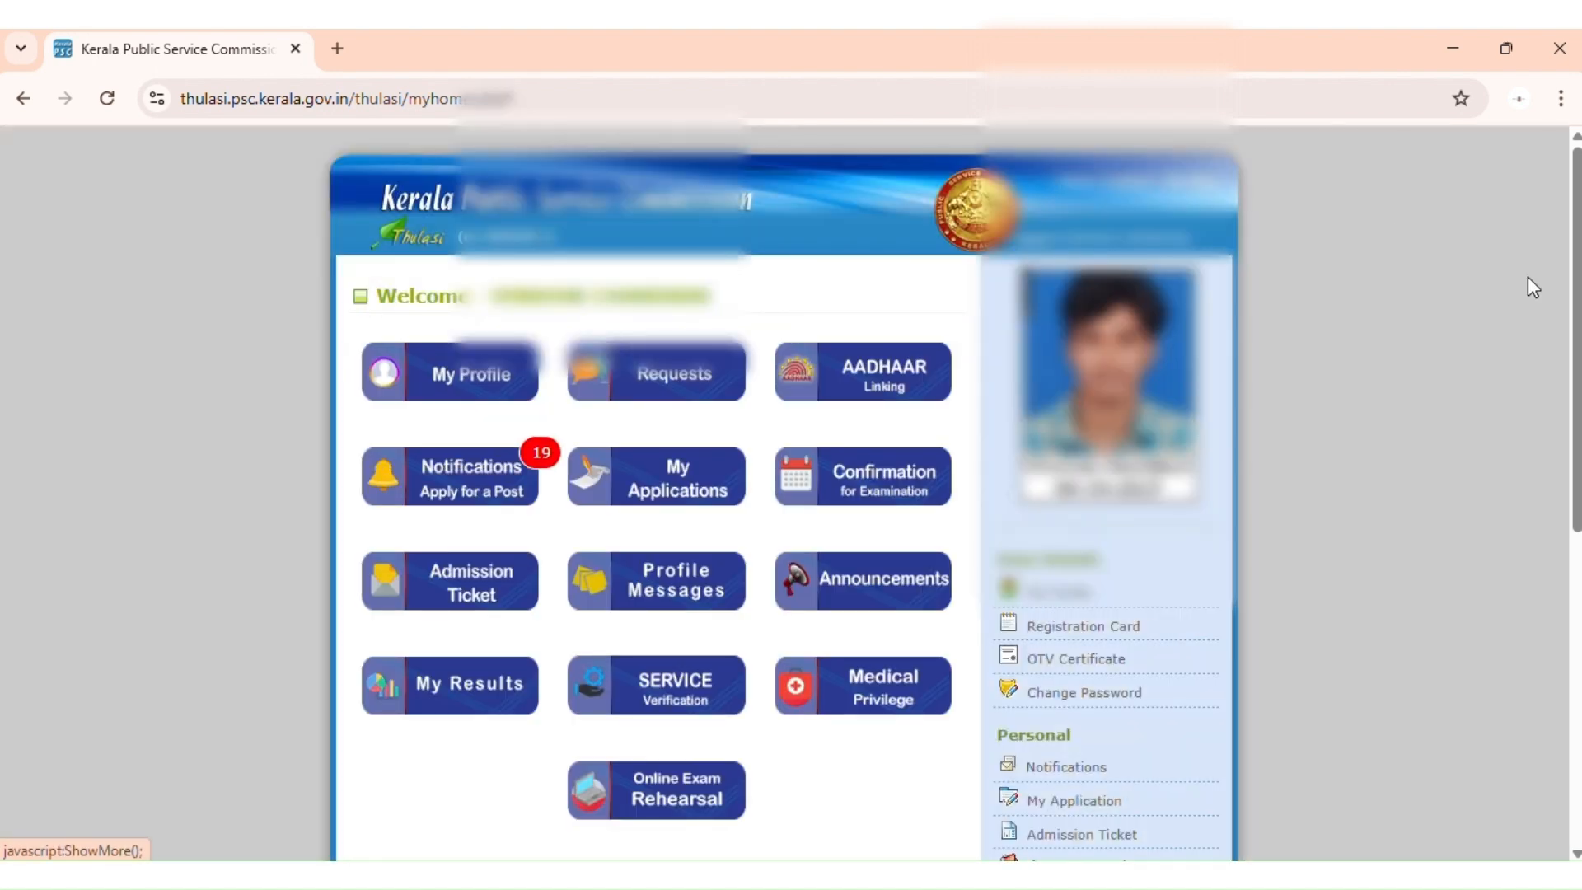
Step: Look at the Service Verification and Medical Privilege sections, including the option to add a privilege
scroll(741, 495, down, 4)
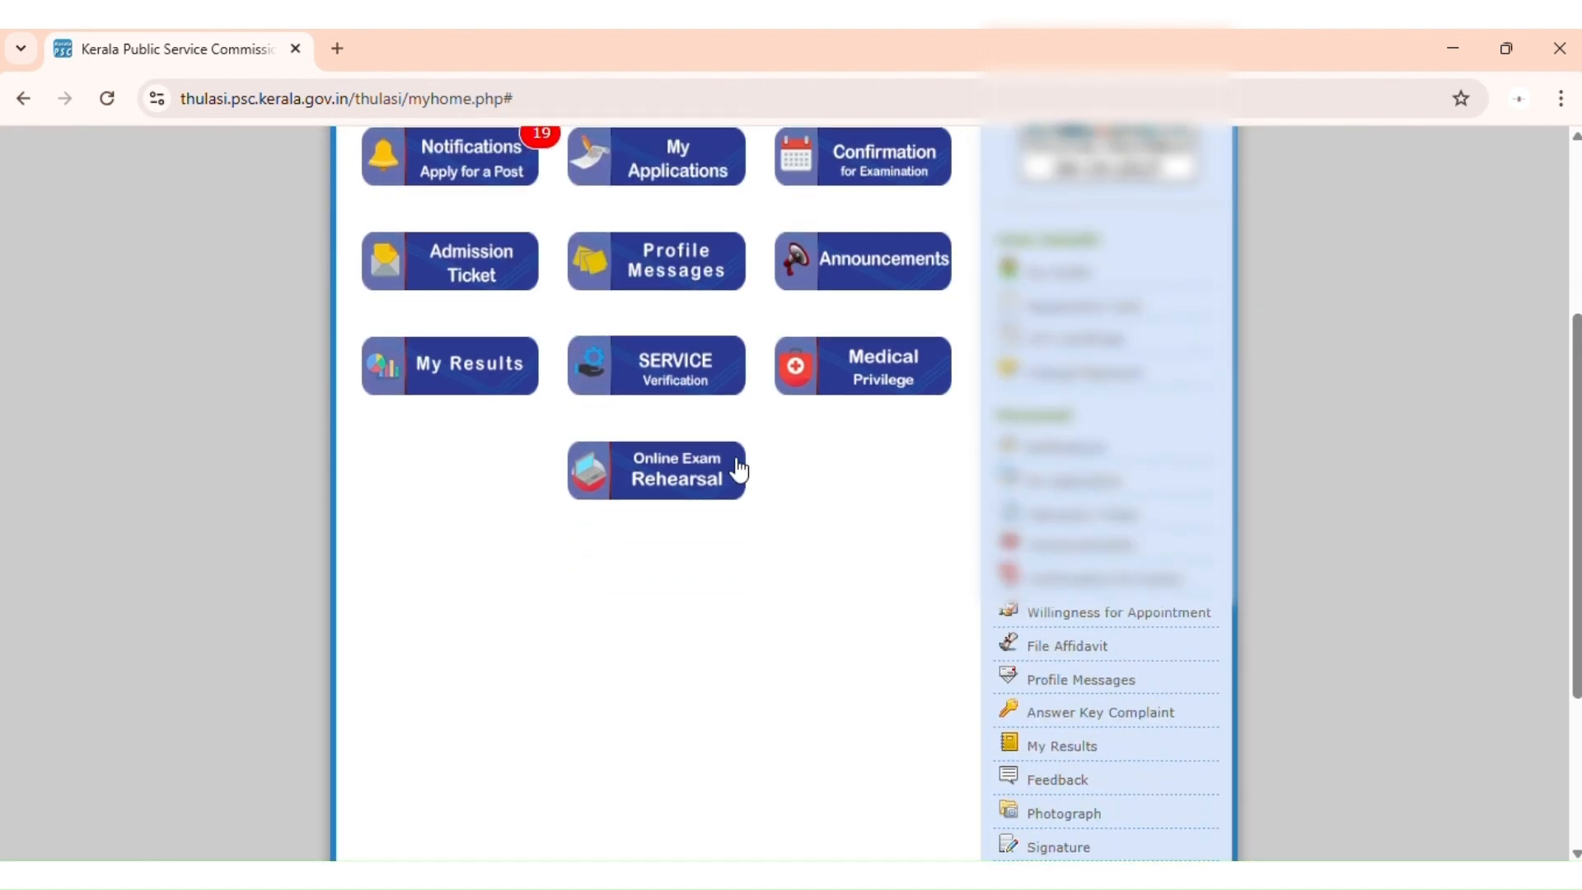
click(713, 379)
scroll(713, 375, up, 3)
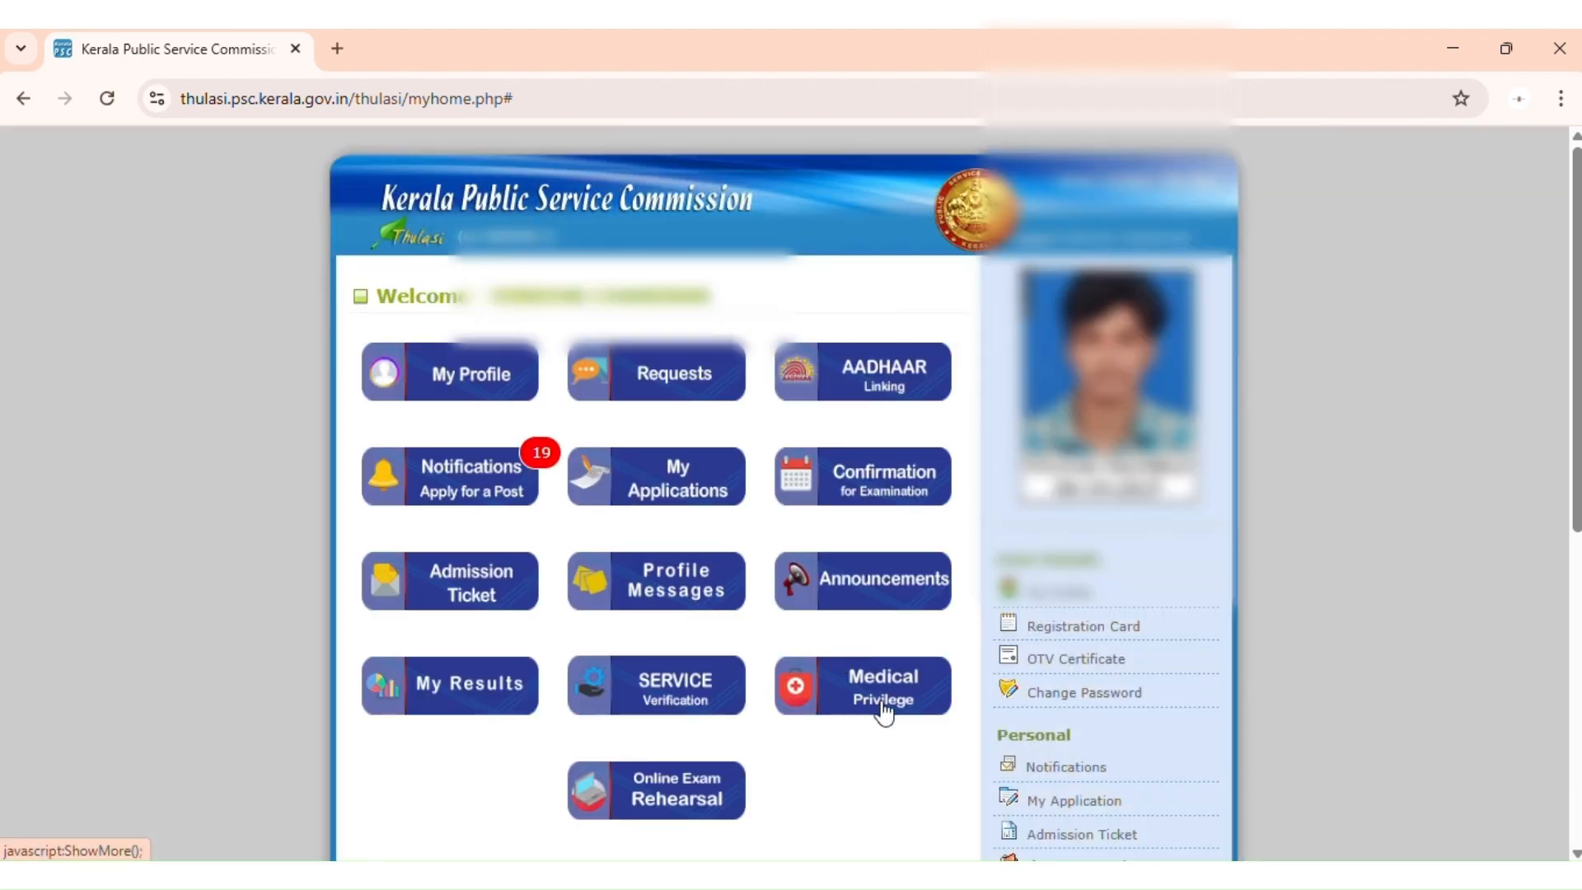
click(883, 702)
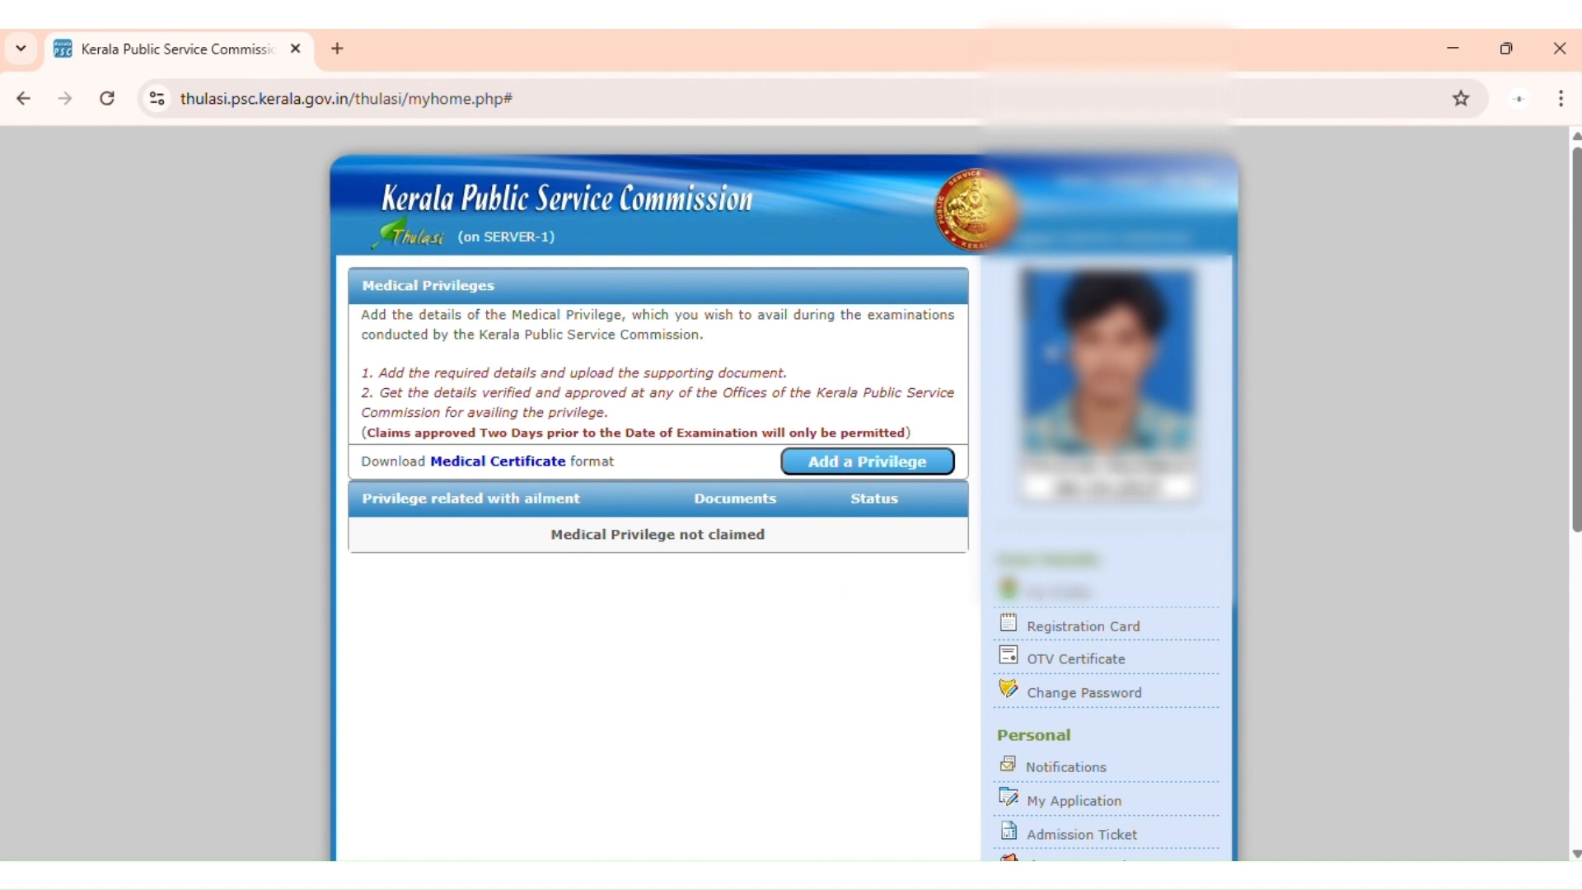
click(833, 464)
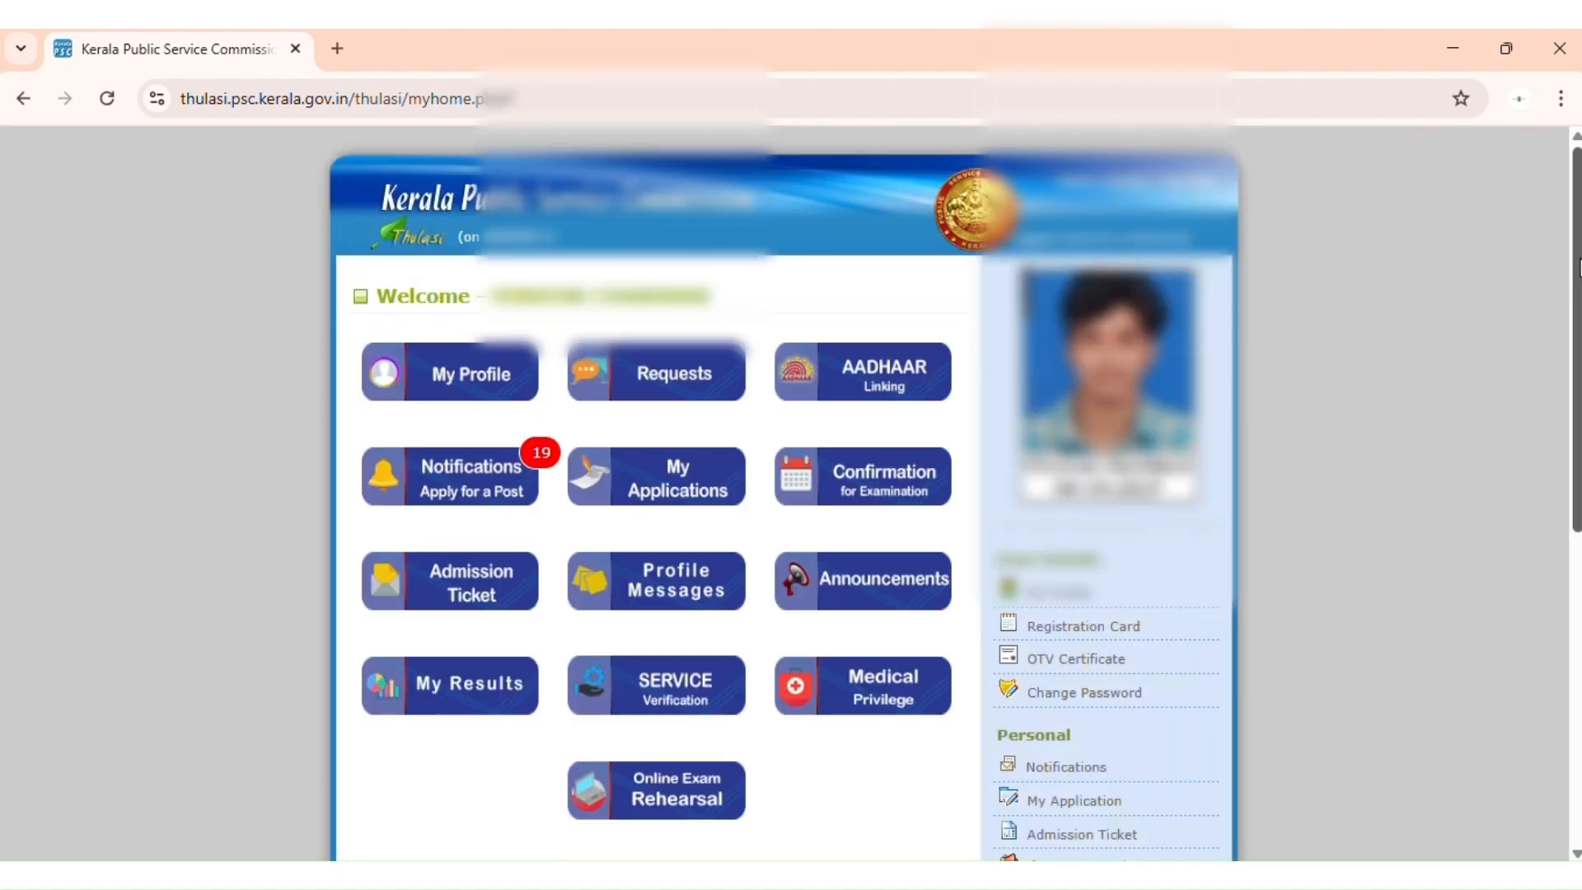
Step: Try to open the Online Exam Rehearsal and dismiss the resulting message
scroll(1497, 428, down, 2)
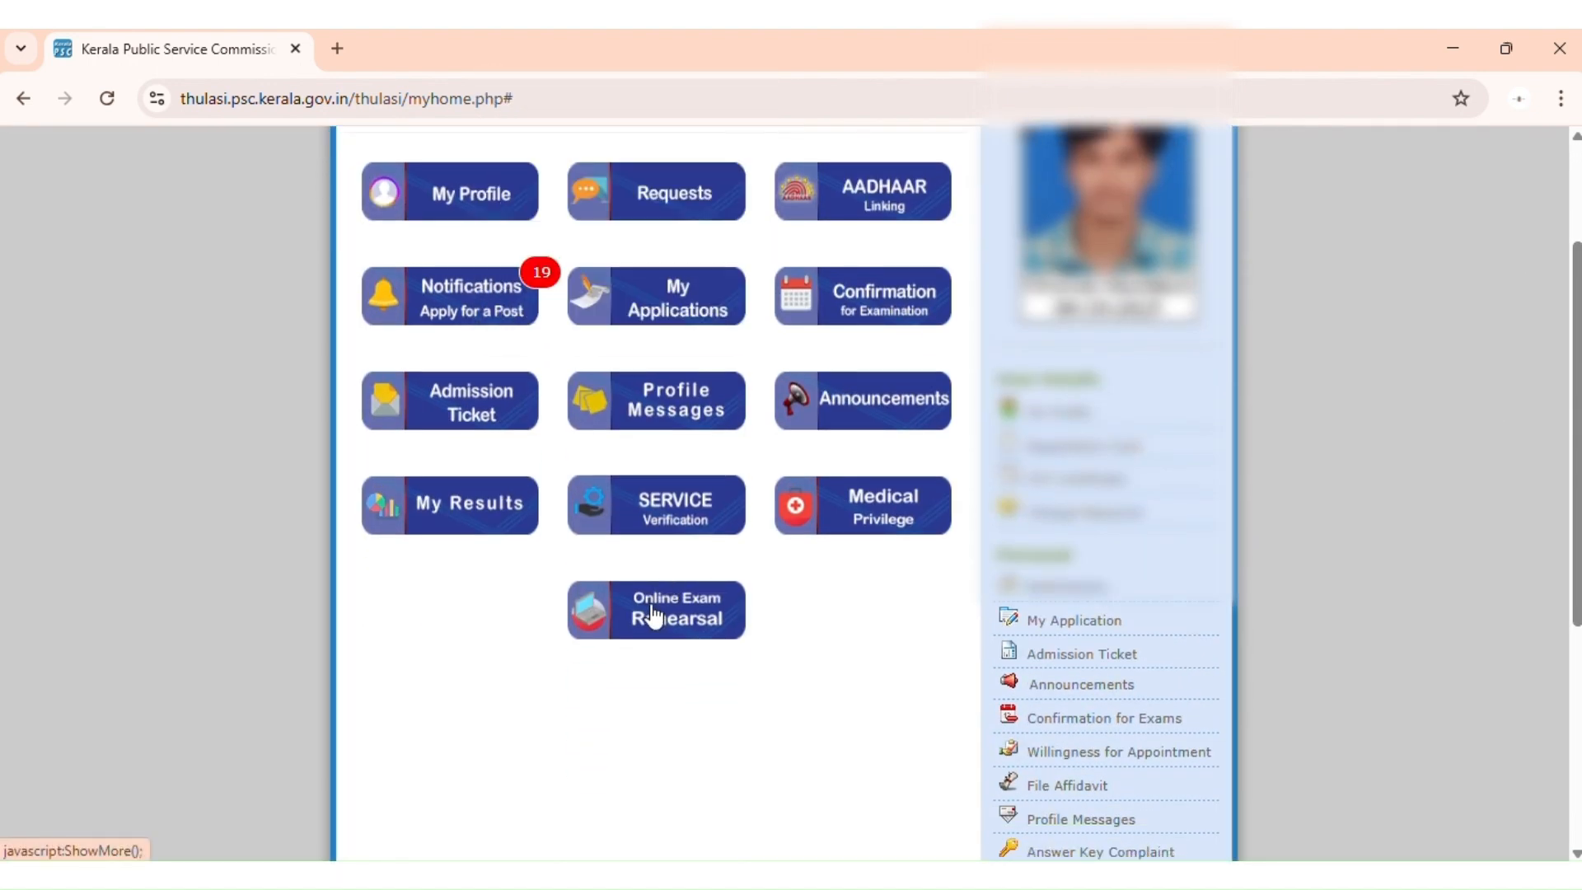
click(654, 612)
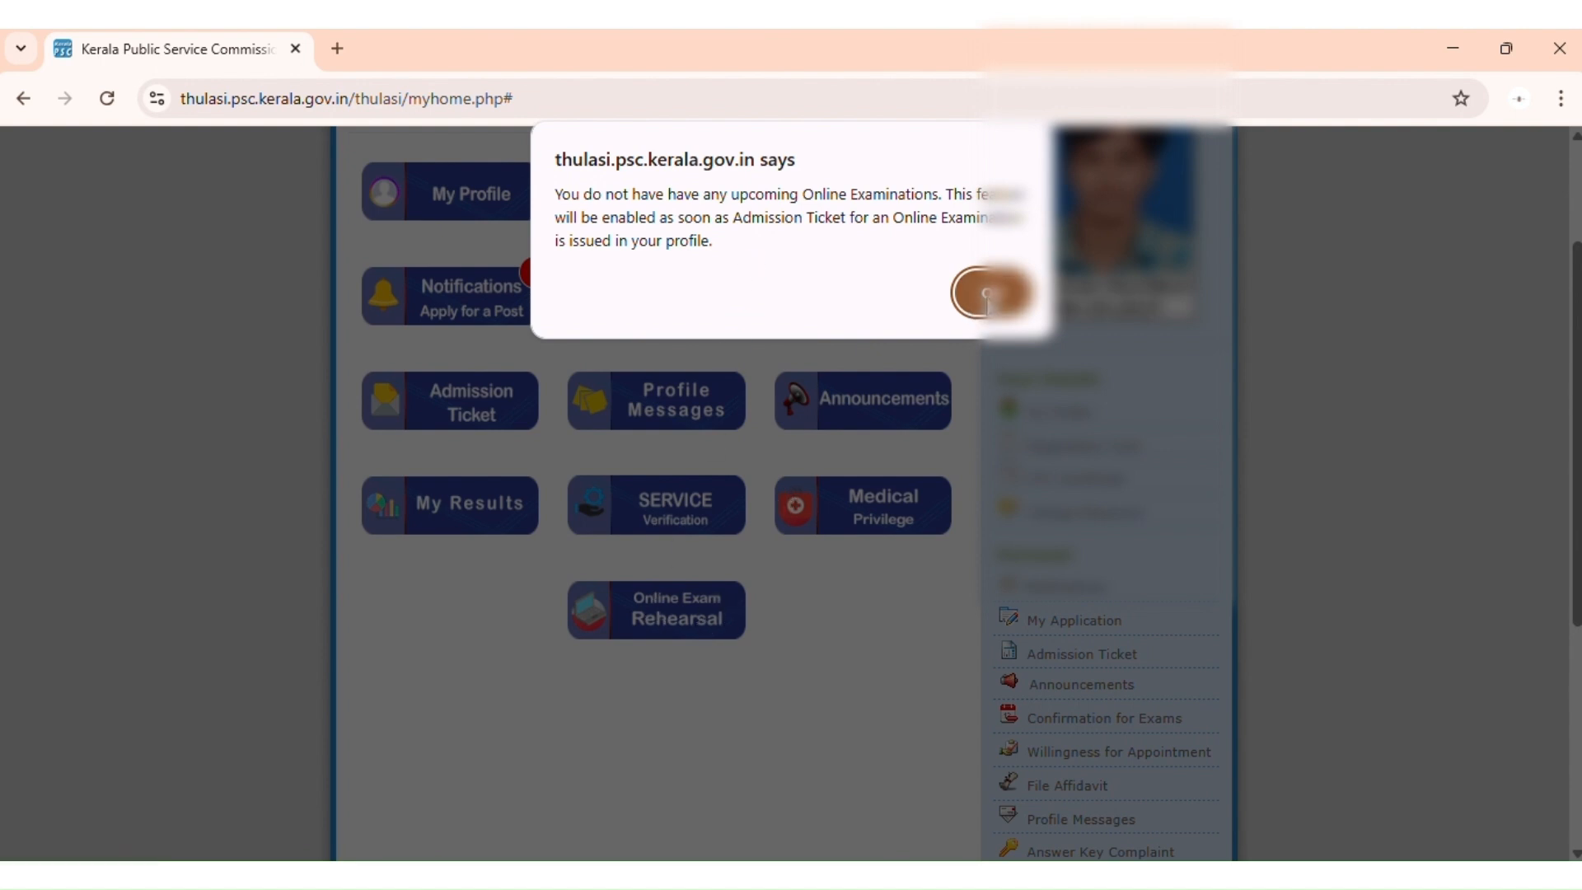
click(972, 312)
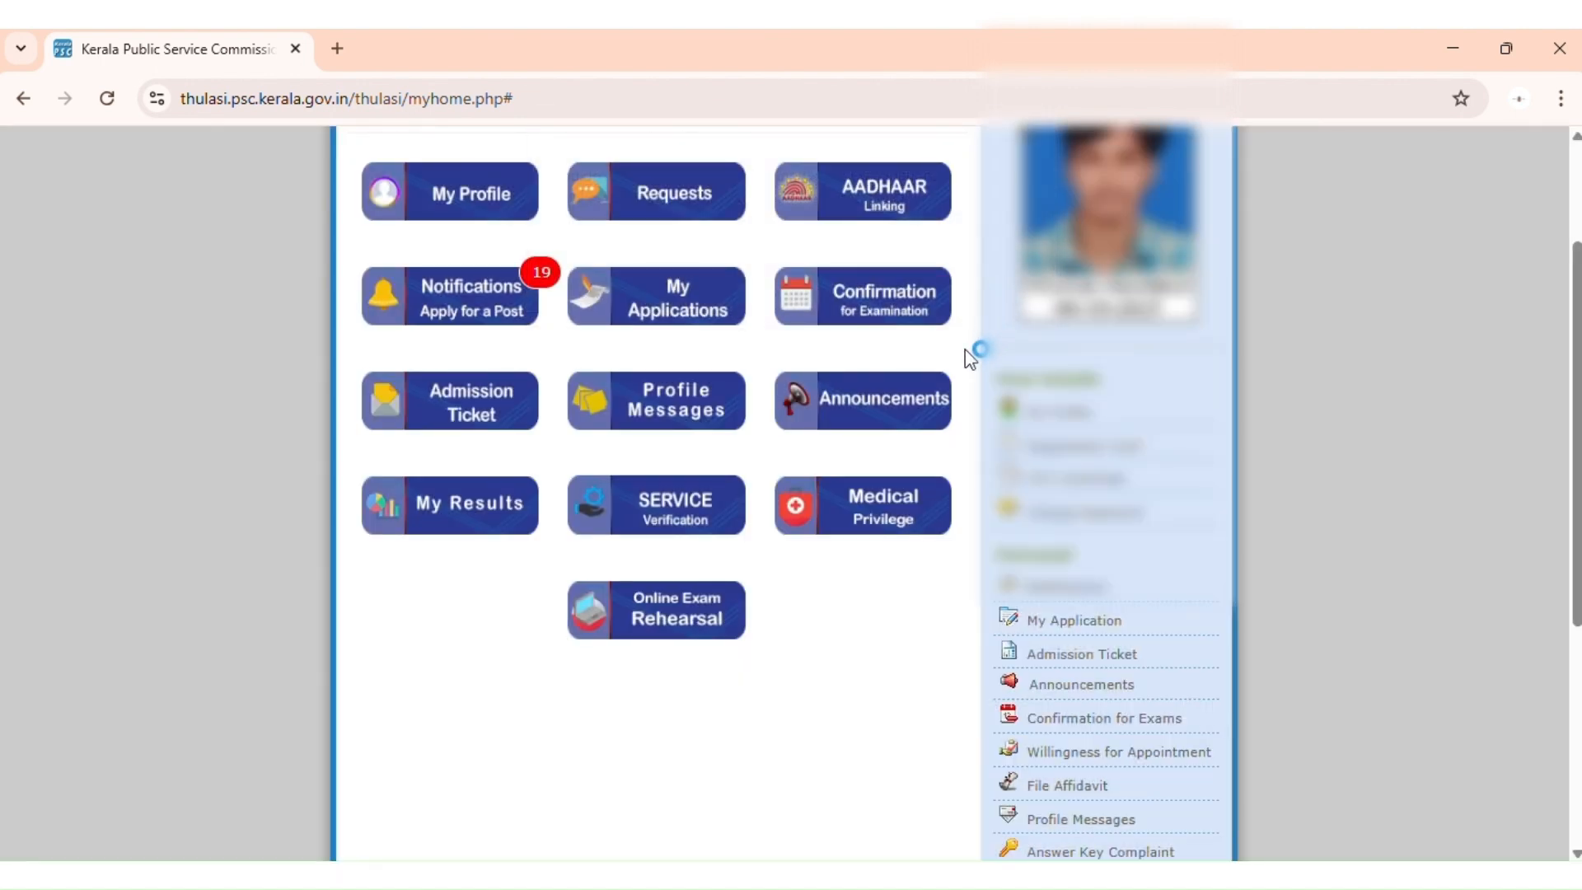
Step: Try the Online Exam Rehearsal once more and dismiss the message about it
click(717, 650)
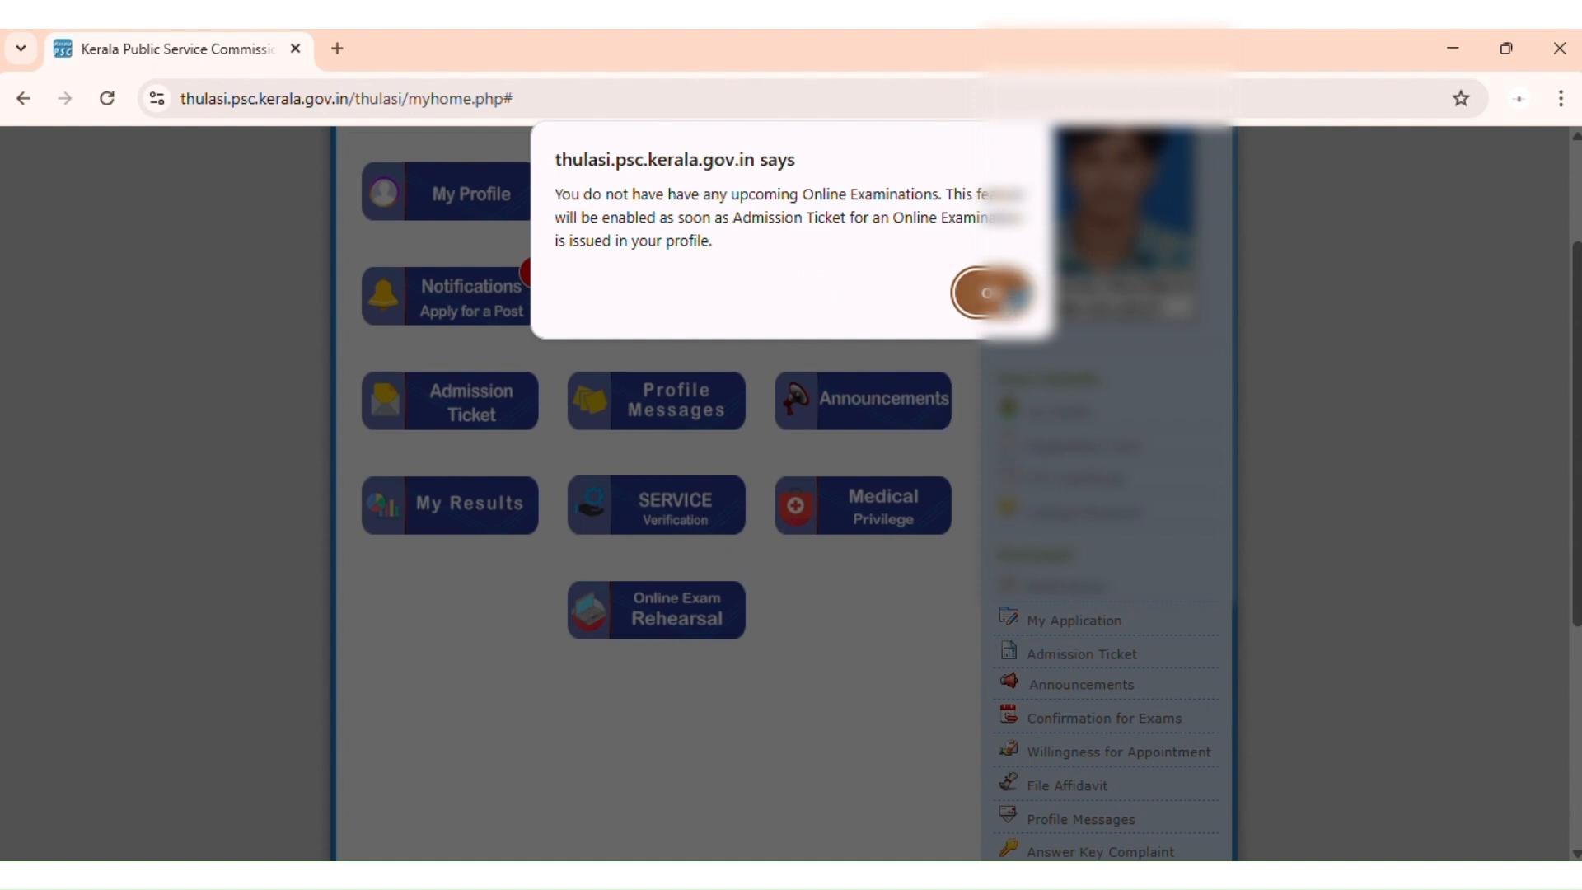
click(992, 293)
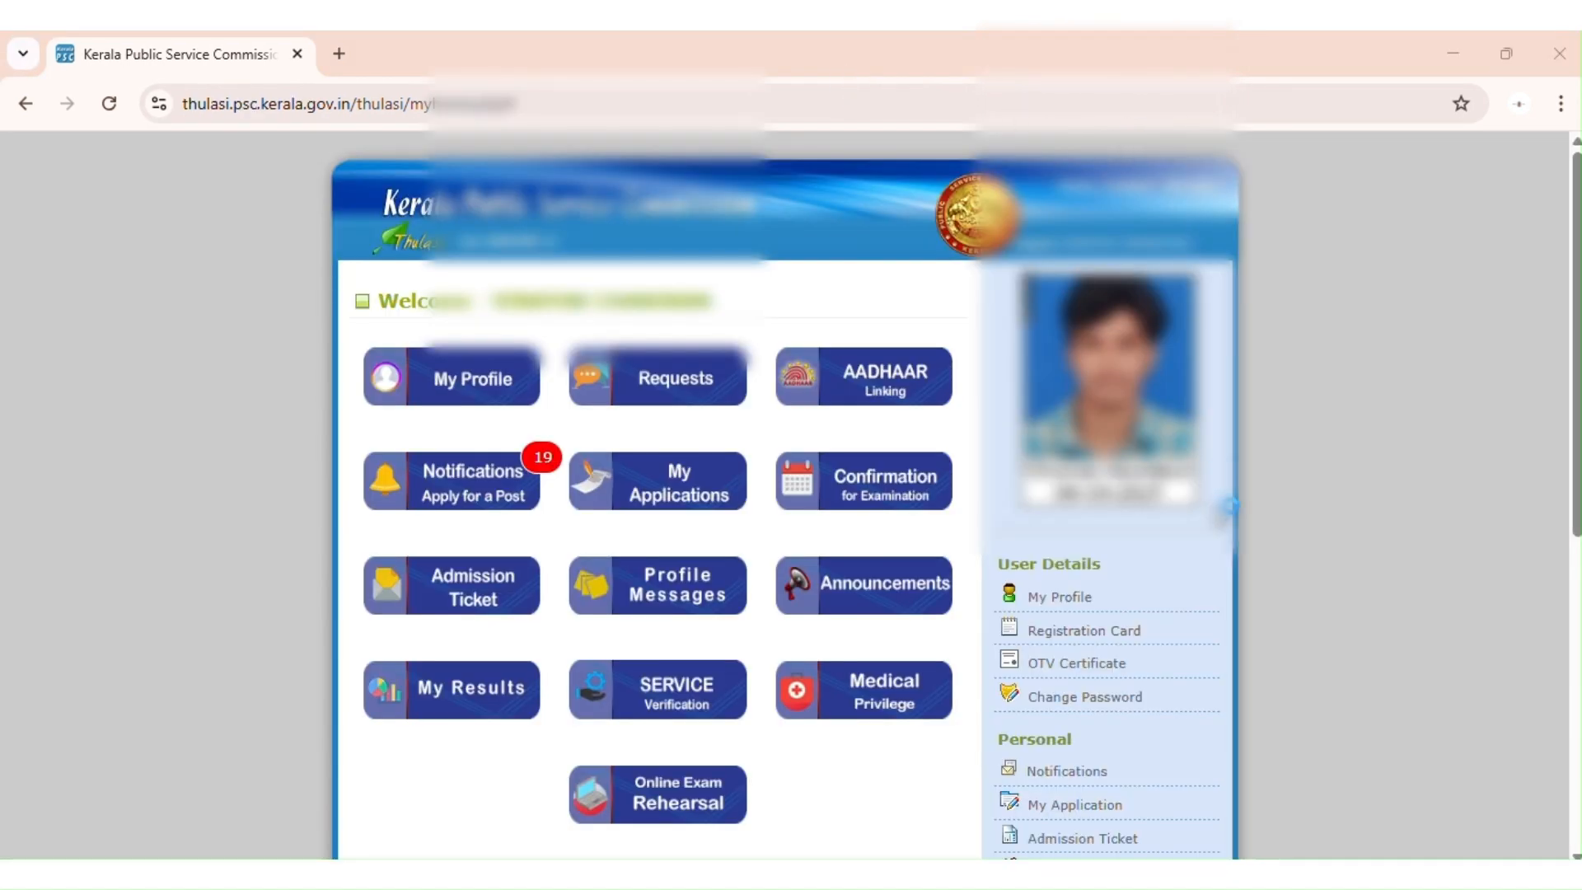
Step: Review the links listed under User Details, Personal and General on the home page, through to Frequently Asked Questions
scroll(1225, 505, down, 3)
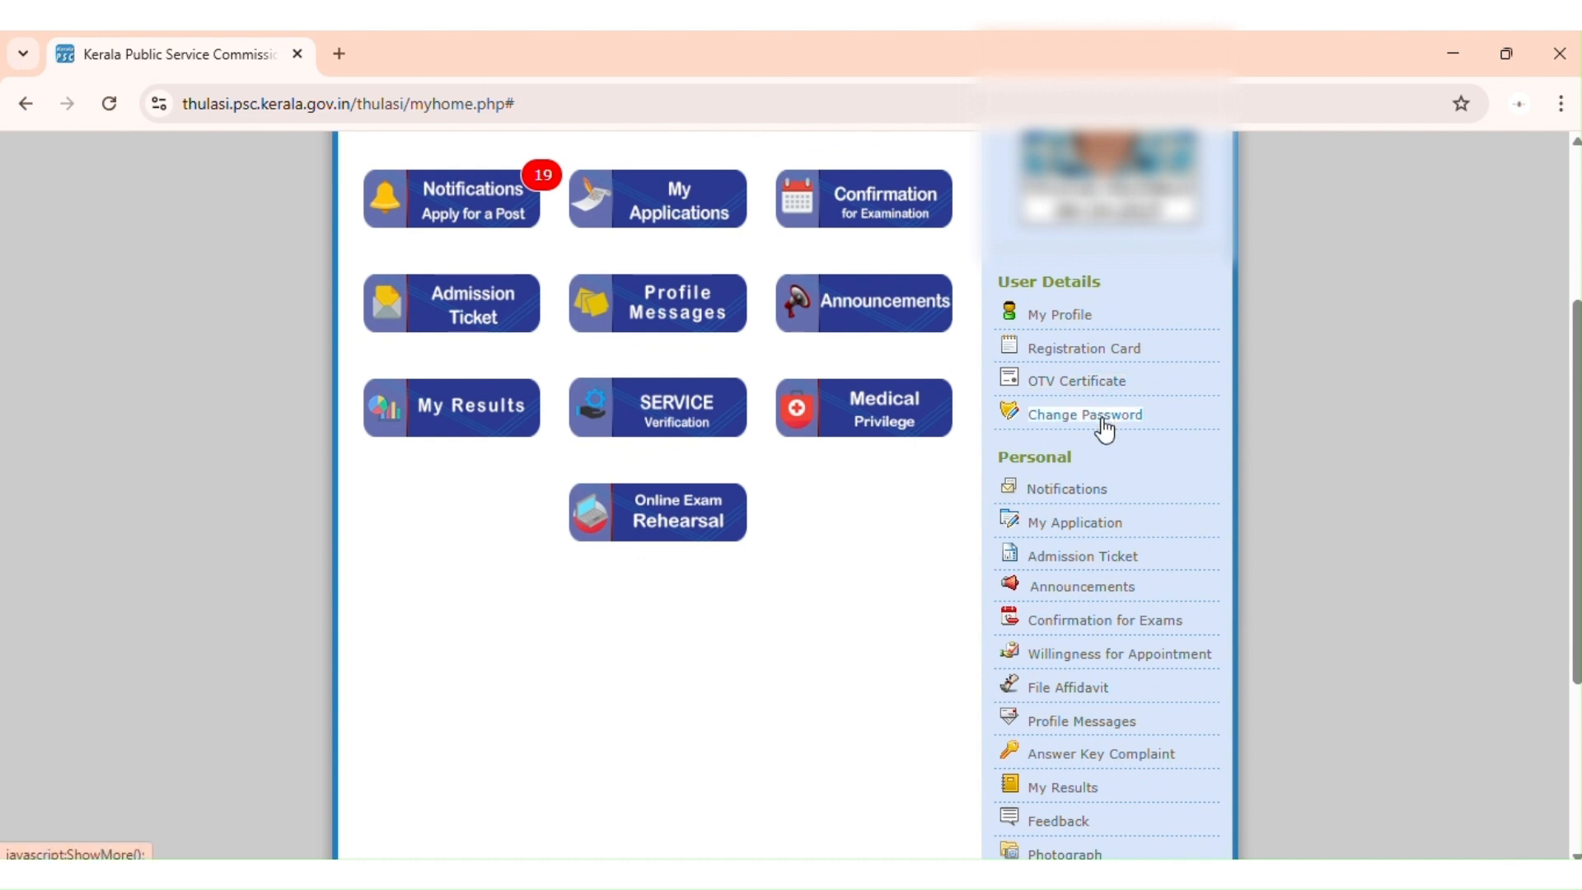
click(1084, 492)
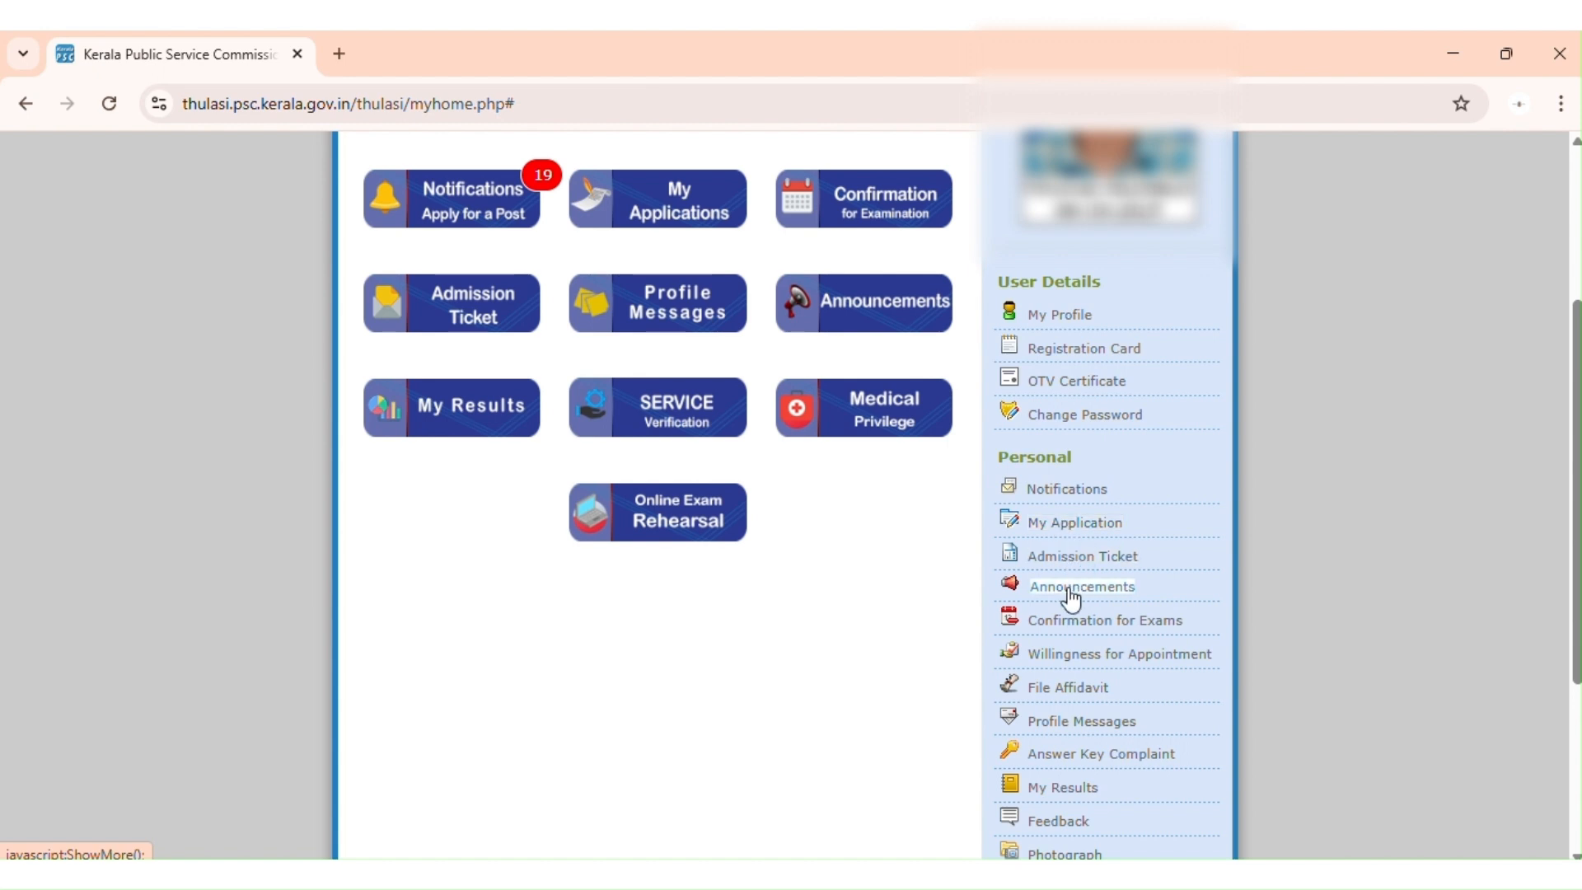
drag(1575, 569, 1576, 722)
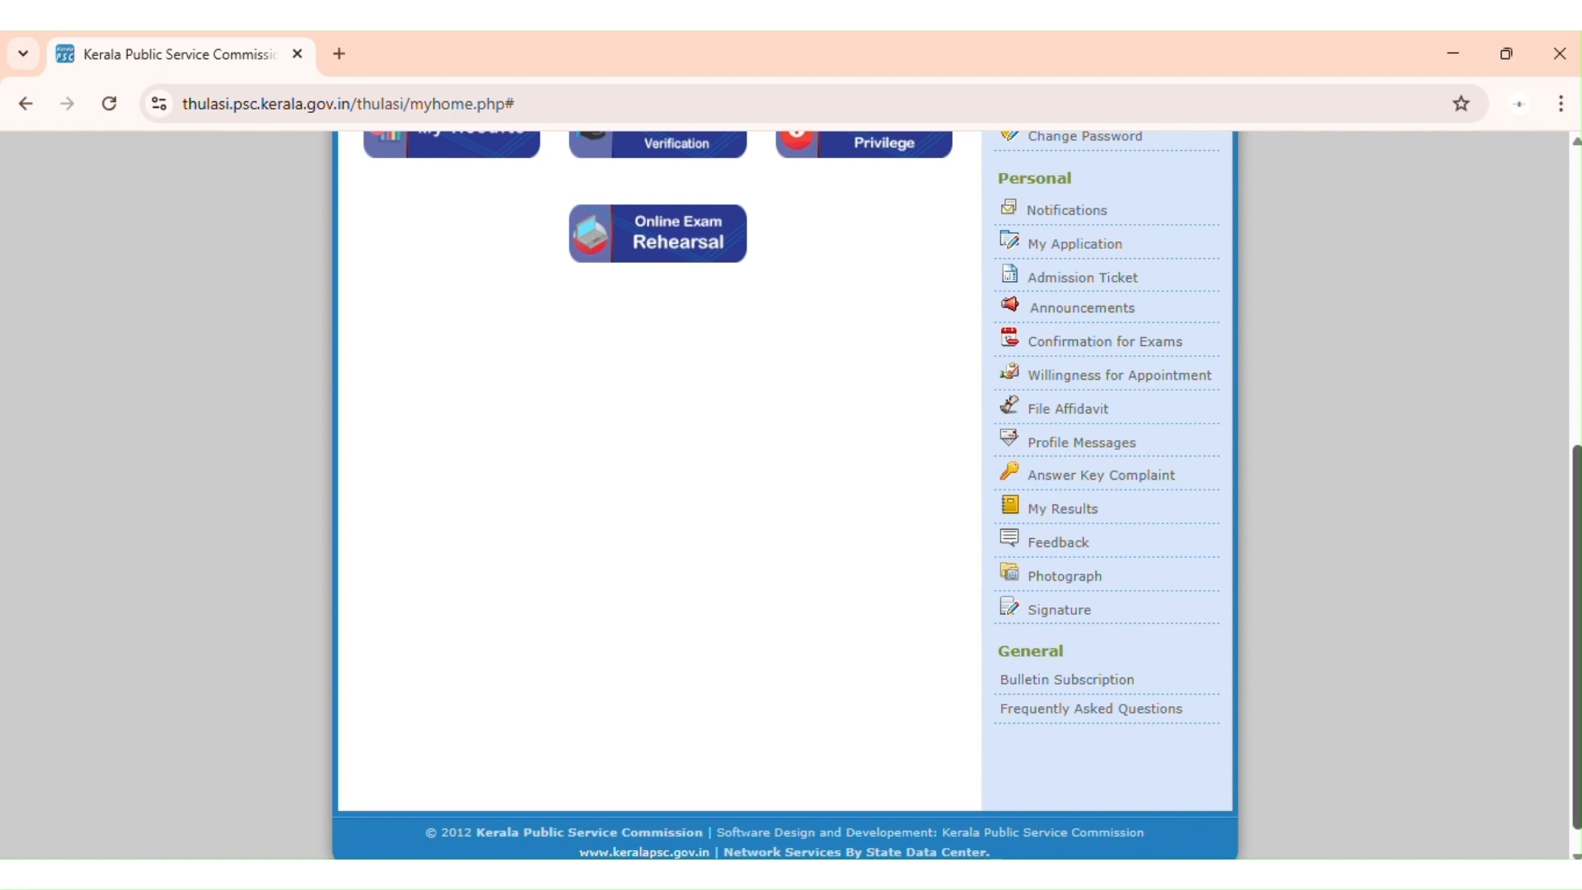
scroll(952, 495, down, 1)
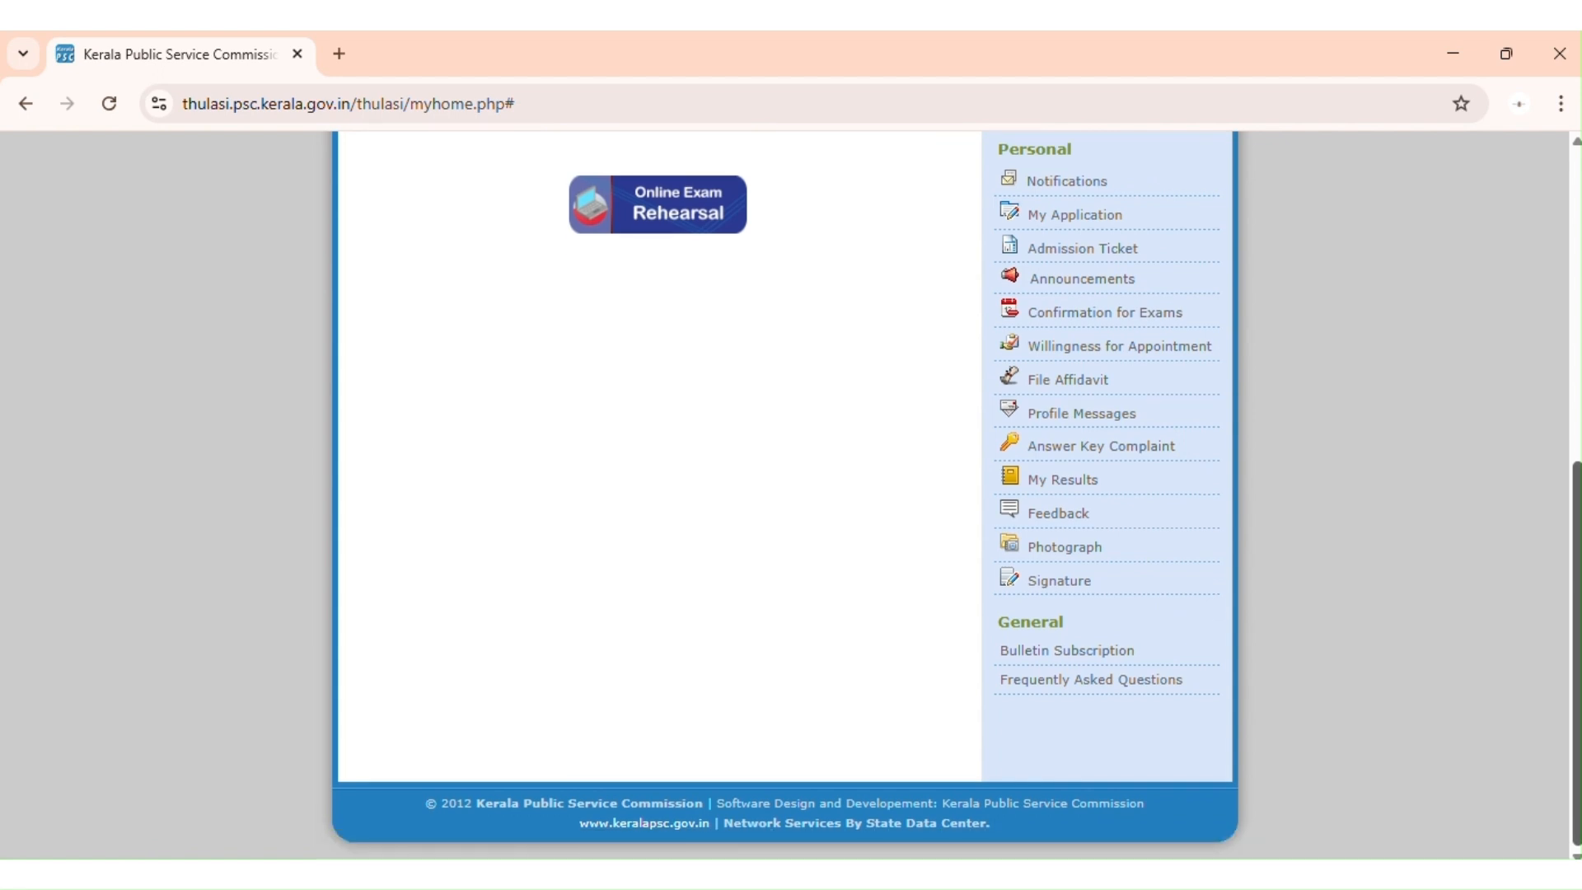
scroll(1575, 416, up, 7)
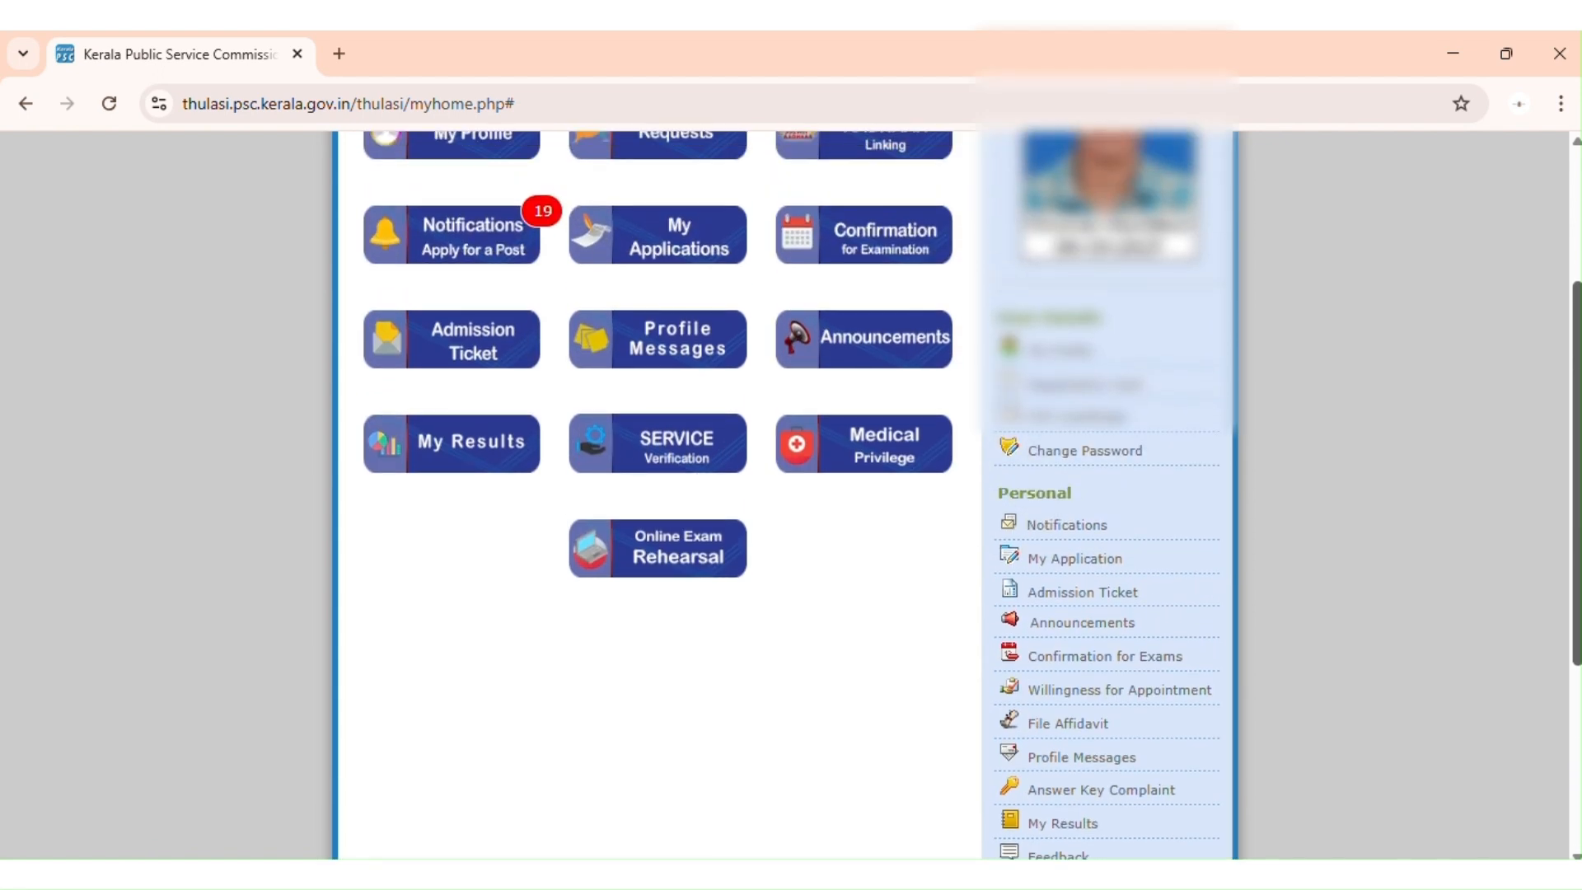